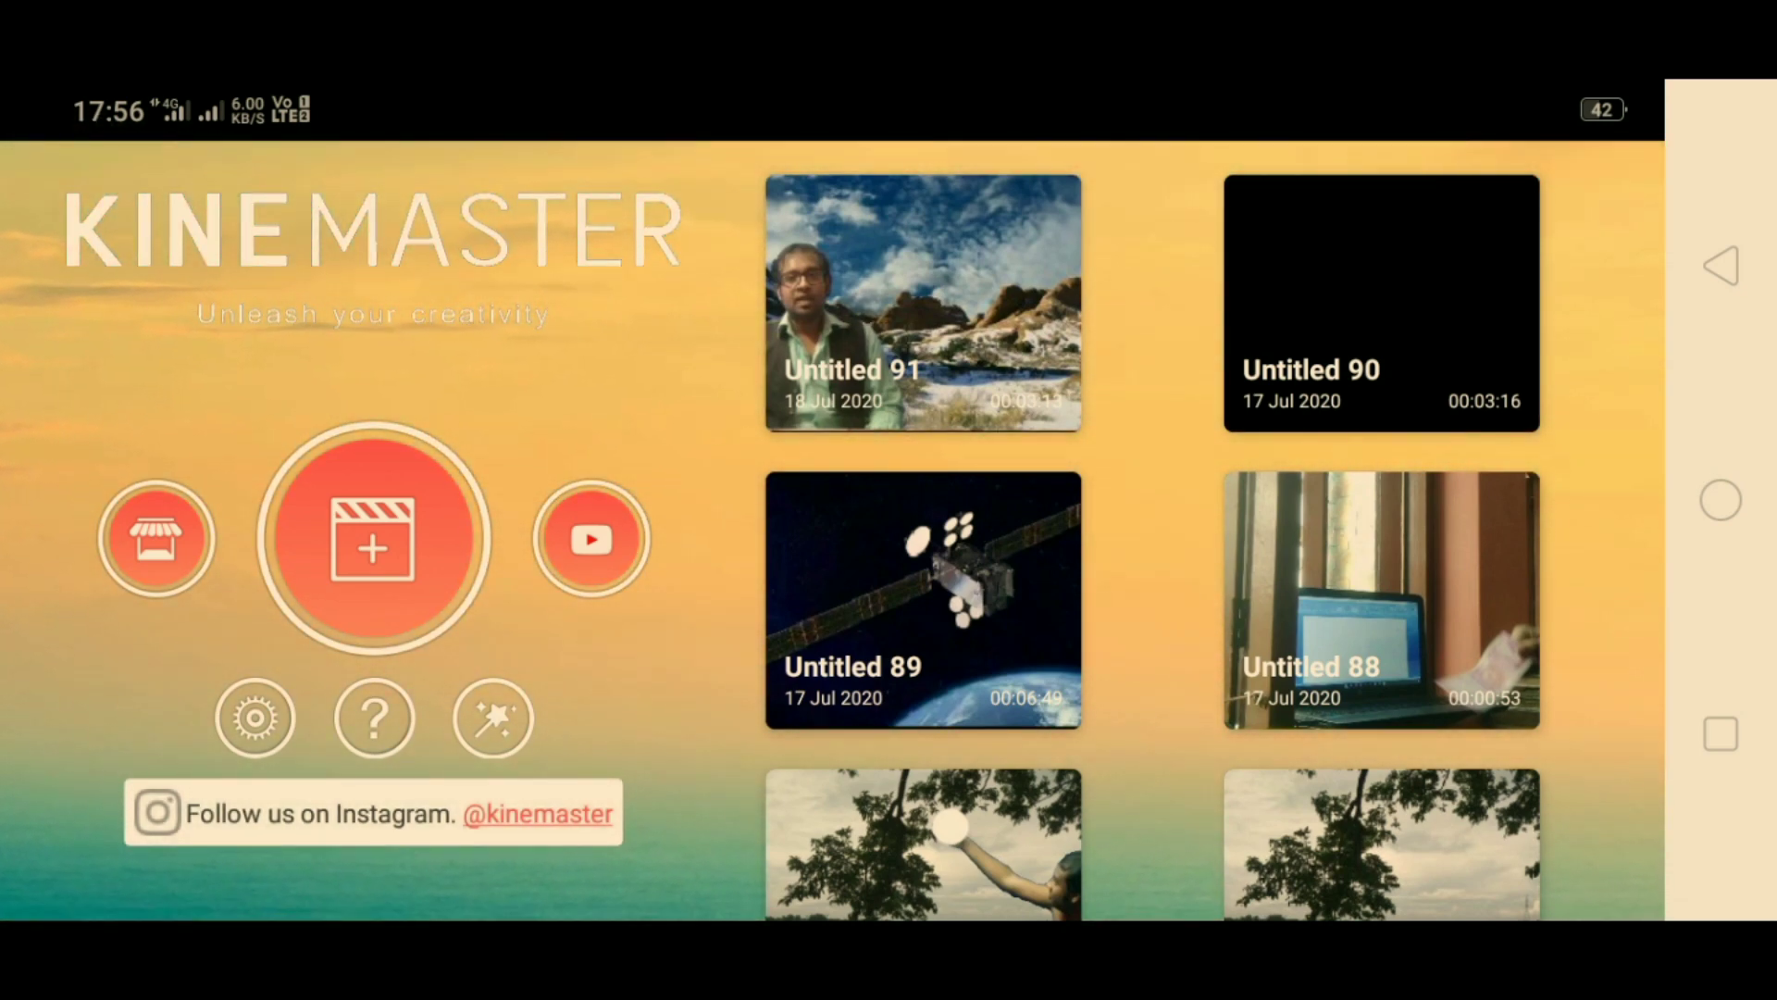
# Create a 16:9 project containing the snowy mountain video
pyautogui.click(372, 537)
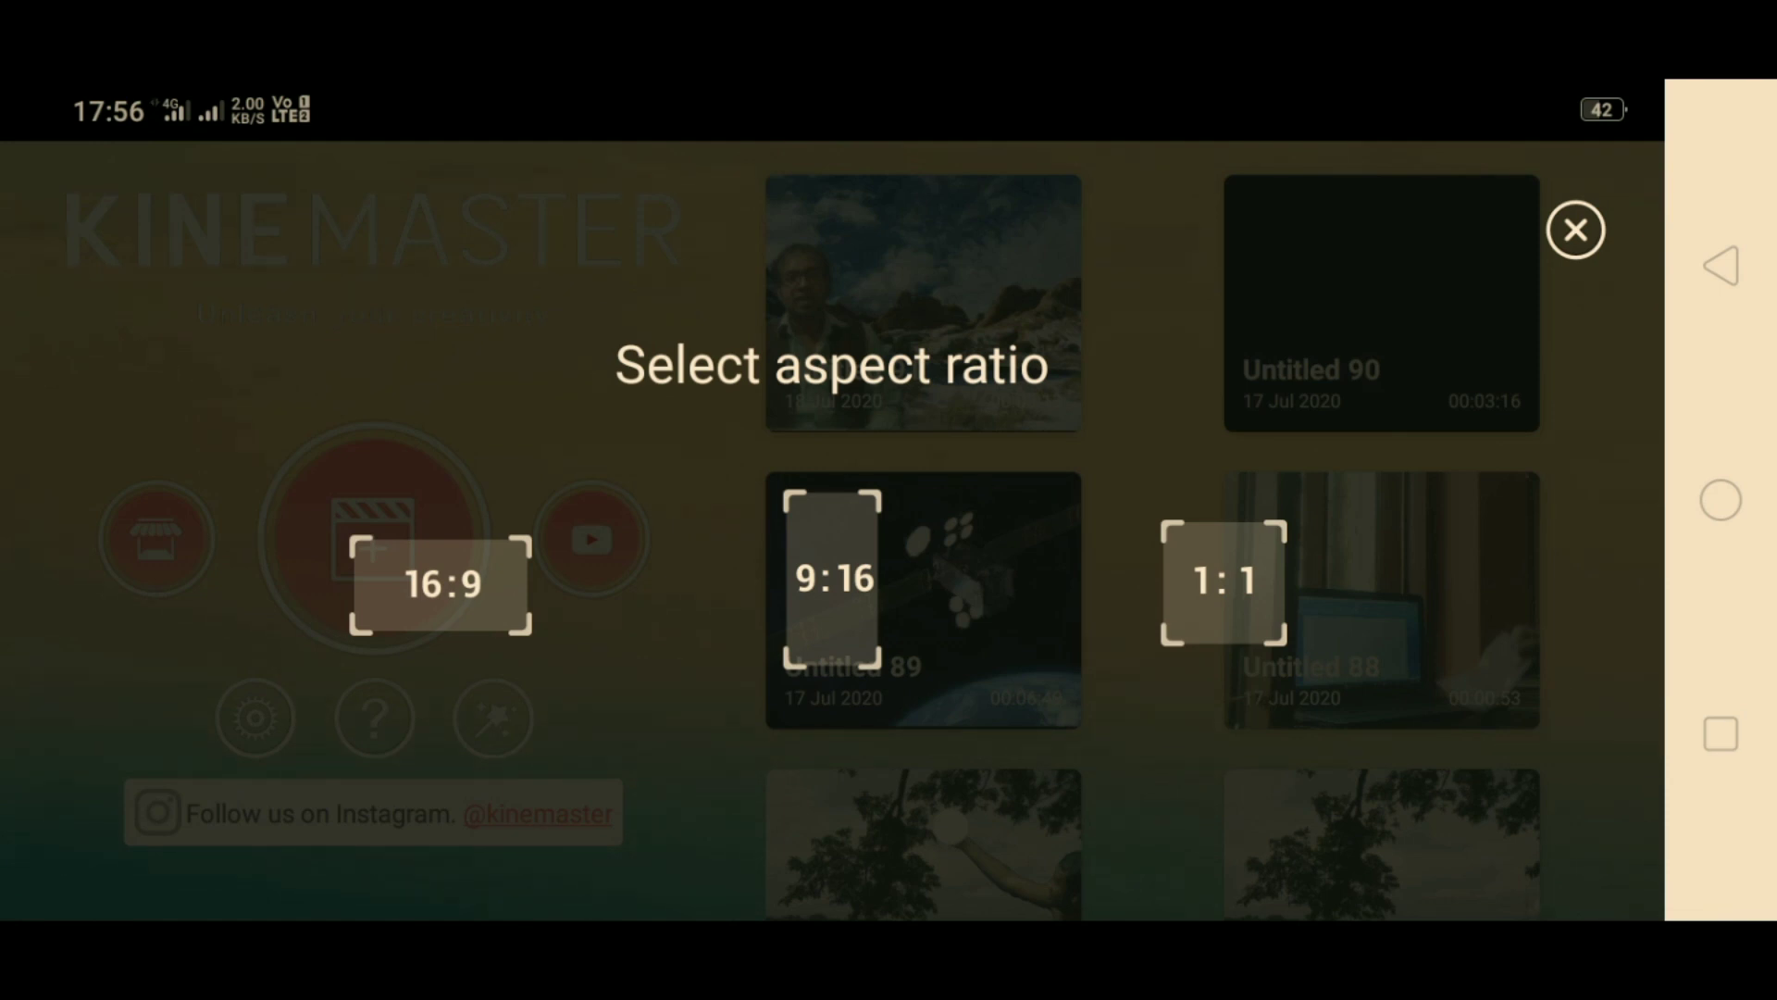
pyautogui.click(440, 583)
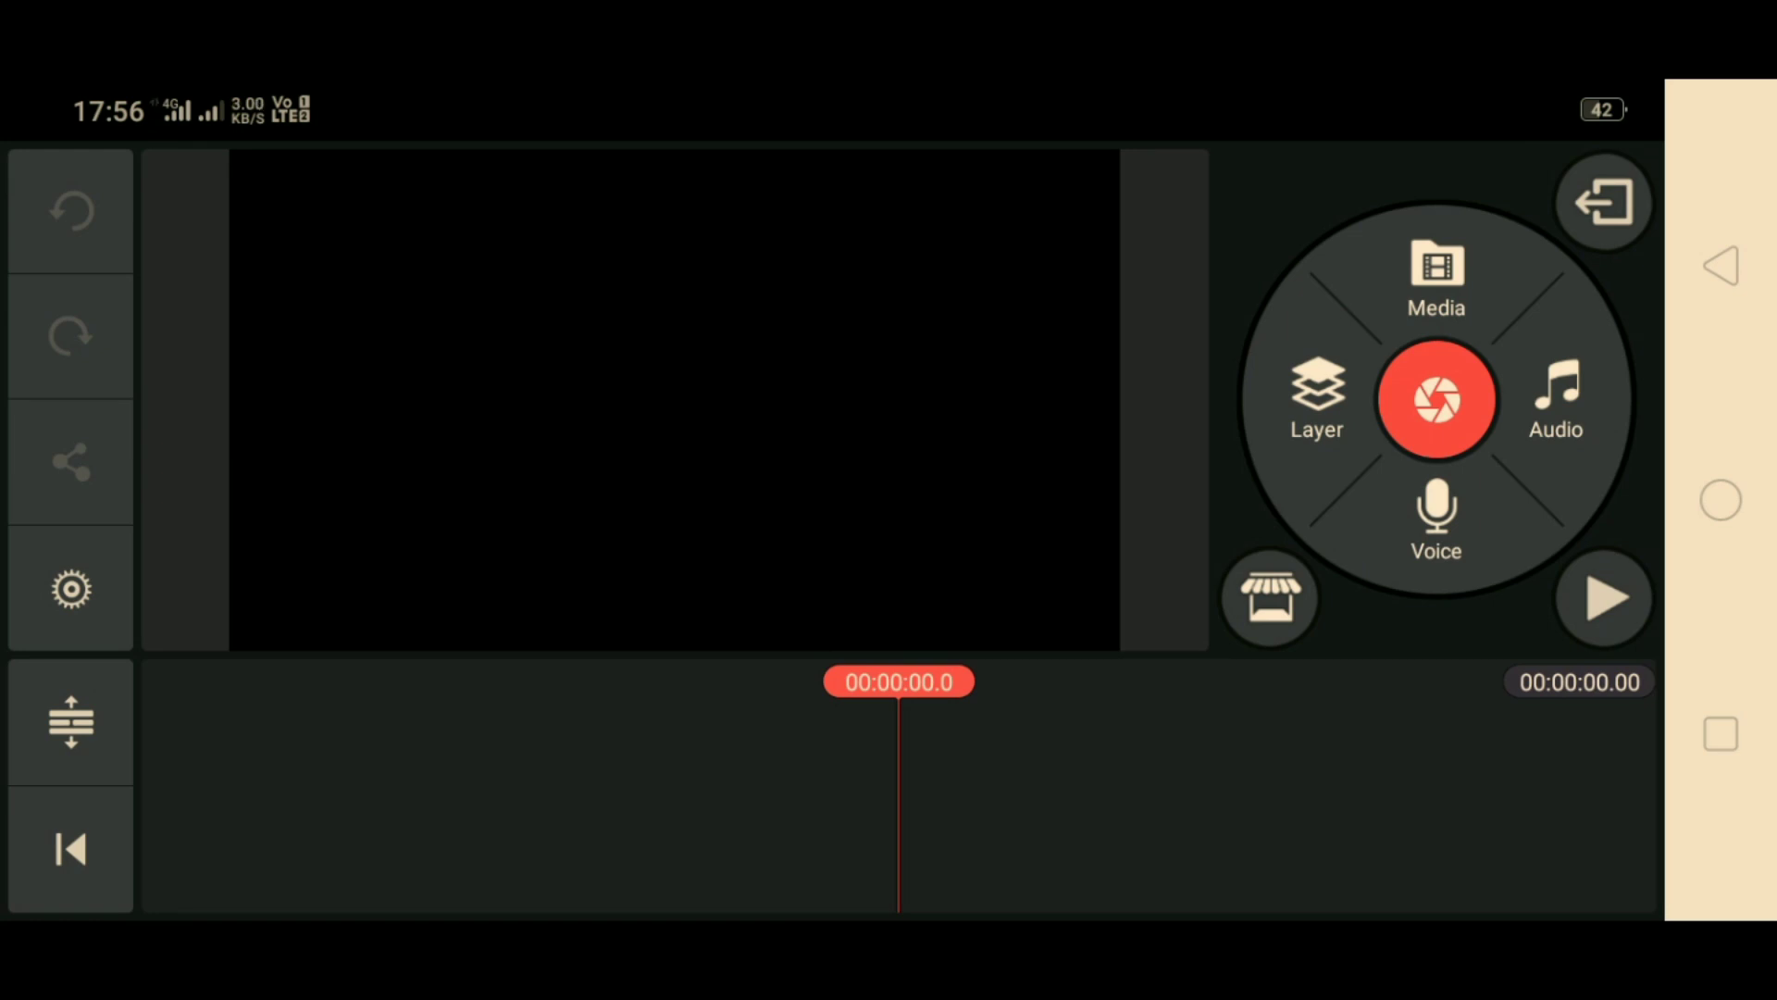
pyautogui.click(1435, 278)
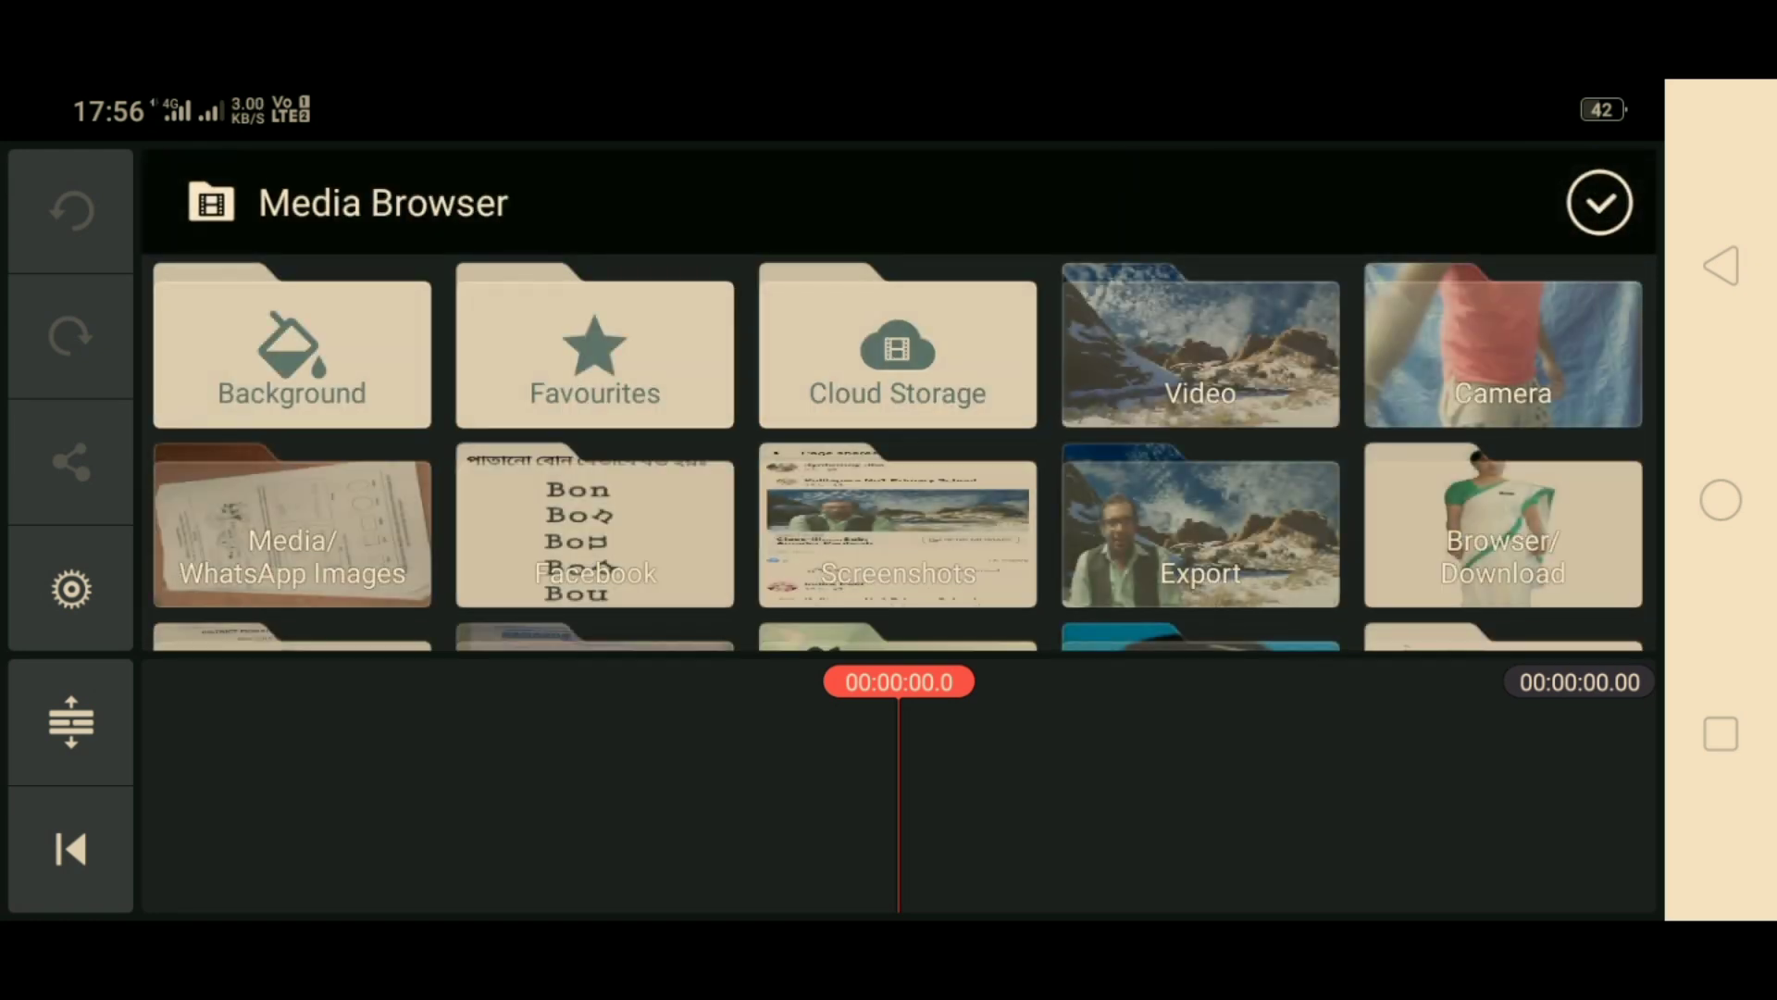
pyautogui.click(1217, 351)
pyautogui.click(307, 393)
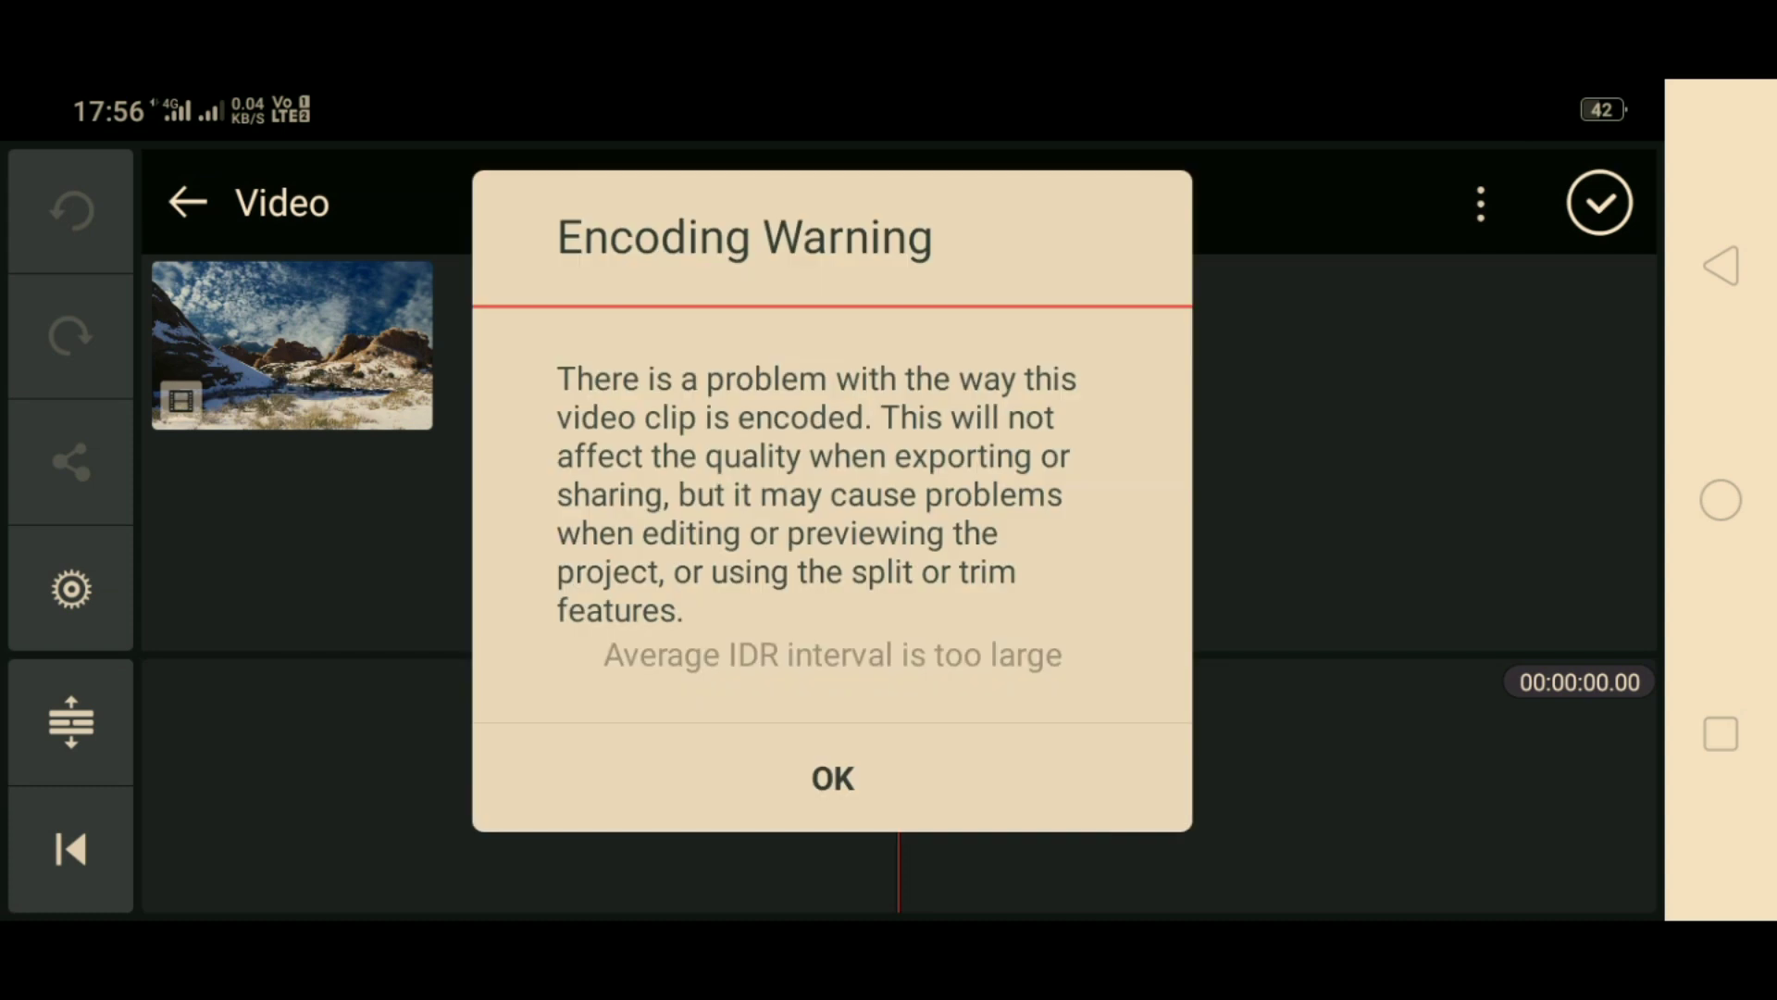
pyautogui.click(831, 778)
pyautogui.click(1599, 203)
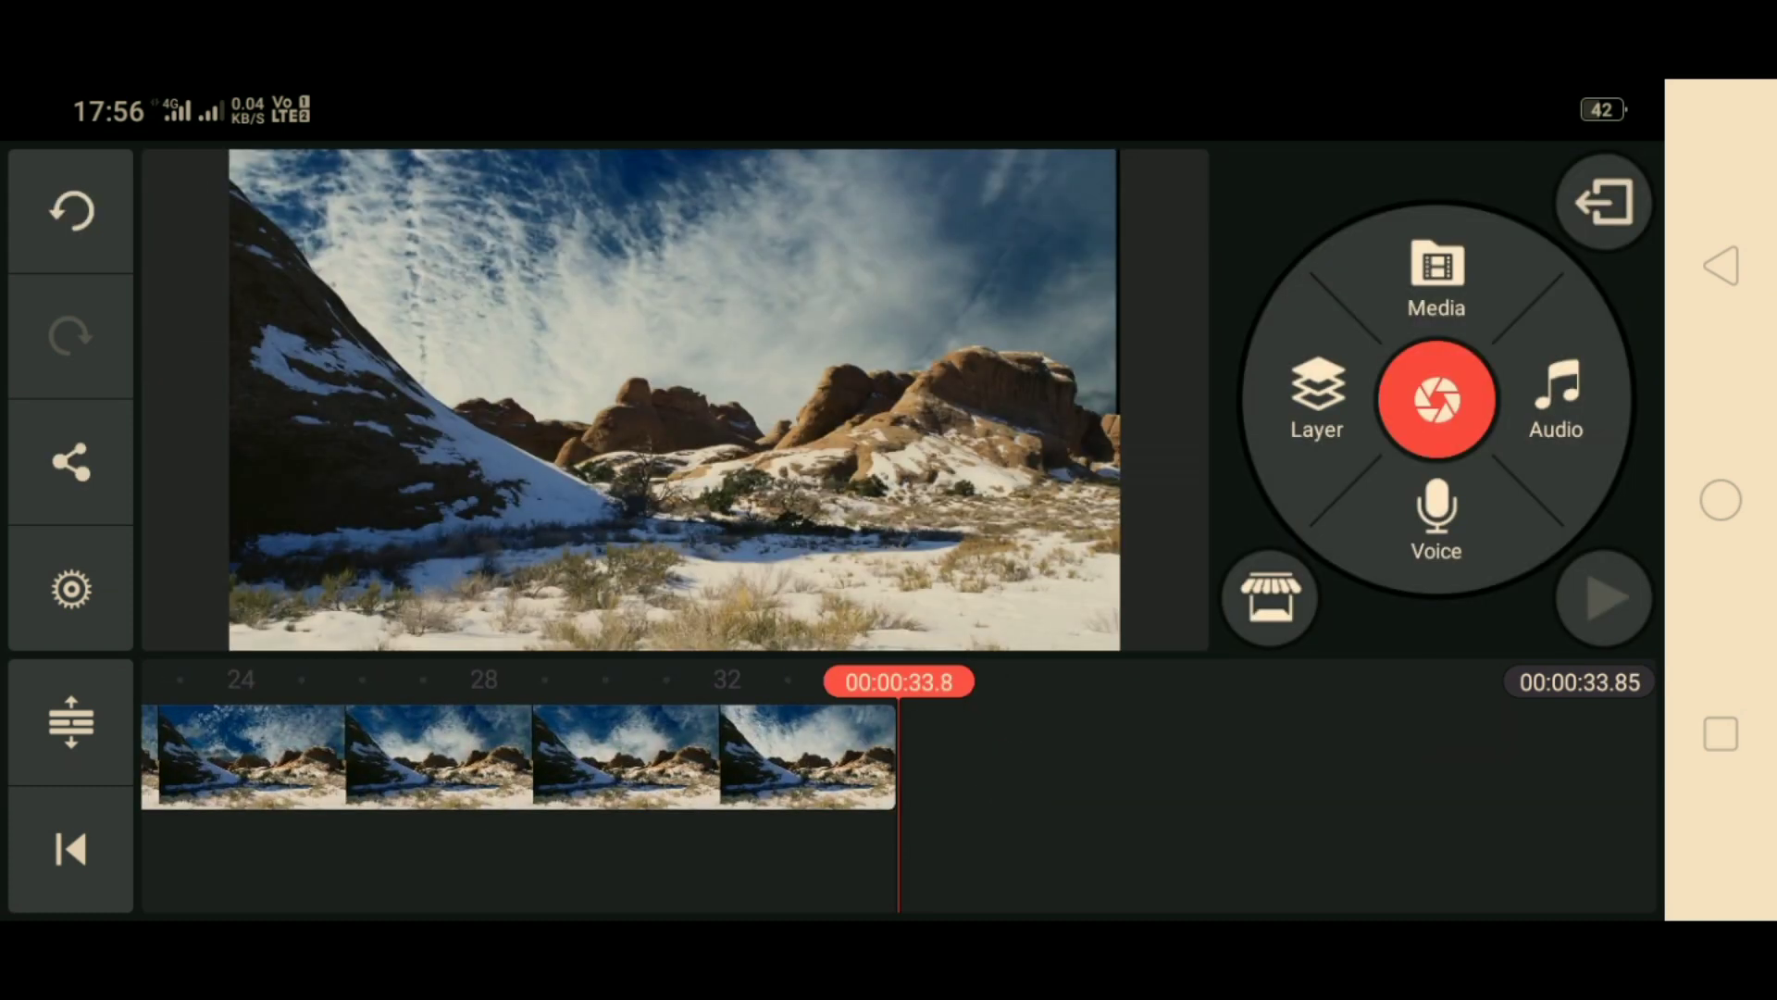
pyautogui.moveTo(556, 757); pyautogui.dragTo(1250, 757)
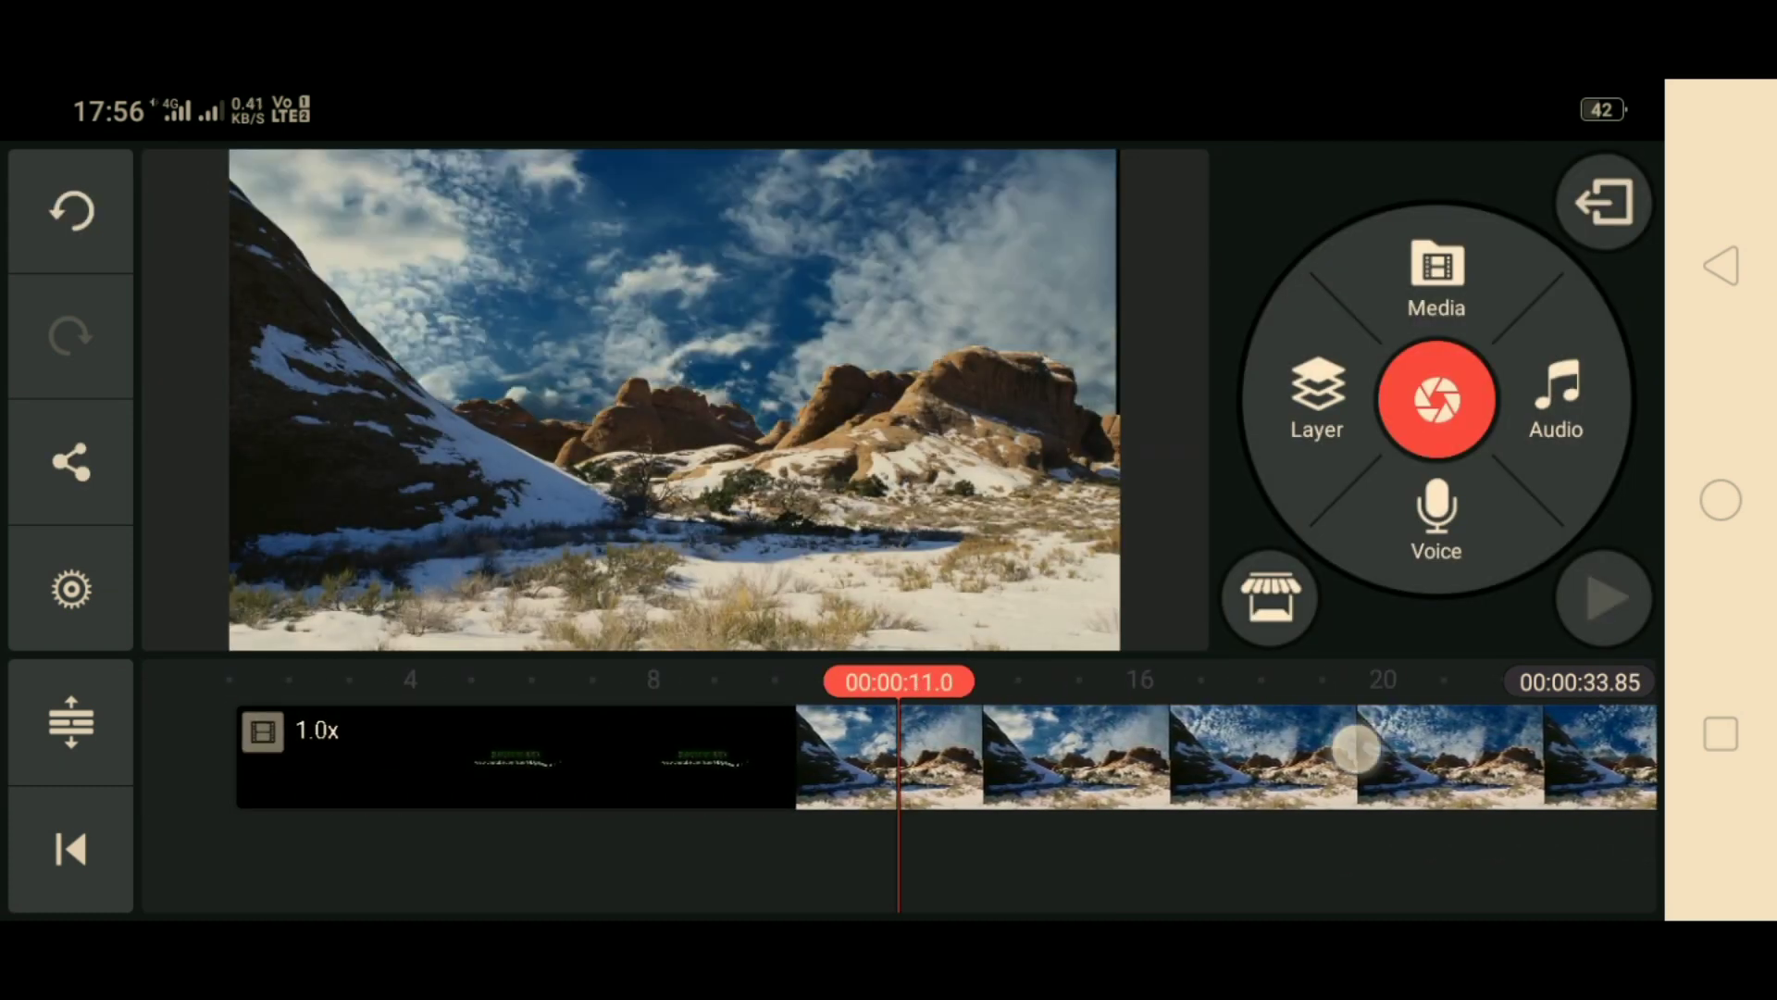
# Trim the black intro from the start of the mountain clip
pyautogui.click(1250, 757)
pyautogui.moveTo(1268, 867)
pyautogui.mouseDown()
pyautogui.moveTo(1332, 844)
pyautogui.moveTo(1263, 842)
pyautogui.mouseUp()
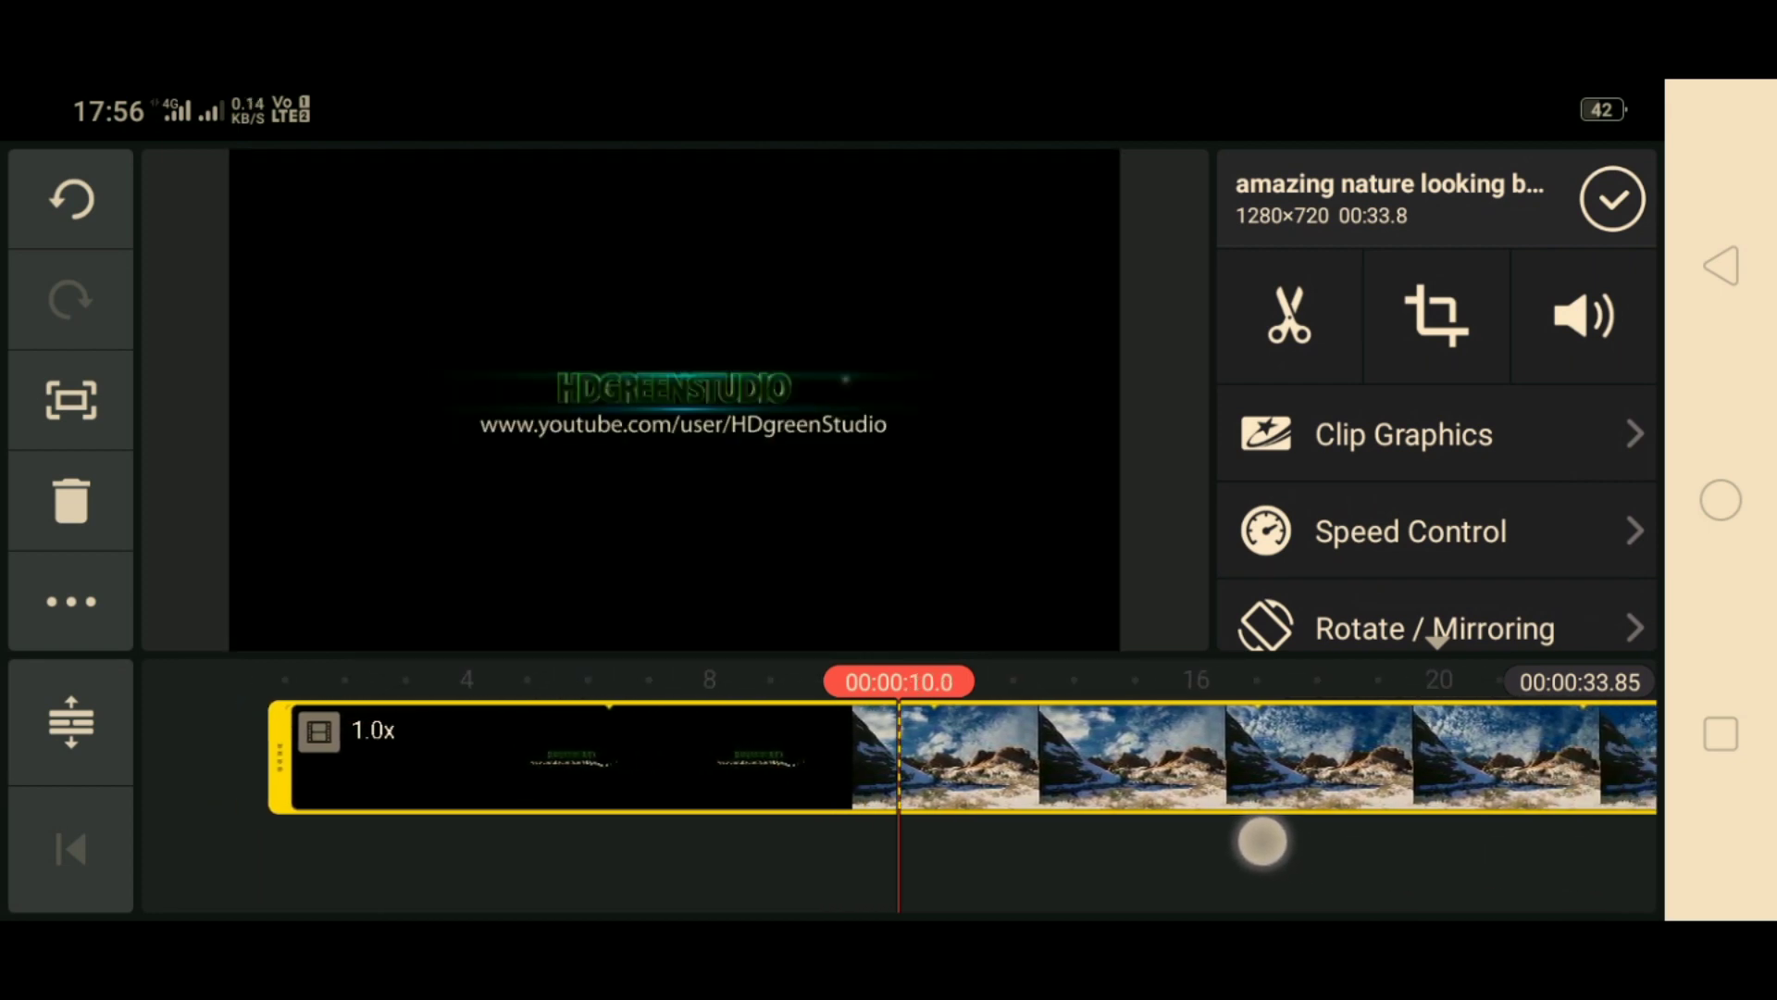
pyautogui.click(1290, 318)
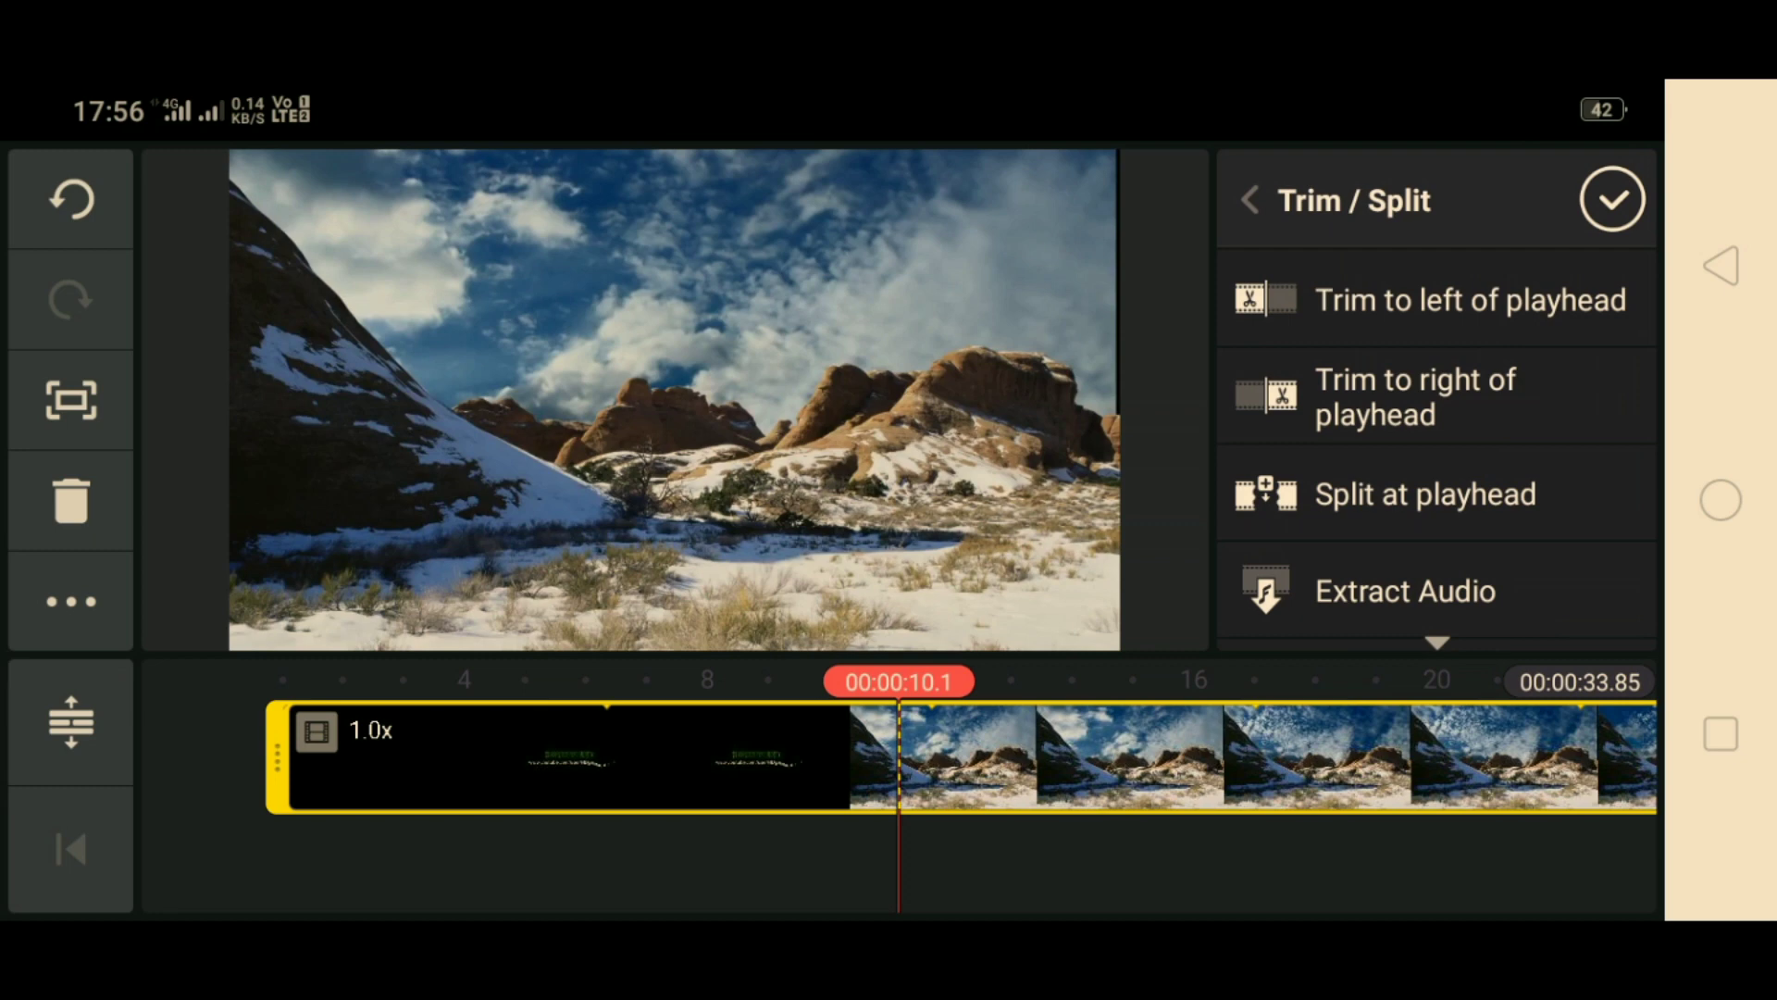
pyautogui.click(1470, 300)
pyautogui.click(1612, 200)
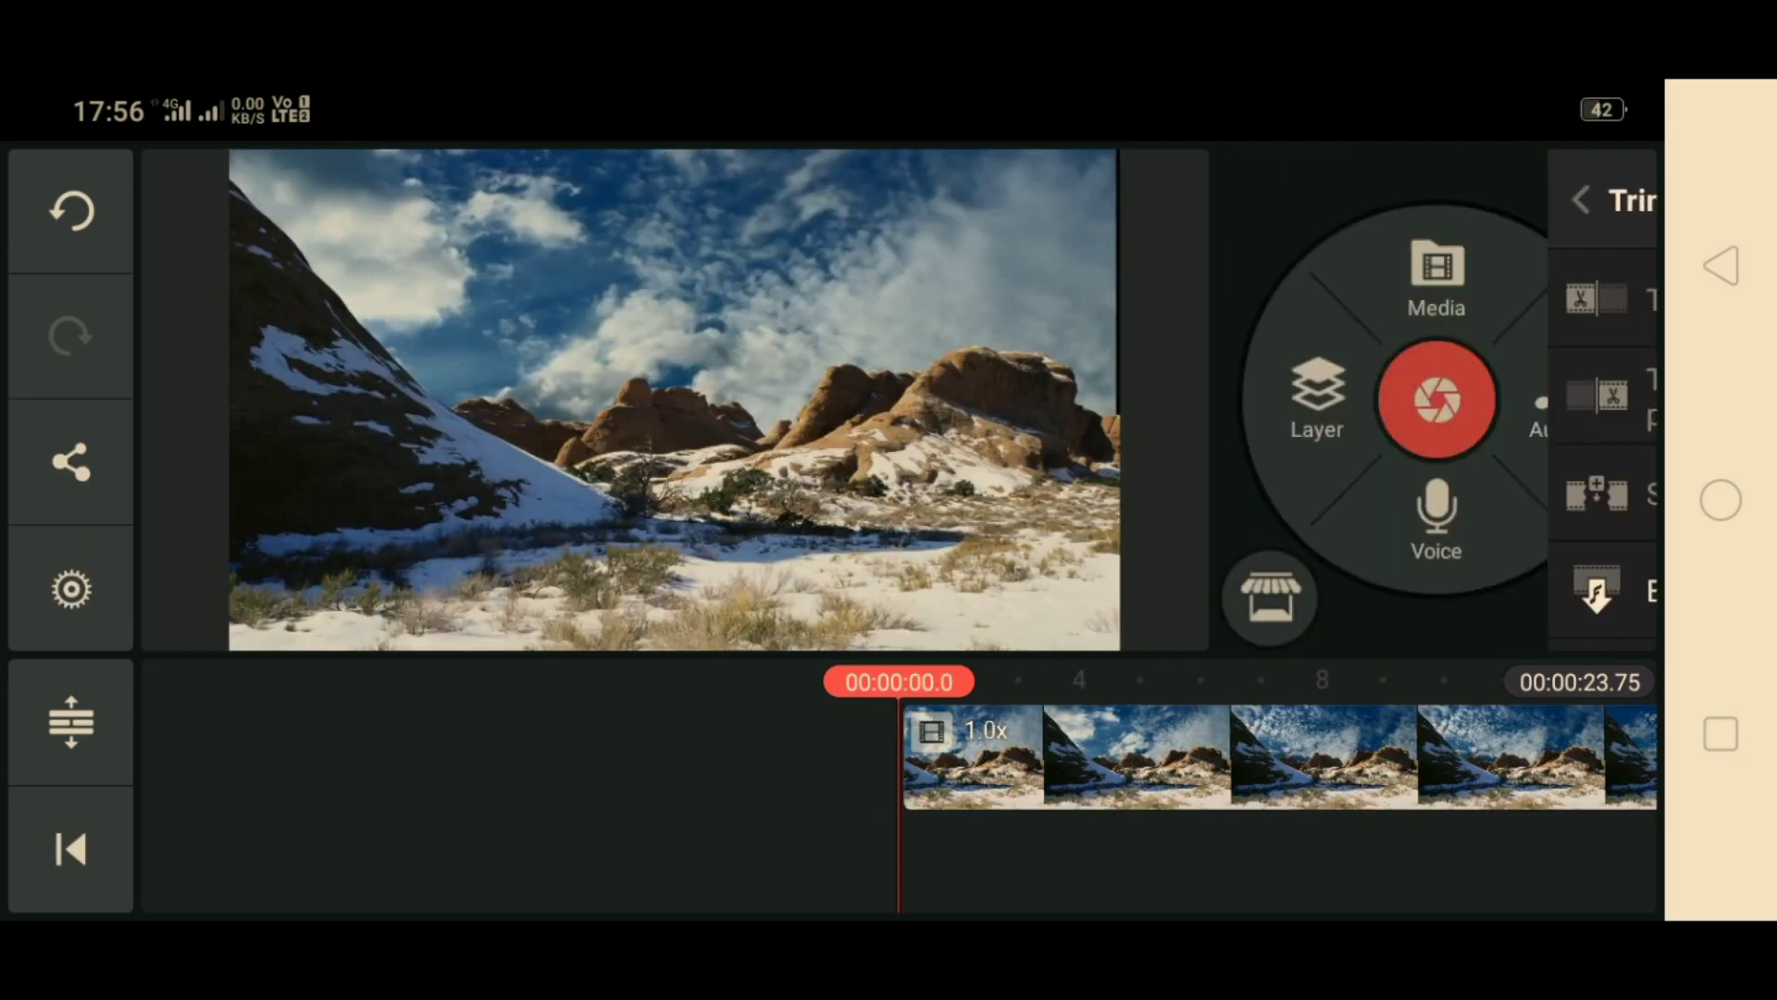
# Add the man's blue-backdrop camera video as an overlay layer and preview it
pyautogui.click(1316, 400)
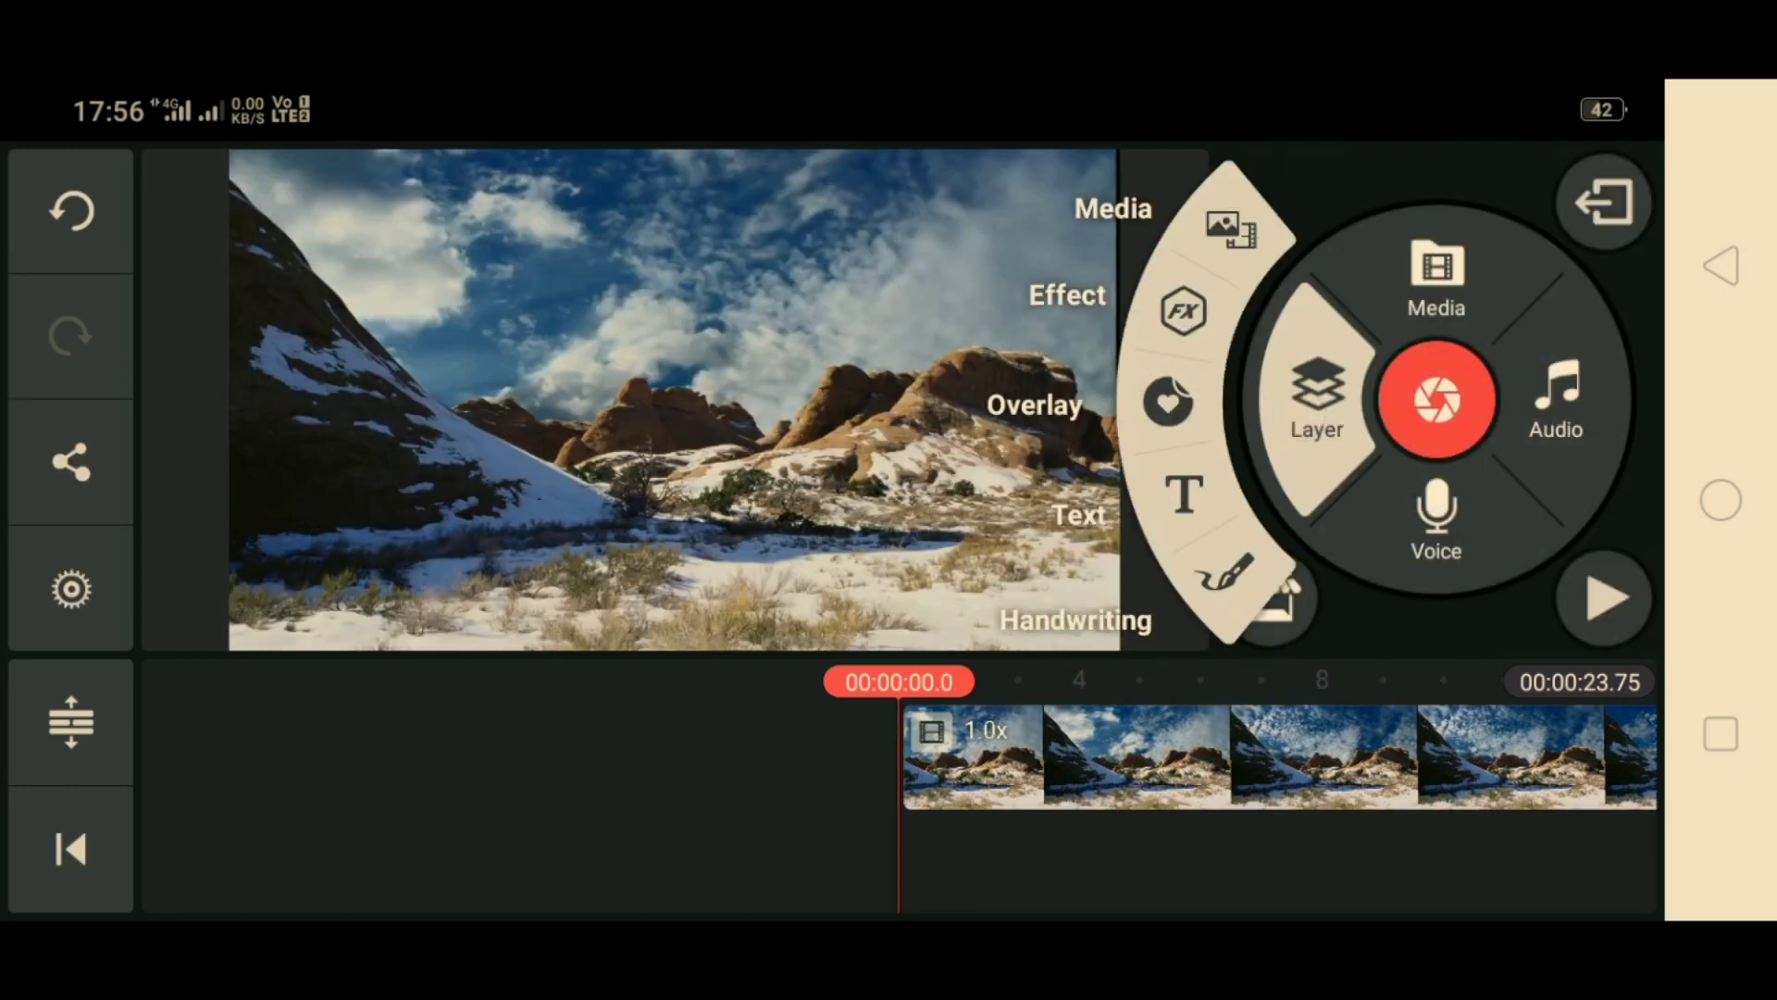
pyautogui.click(1228, 225)
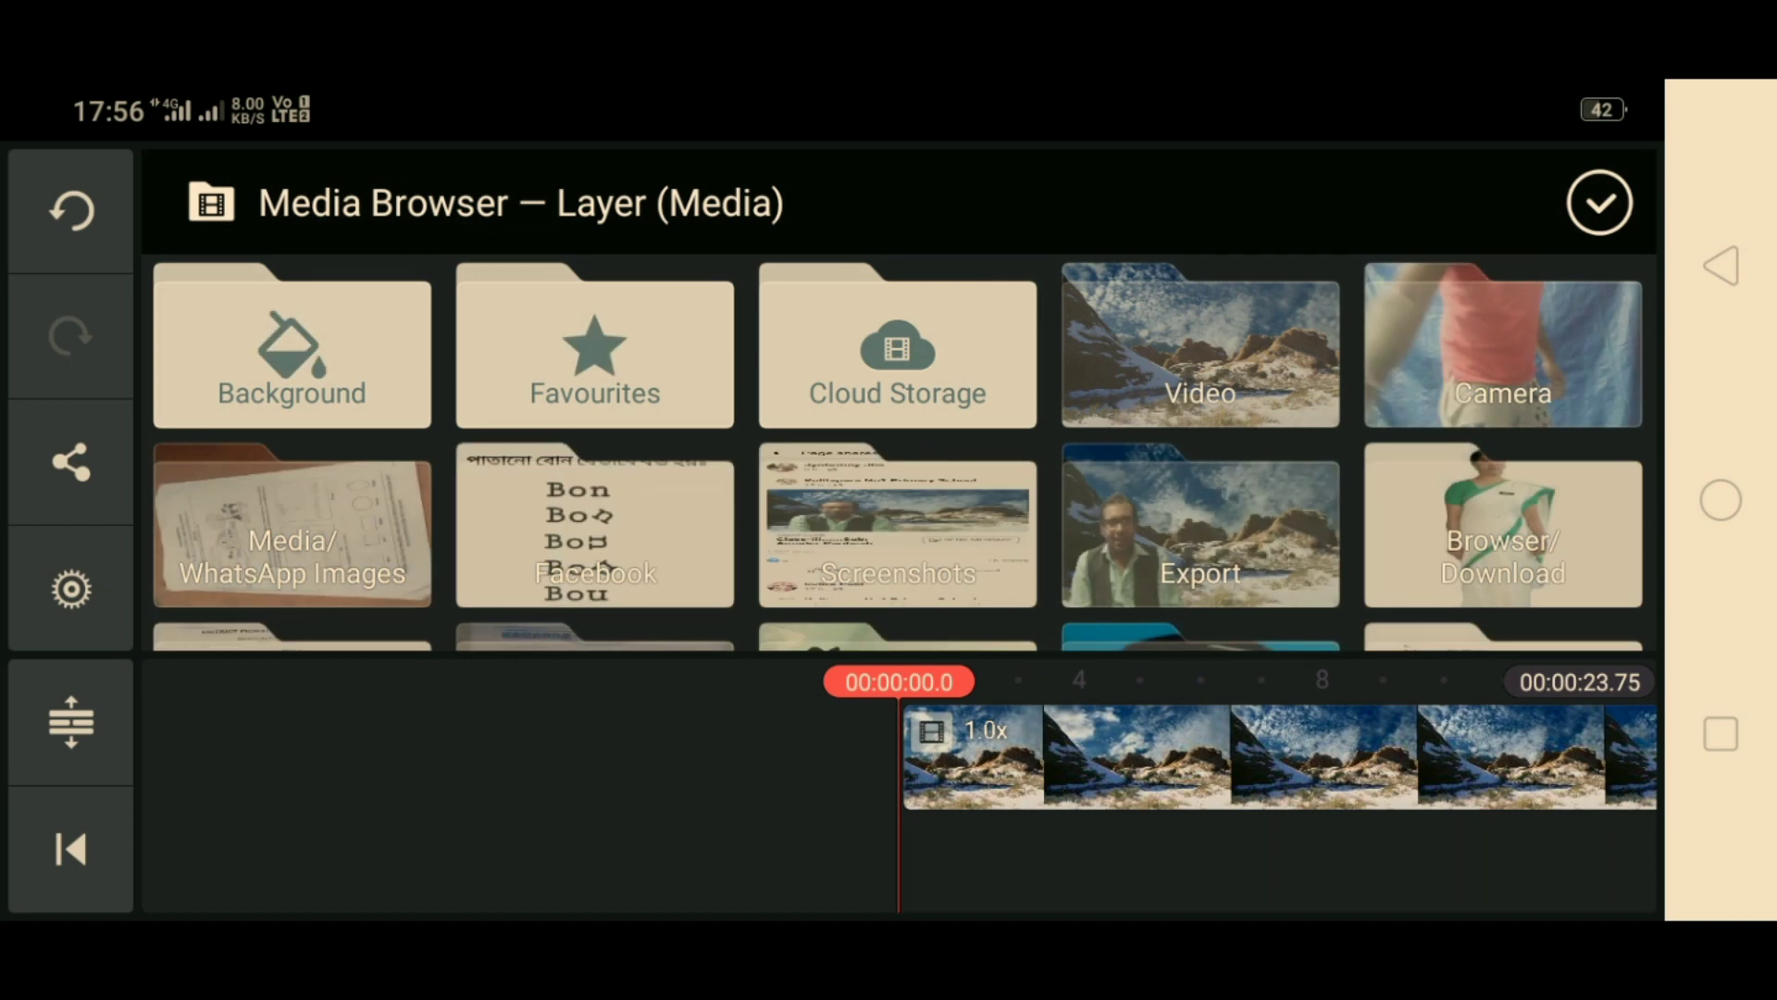
pyautogui.click(1510, 357)
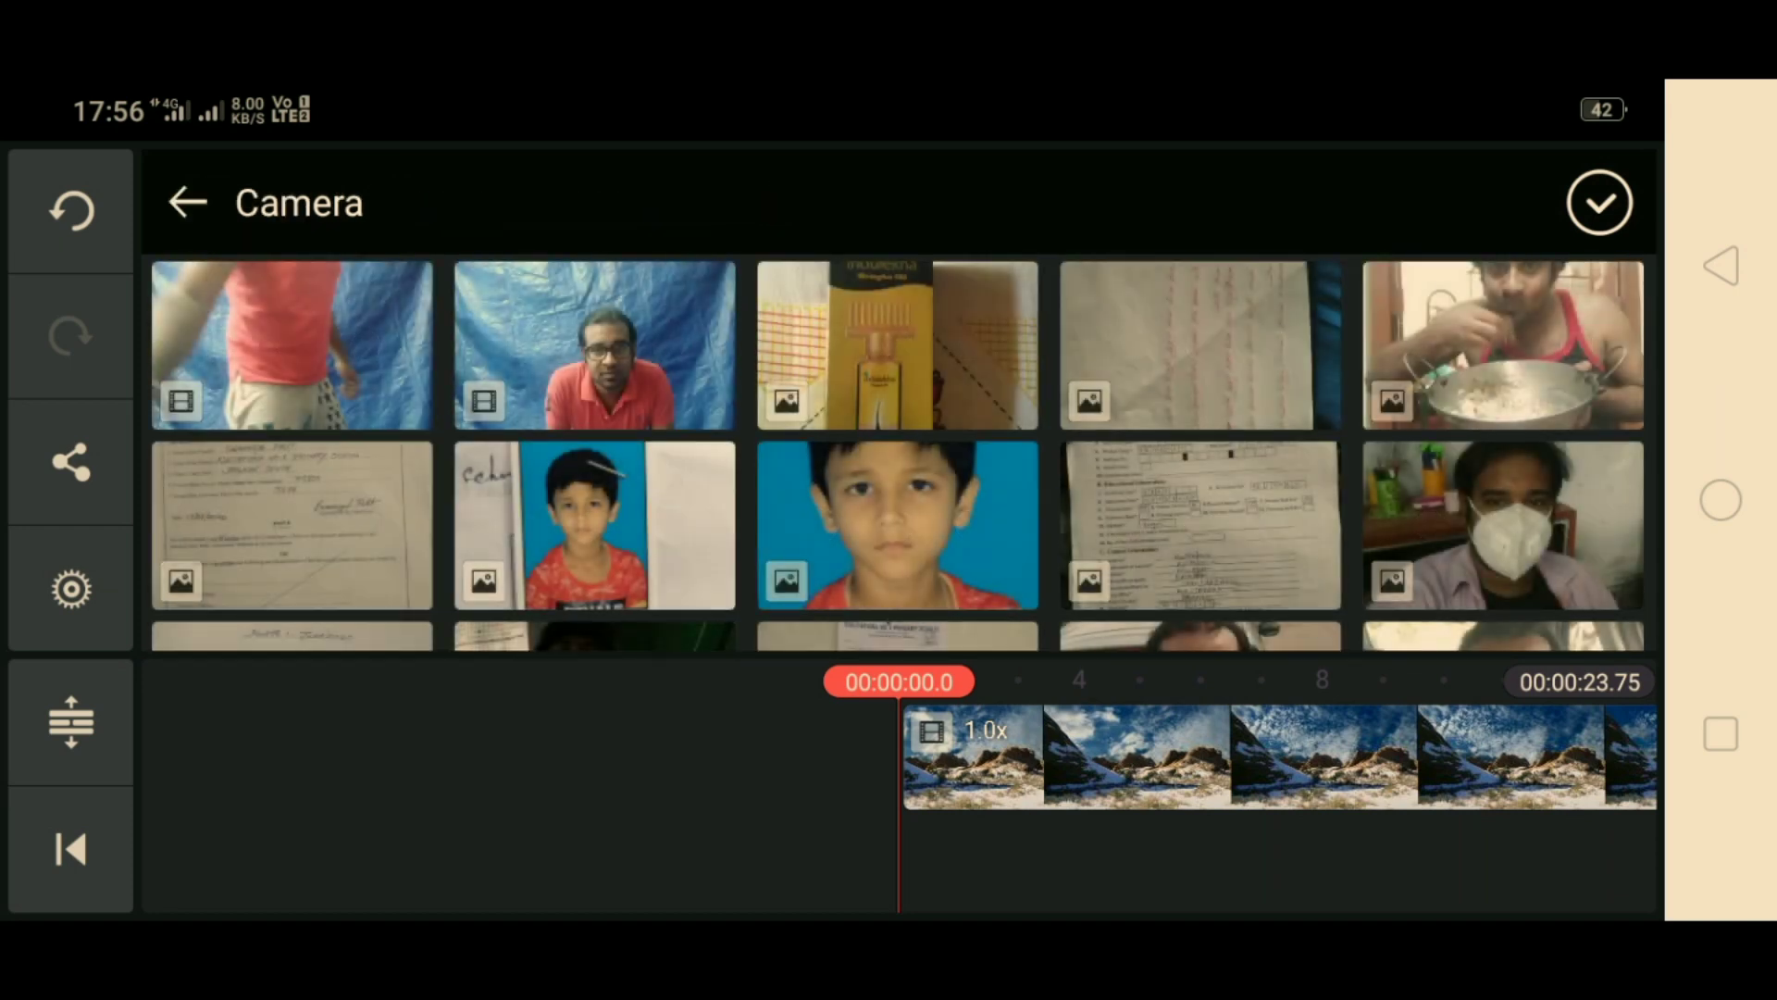
pyautogui.click(327, 356)
pyautogui.click(1600, 202)
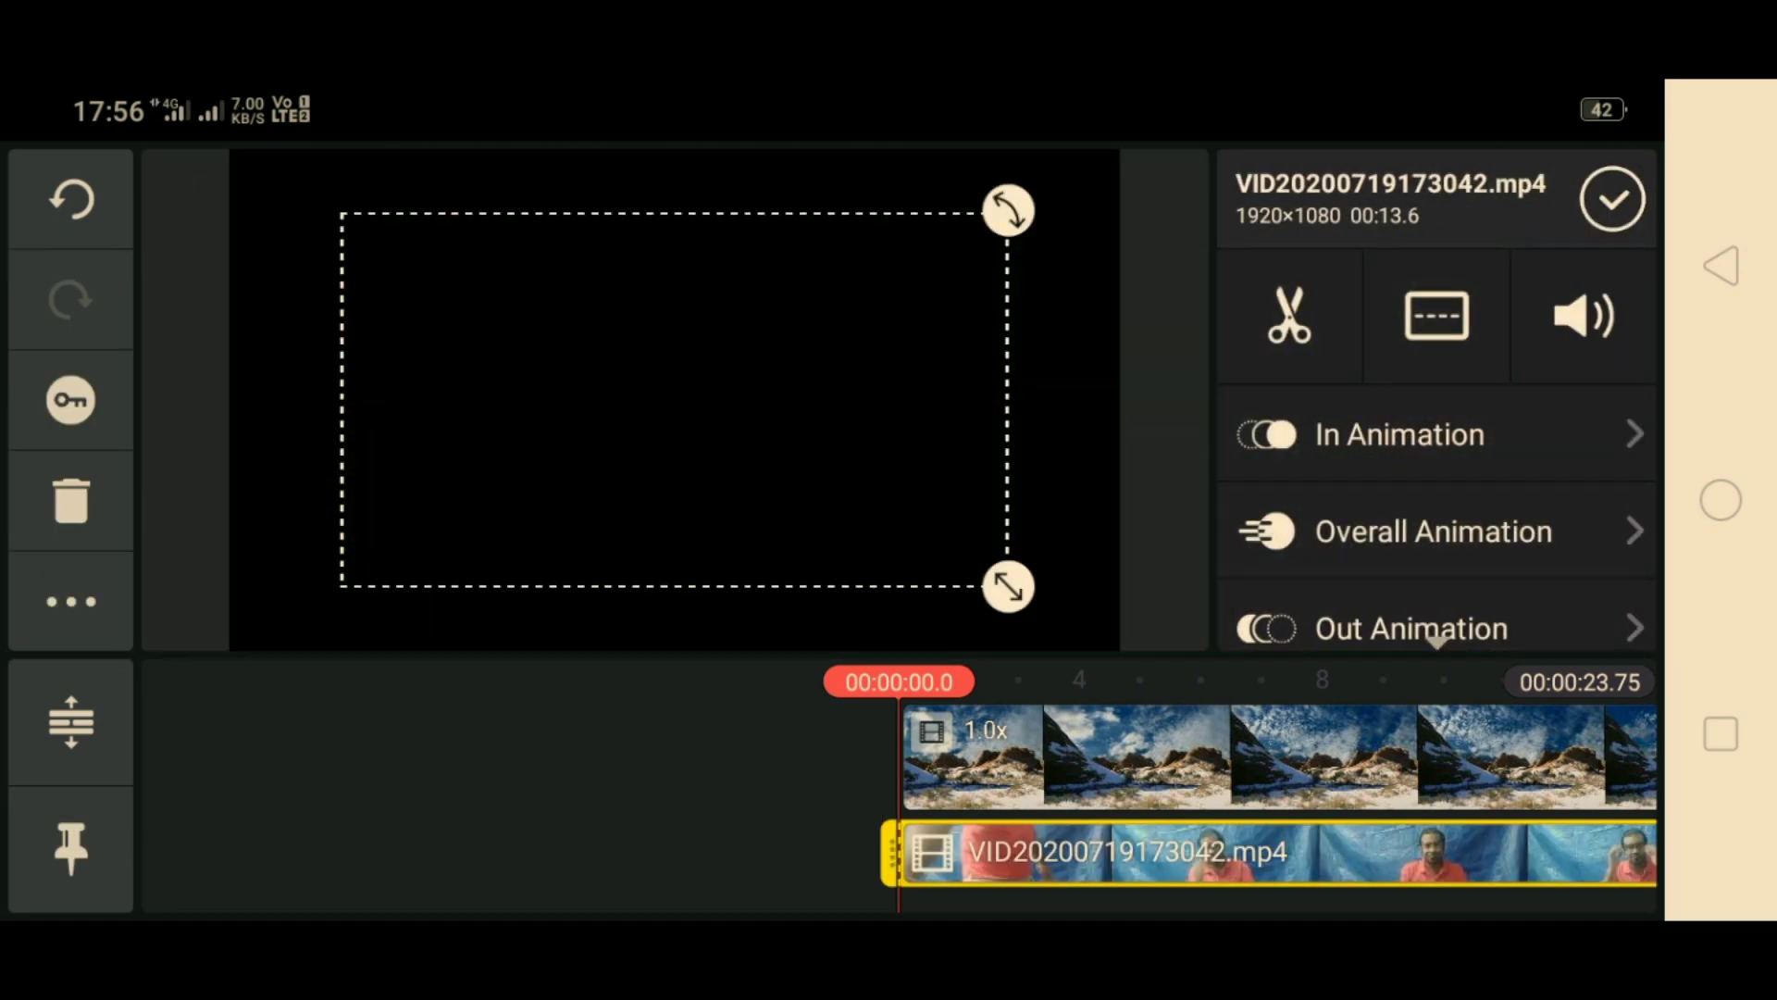
pyautogui.click(1611, 199)
pyautogui.click(1608, 598)
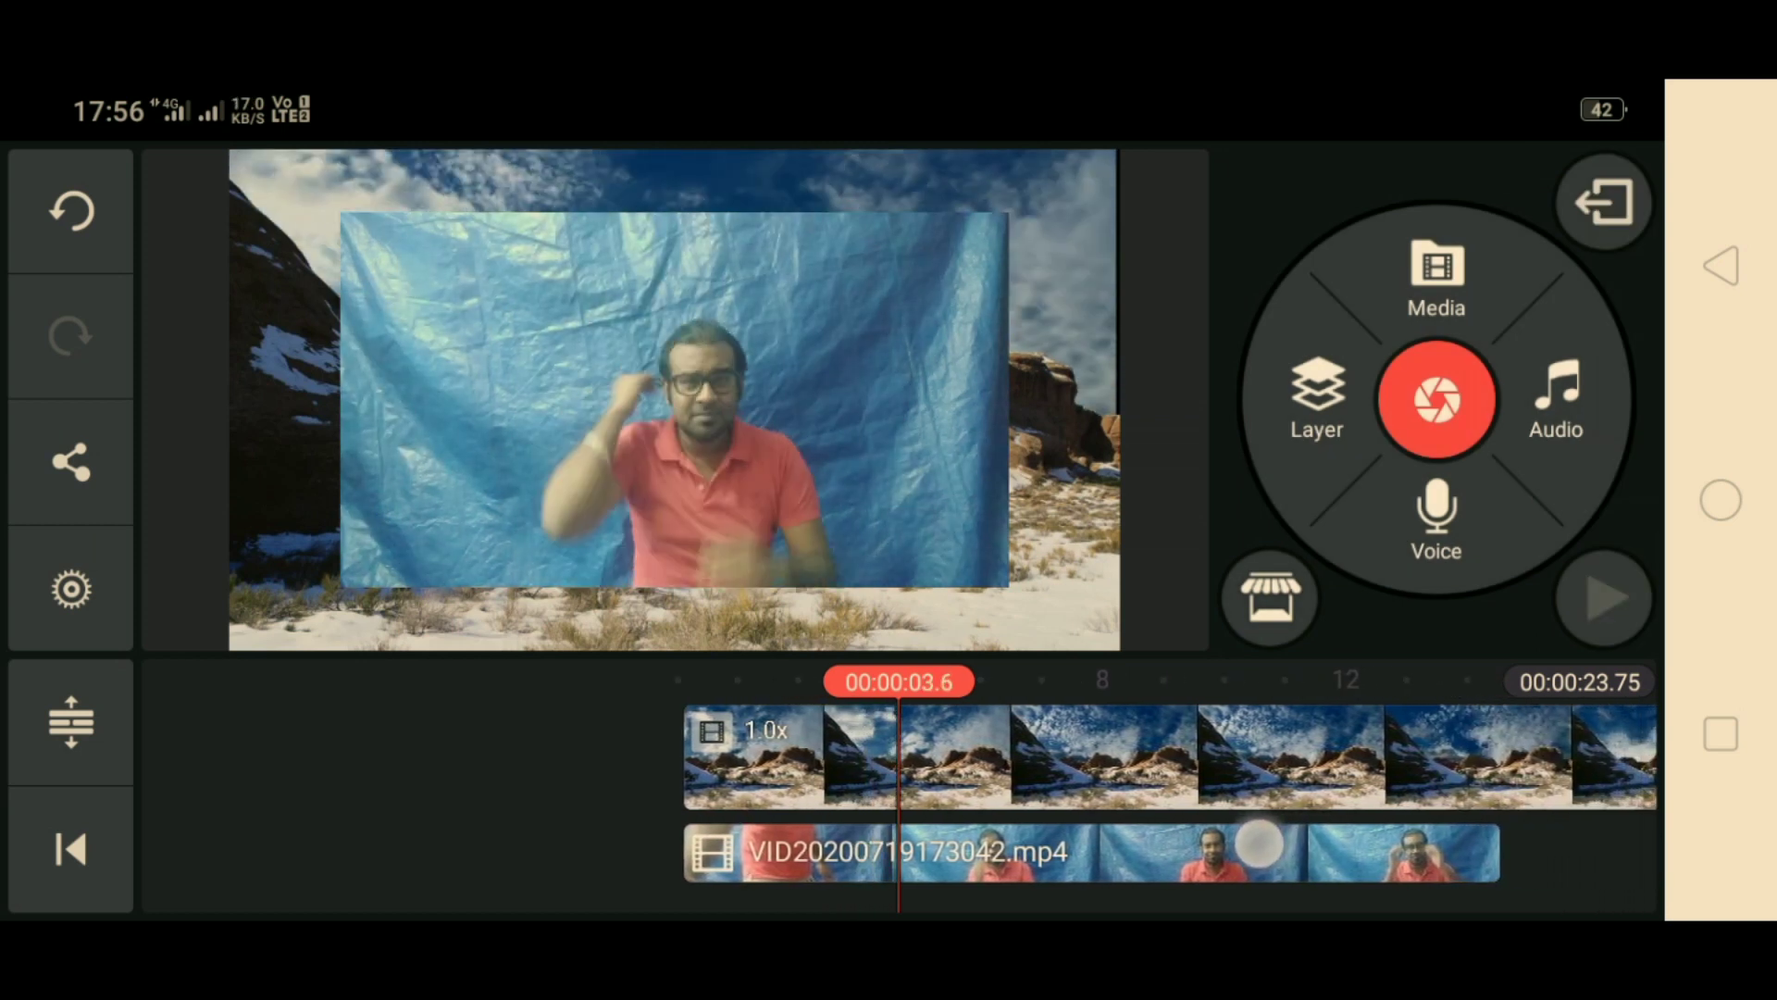
# Trim away the overlay's beginning before 1.5 seconds
pyautogui.moveTo(1261, 844)
pyautogui.mouseDown()
pyautogui.moveTo(1405, 843)
pyautogui.moveTo(1377, 850)
pyautogui.mouseUp()
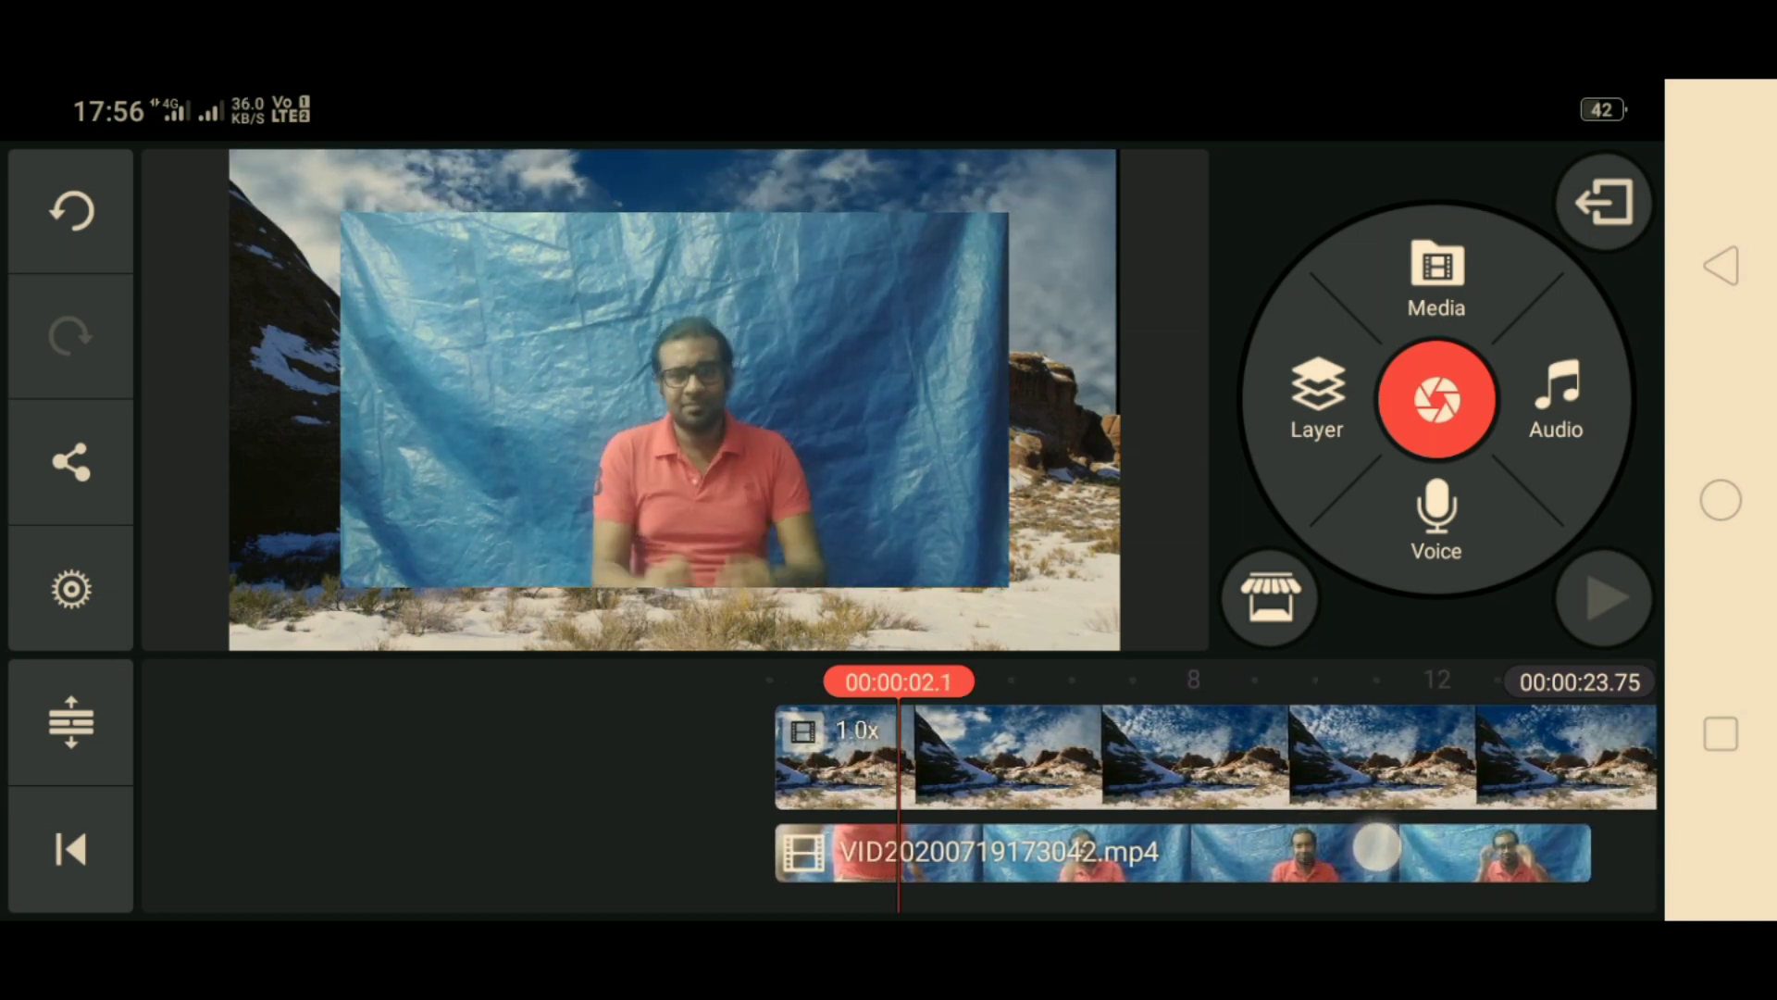
pyautogui.moveTo(1378, 848); pyautogui.dragTo(1403, 843)
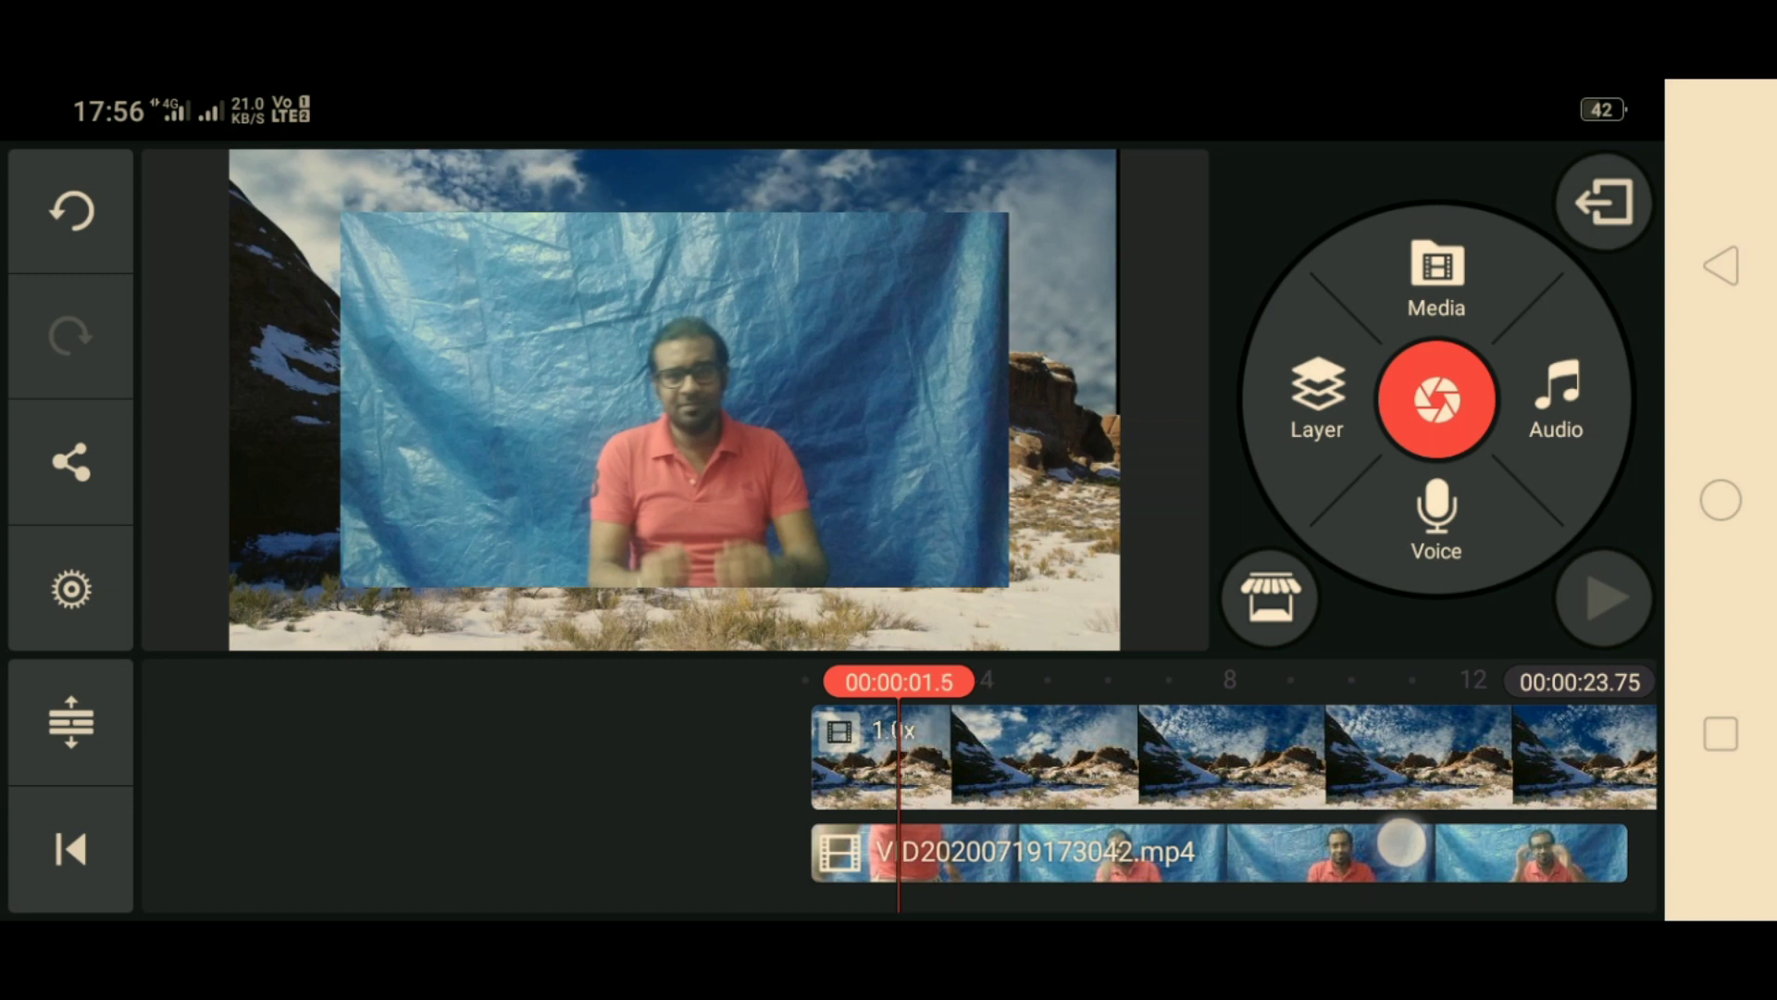
pyautogui.click(1403, 851)
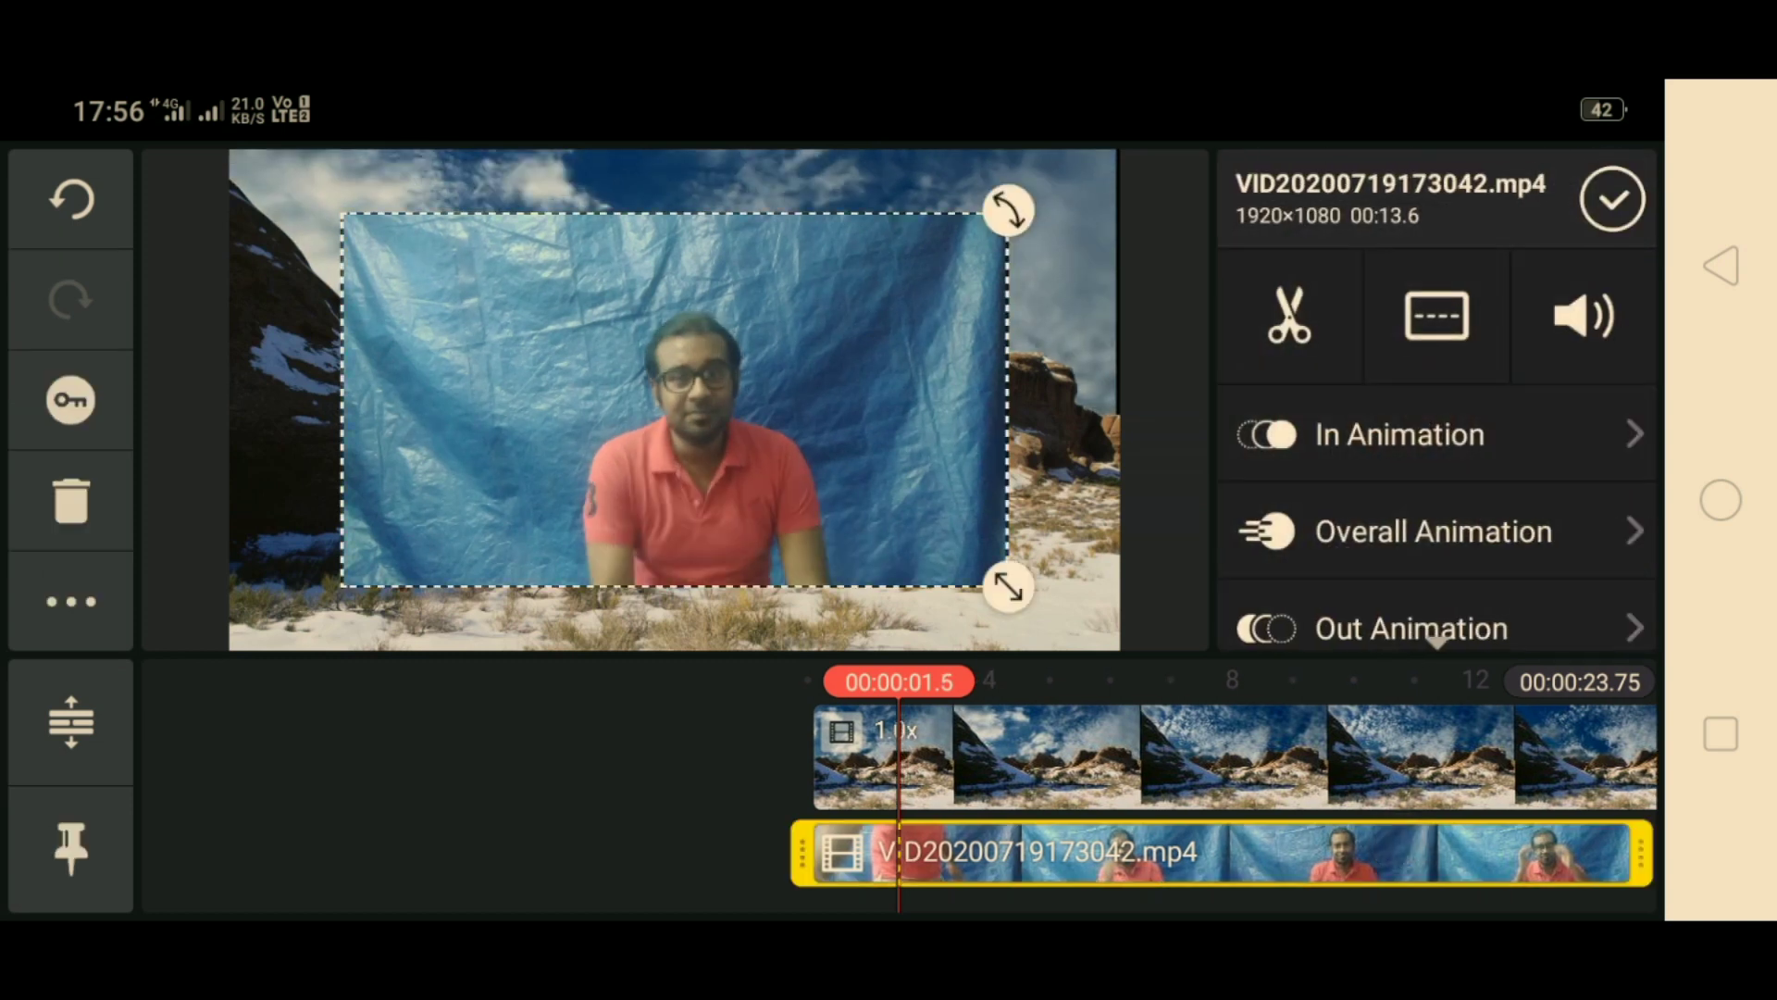
pyautogui.click(1291, 317)
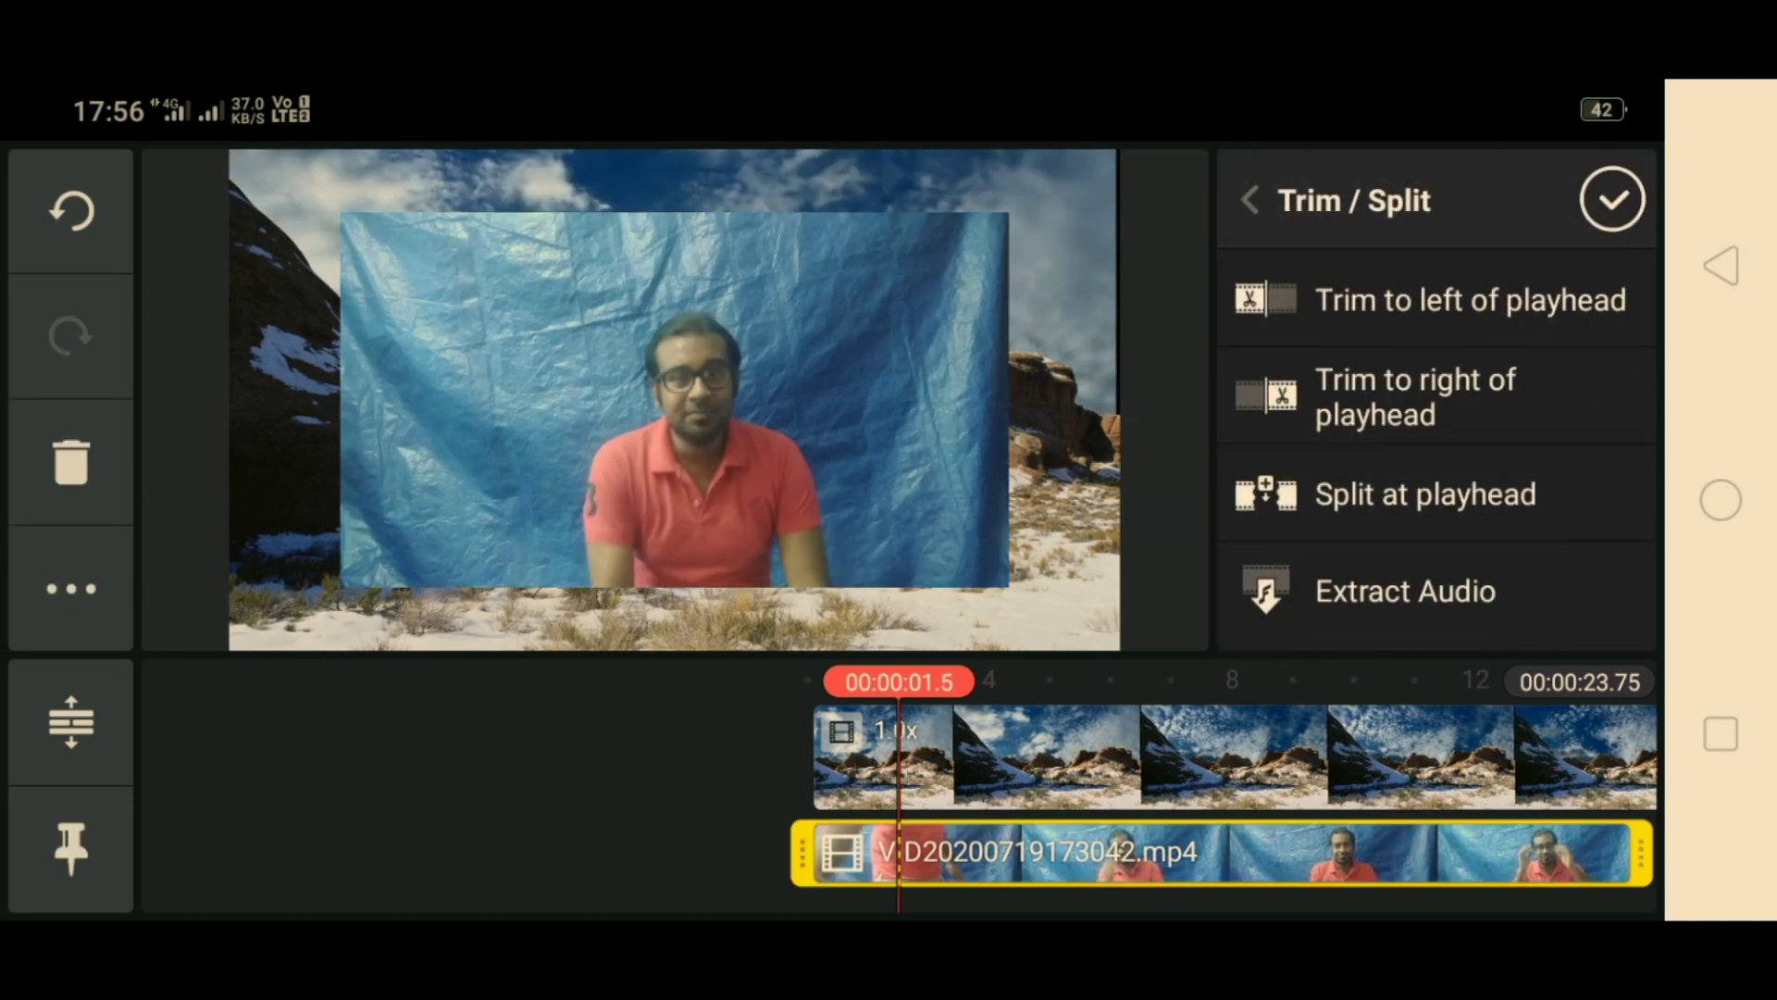
pyautogui.click(1549, 309)
pyautogui.click(1613, 201)
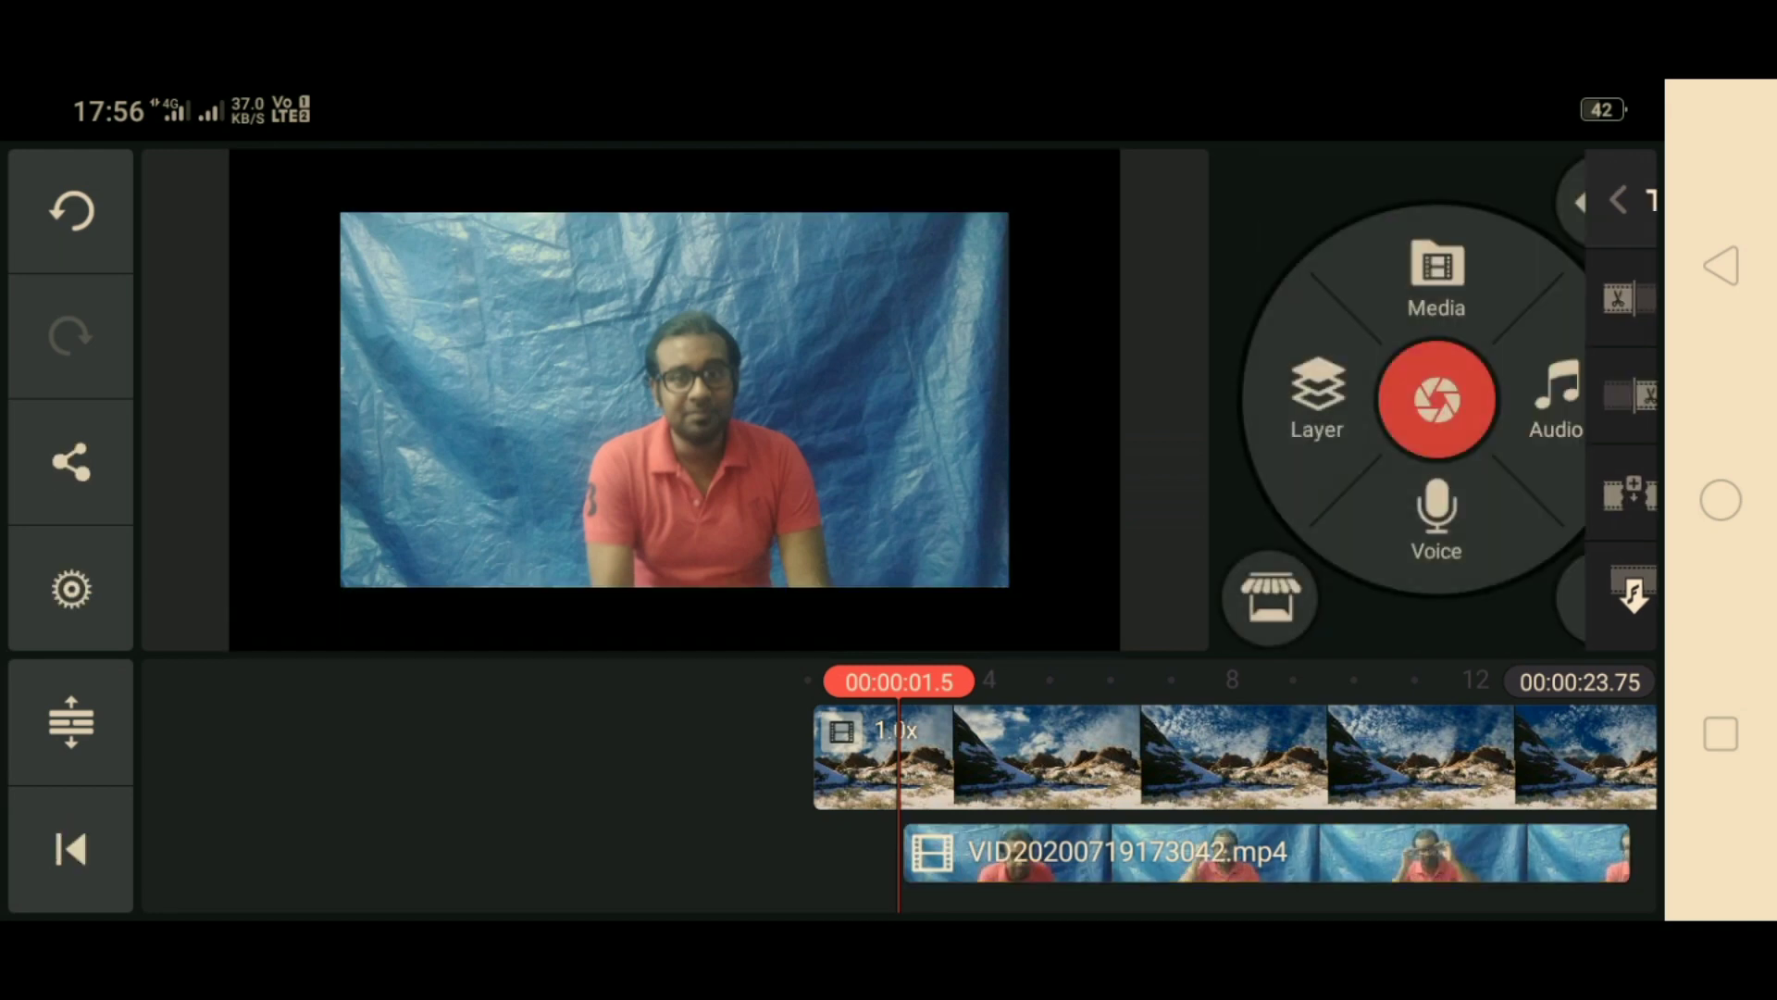
# Trim away the overlay's end after about 11 seconds
pyautogui.moveTo(1597, 860)
pyautogui.mouseDown()
pyautogui.moveTo(1055, 864)
pyautogui.moveTo(1197, 862)
pyautogui.mouseUp()
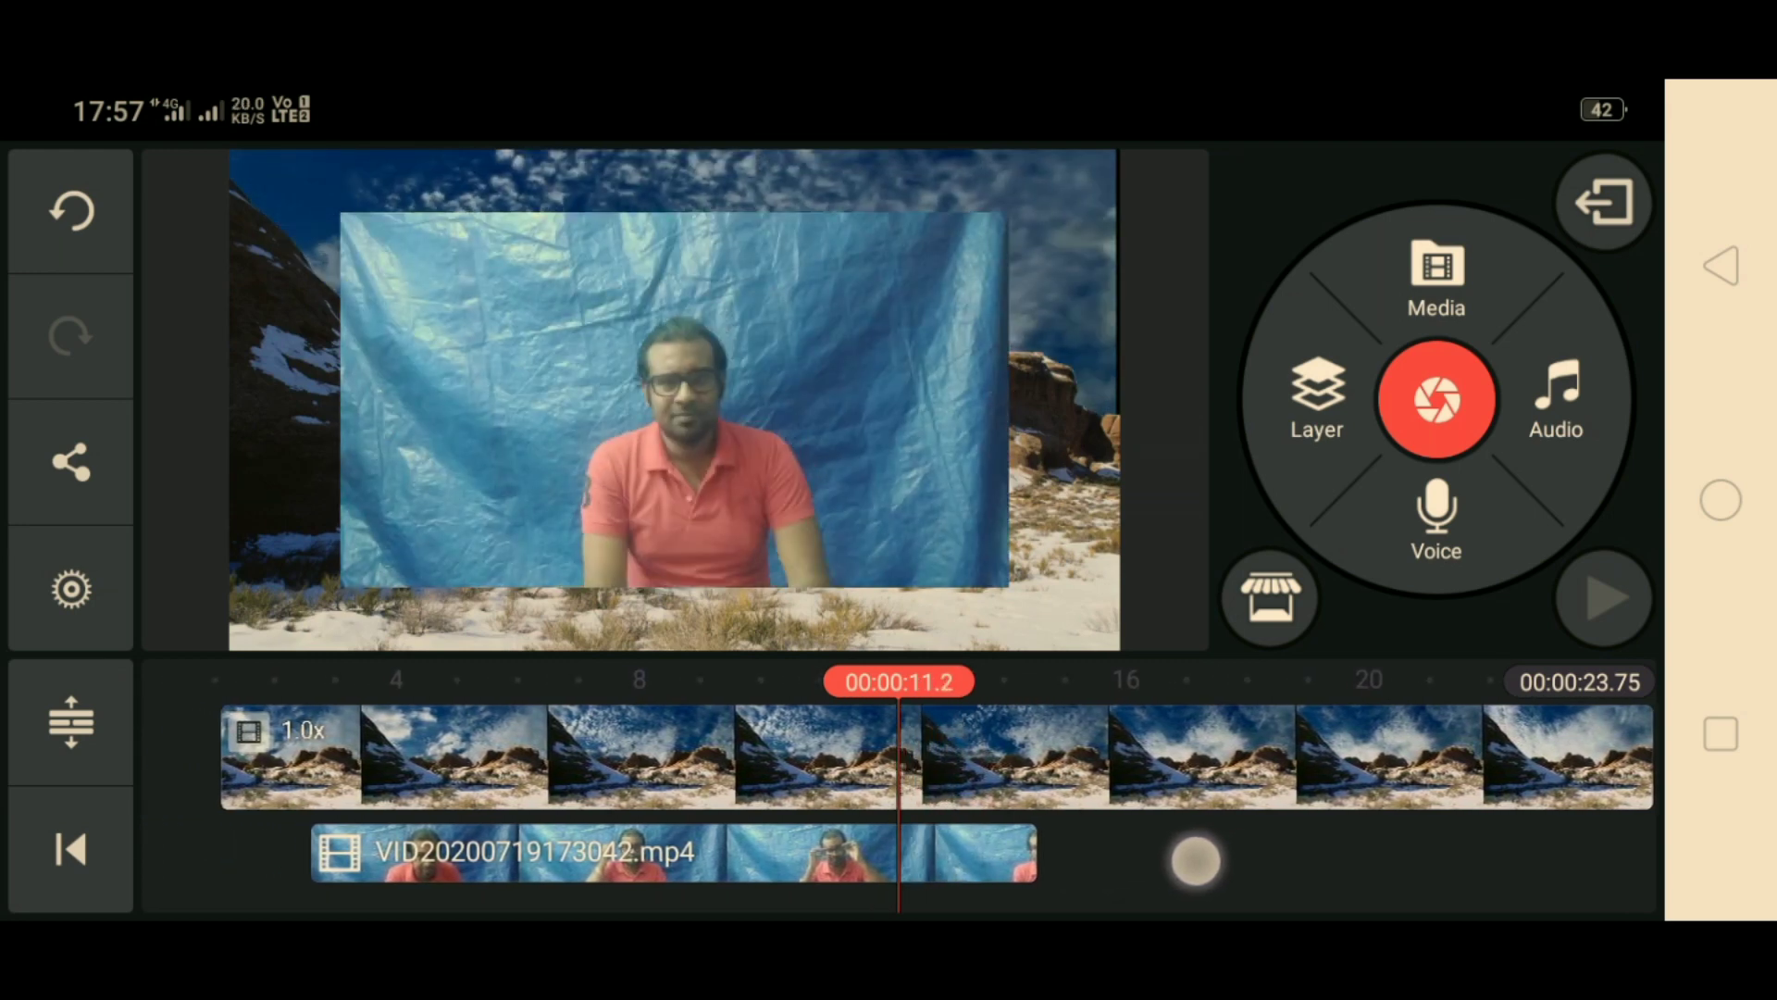
pyautogui.click(674, 852)
pyautogui.click(1292, 319)
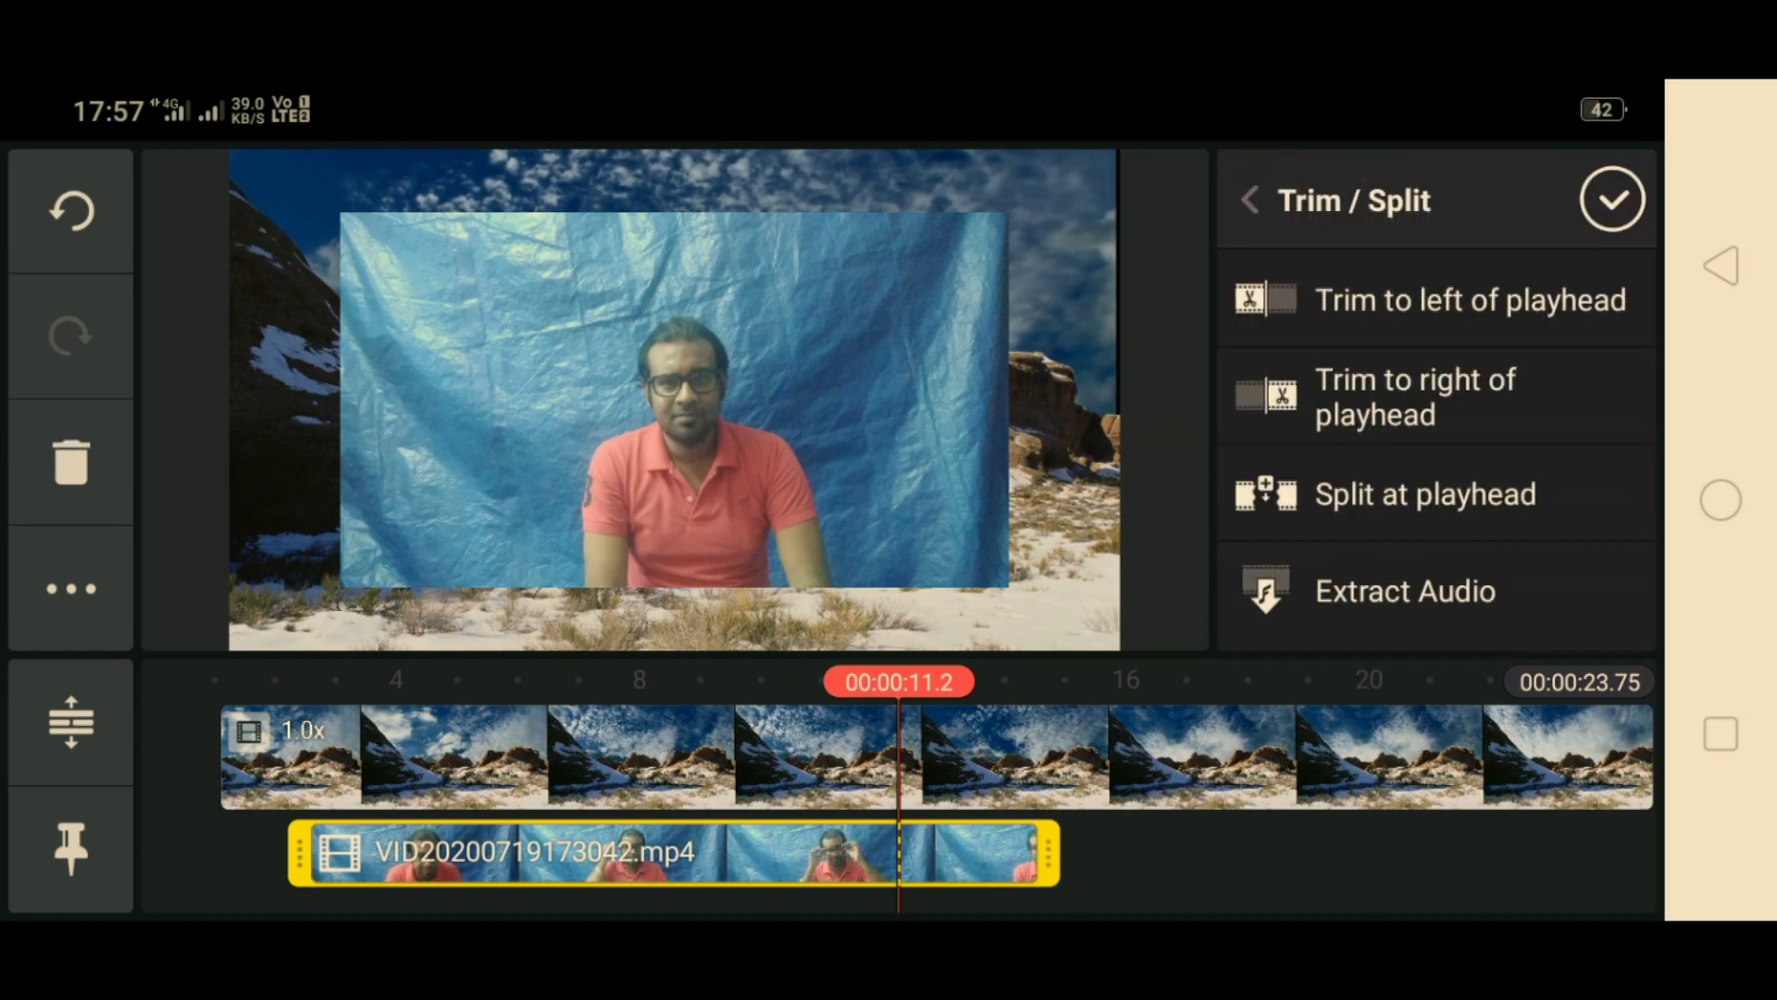
pyautogui.click(1518, 398)
pyautogui.click(1612, 200)
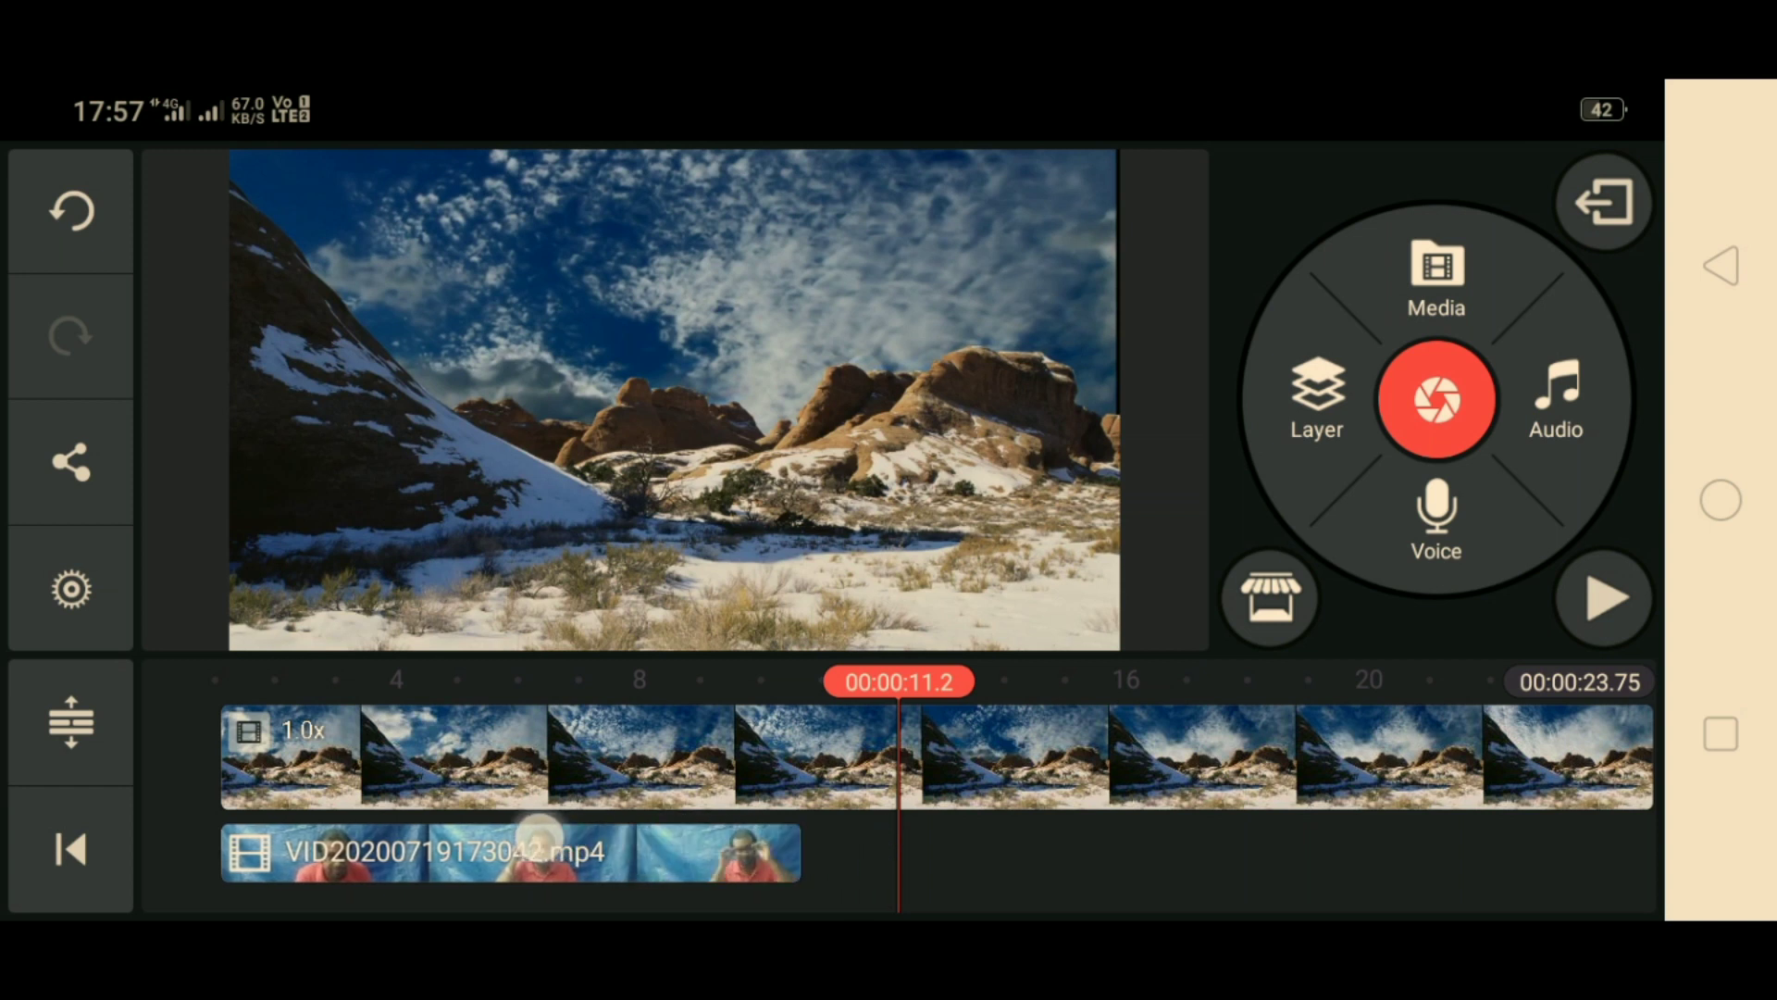
# Cut the mountain background after 9.6 s, leaving a project of about 9.75 seconds
pyautogui.moveTo(747, 851)
pyautogui.mouseDown()
pyautogui.moveTo(1407, 847)
pyautogui.moveTo(1266, 850)
pyautogui.mouseUp()
pyautogui.click(1347, 736)
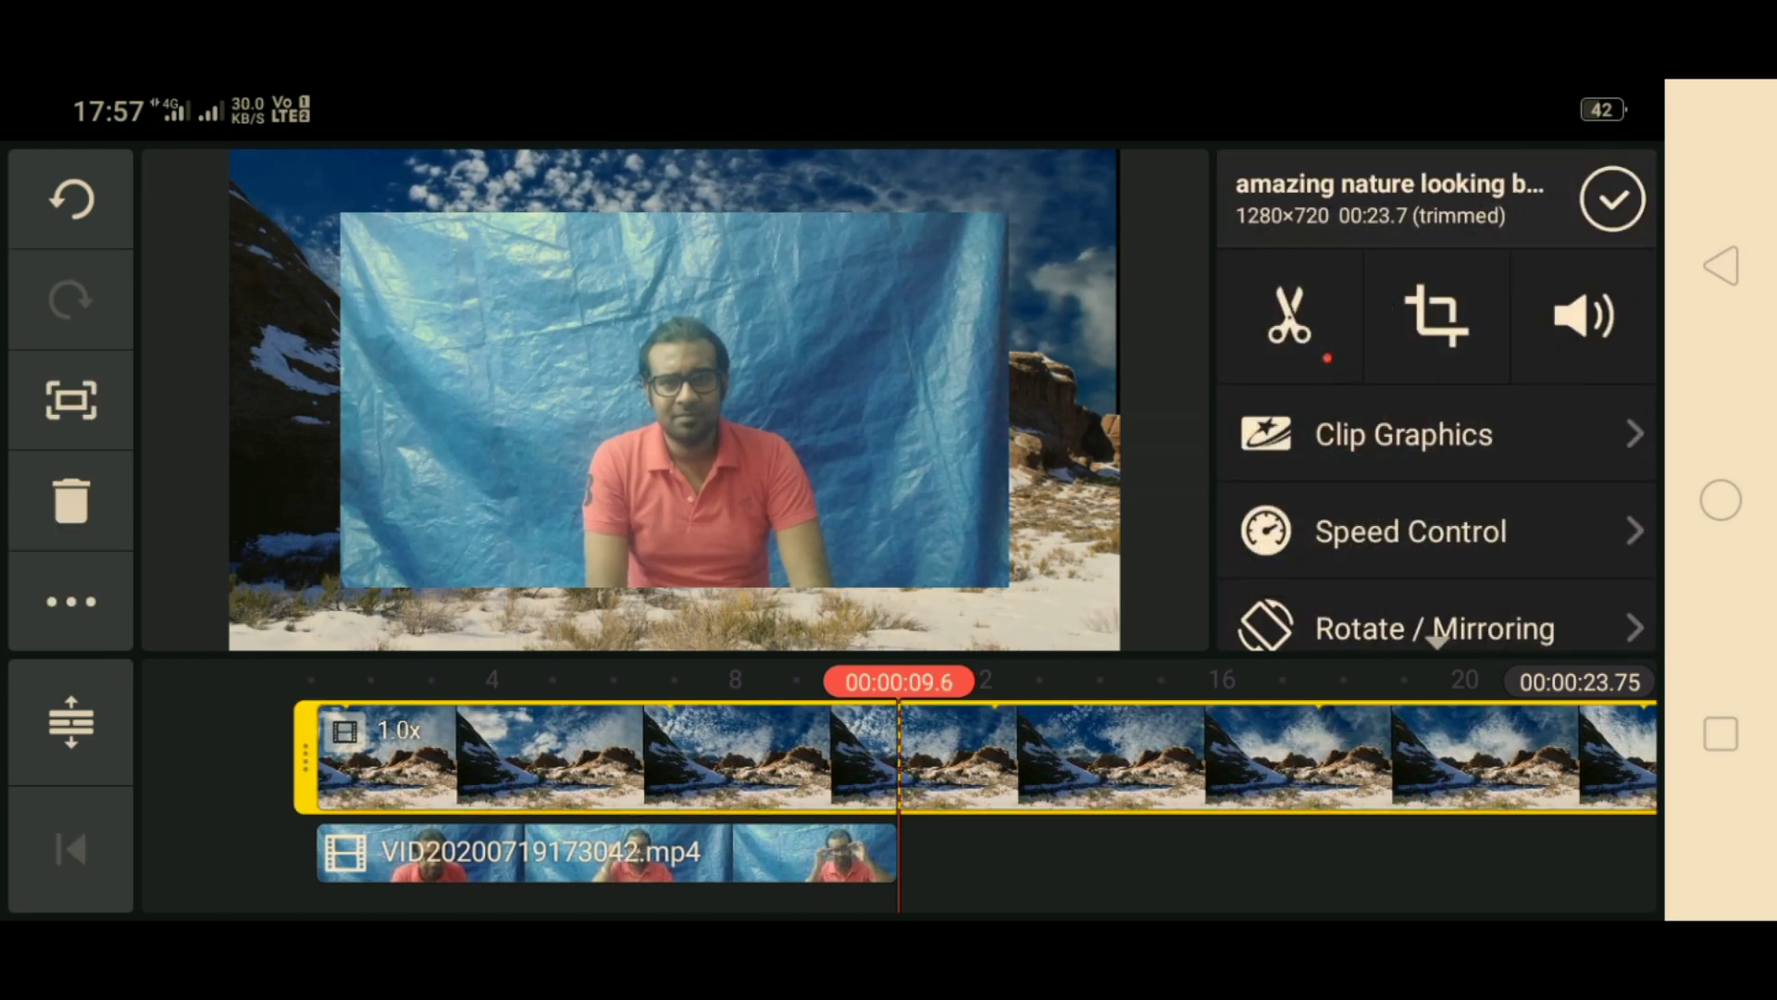
pyautogui.click(1307, 331)
pyautogui.click(1437, 397)
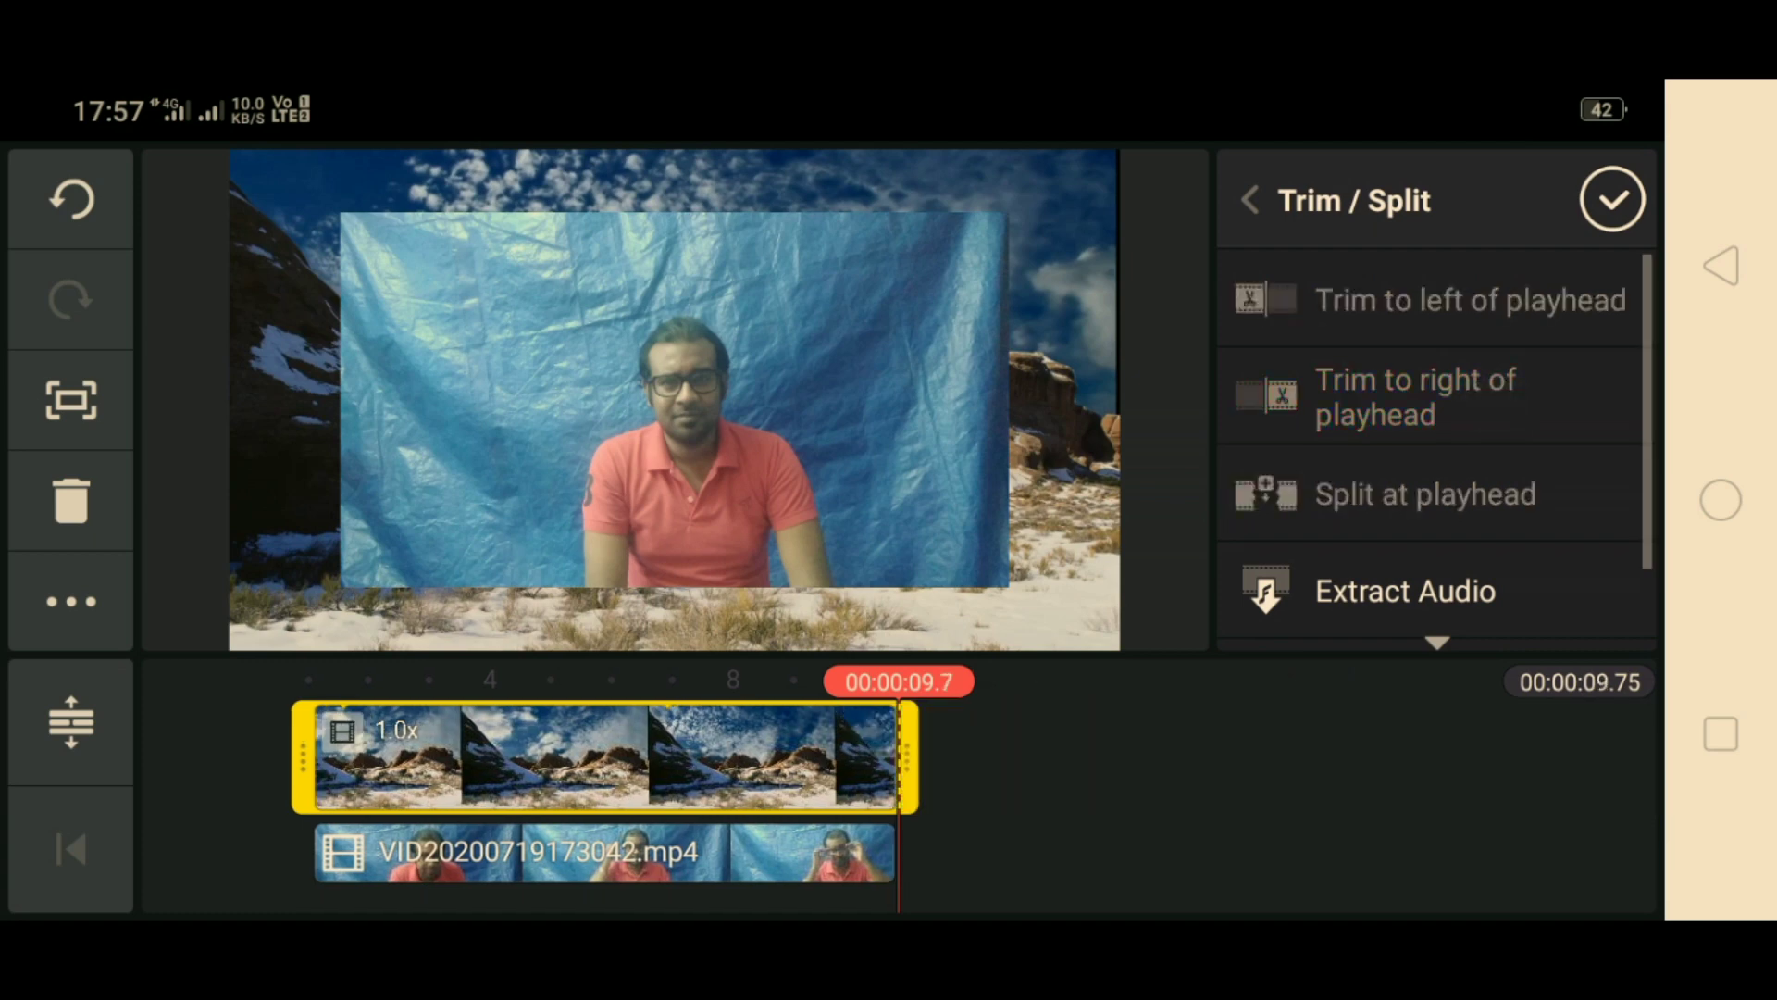
pyautogui.click(1613, 198)
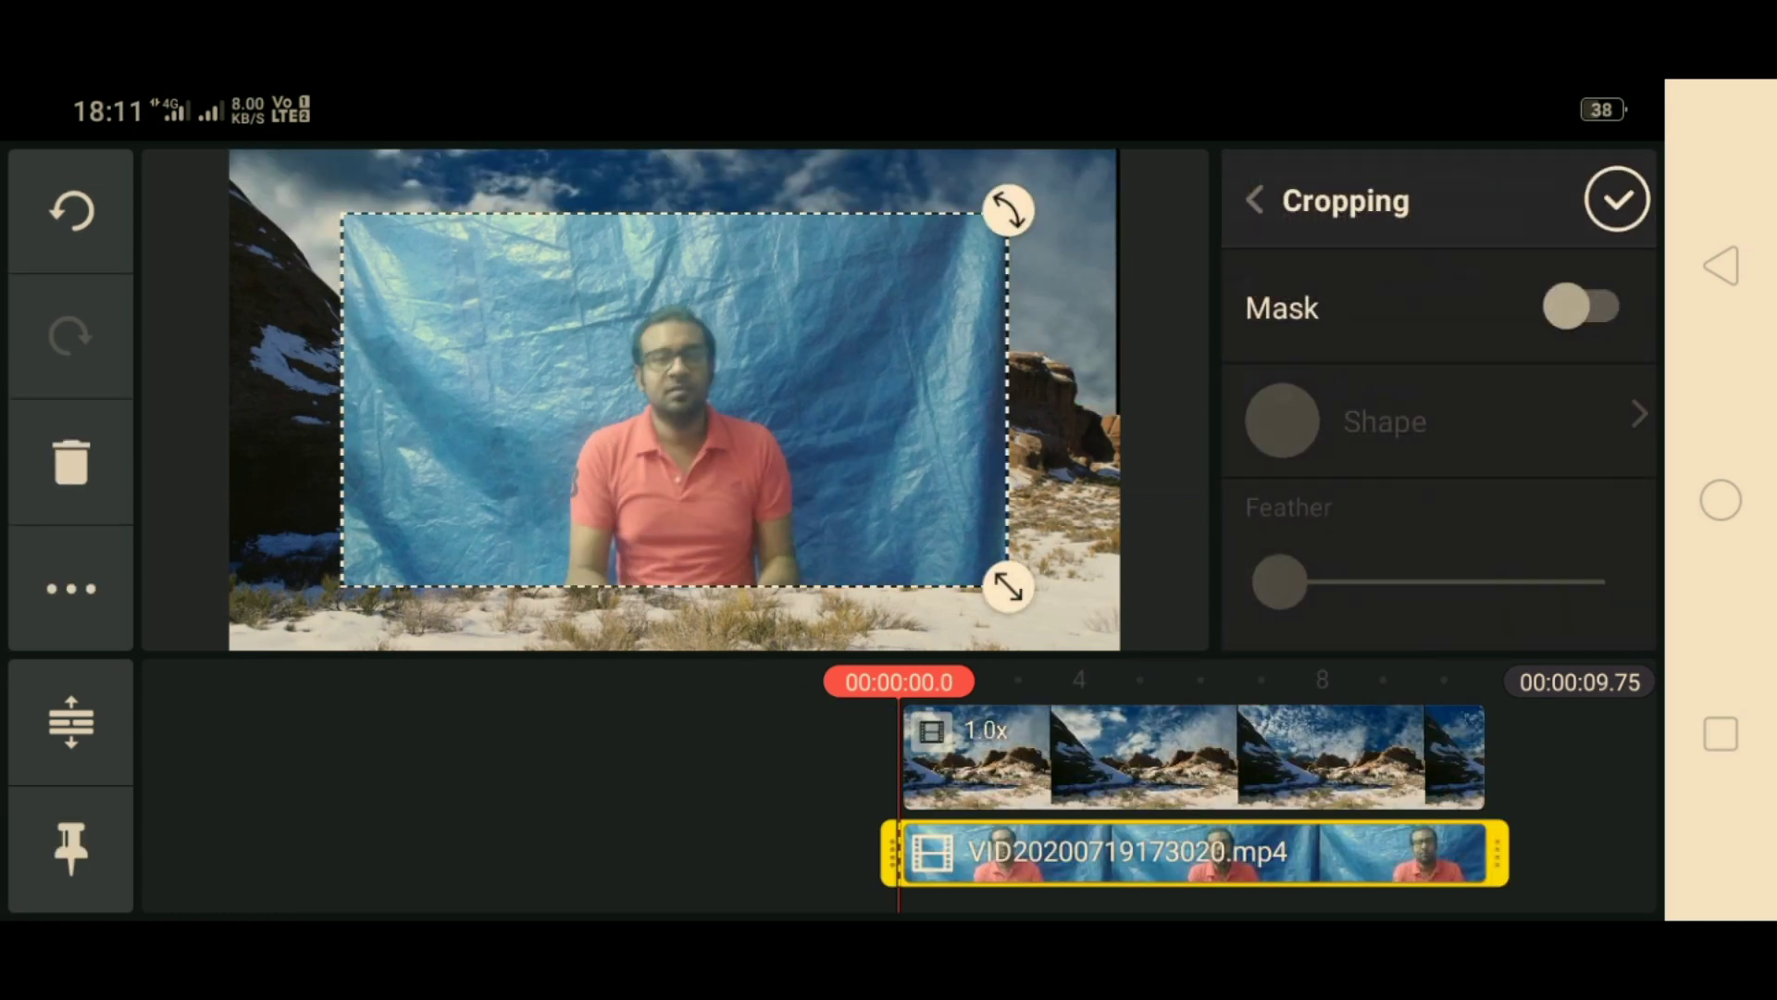
# Apply a rectangular mask to the man's layer and narrow its right edge
pyautogui.click(1576, 308)
pyautogui.click(1564, 433)
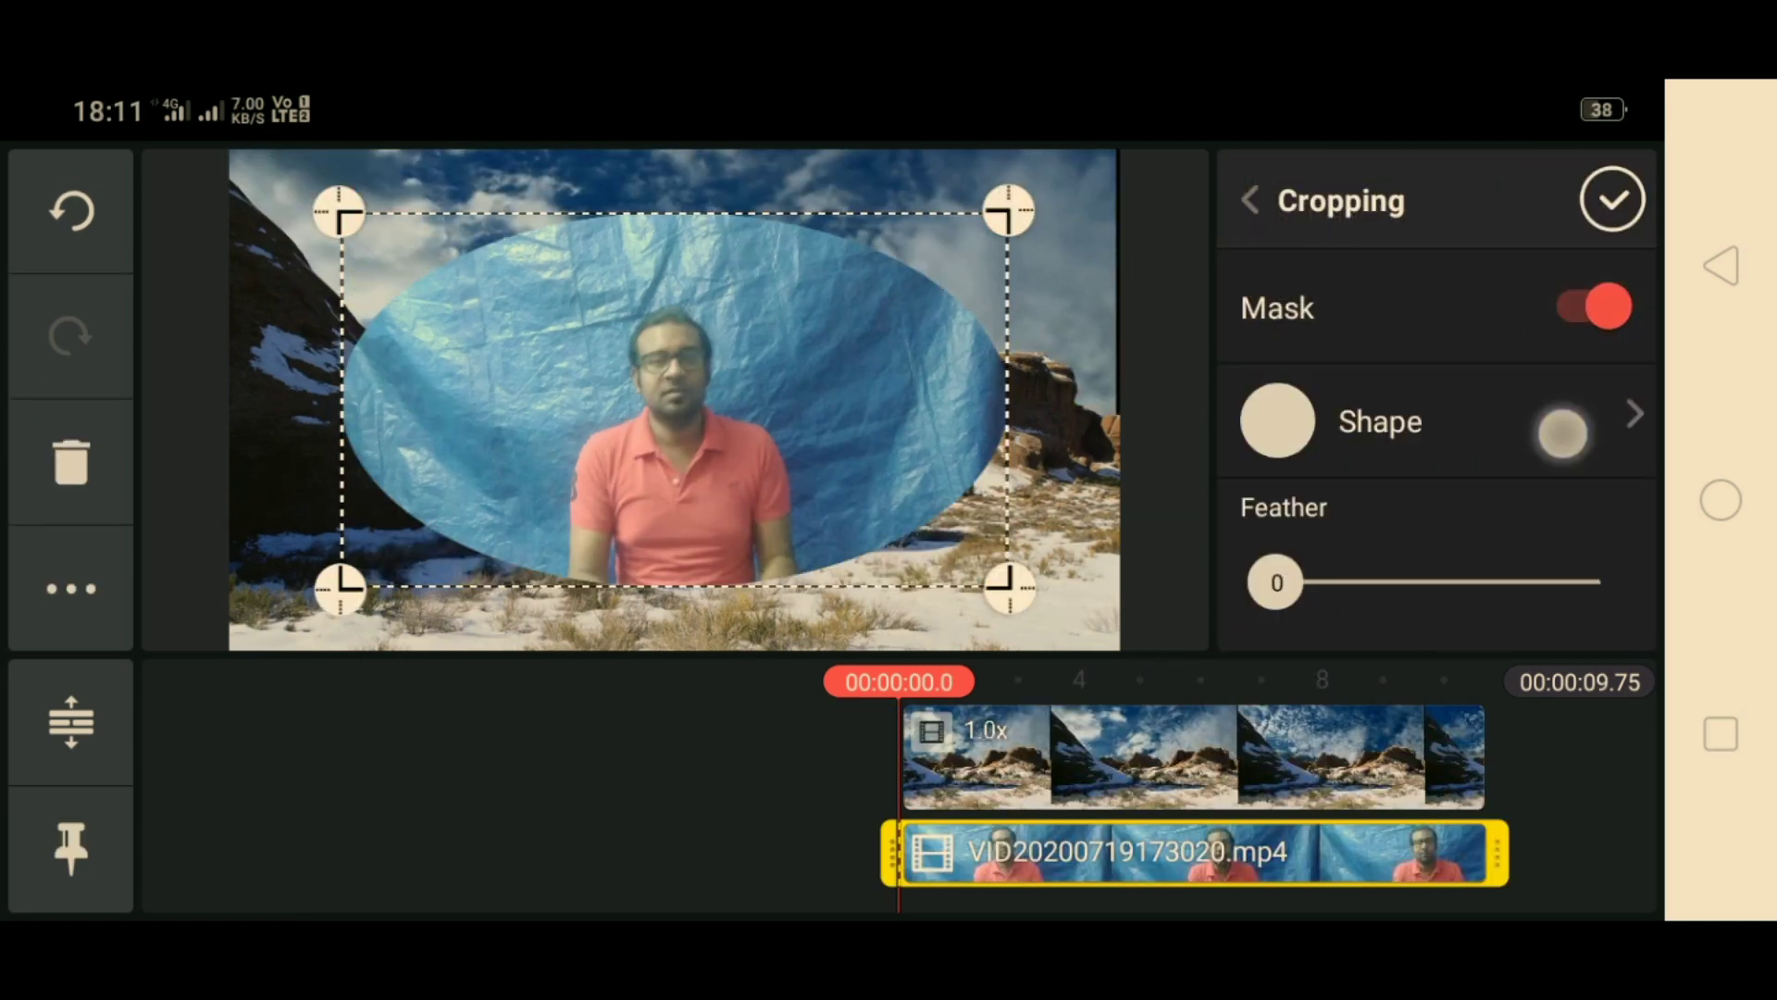
pyautogui.click(1584, 308)
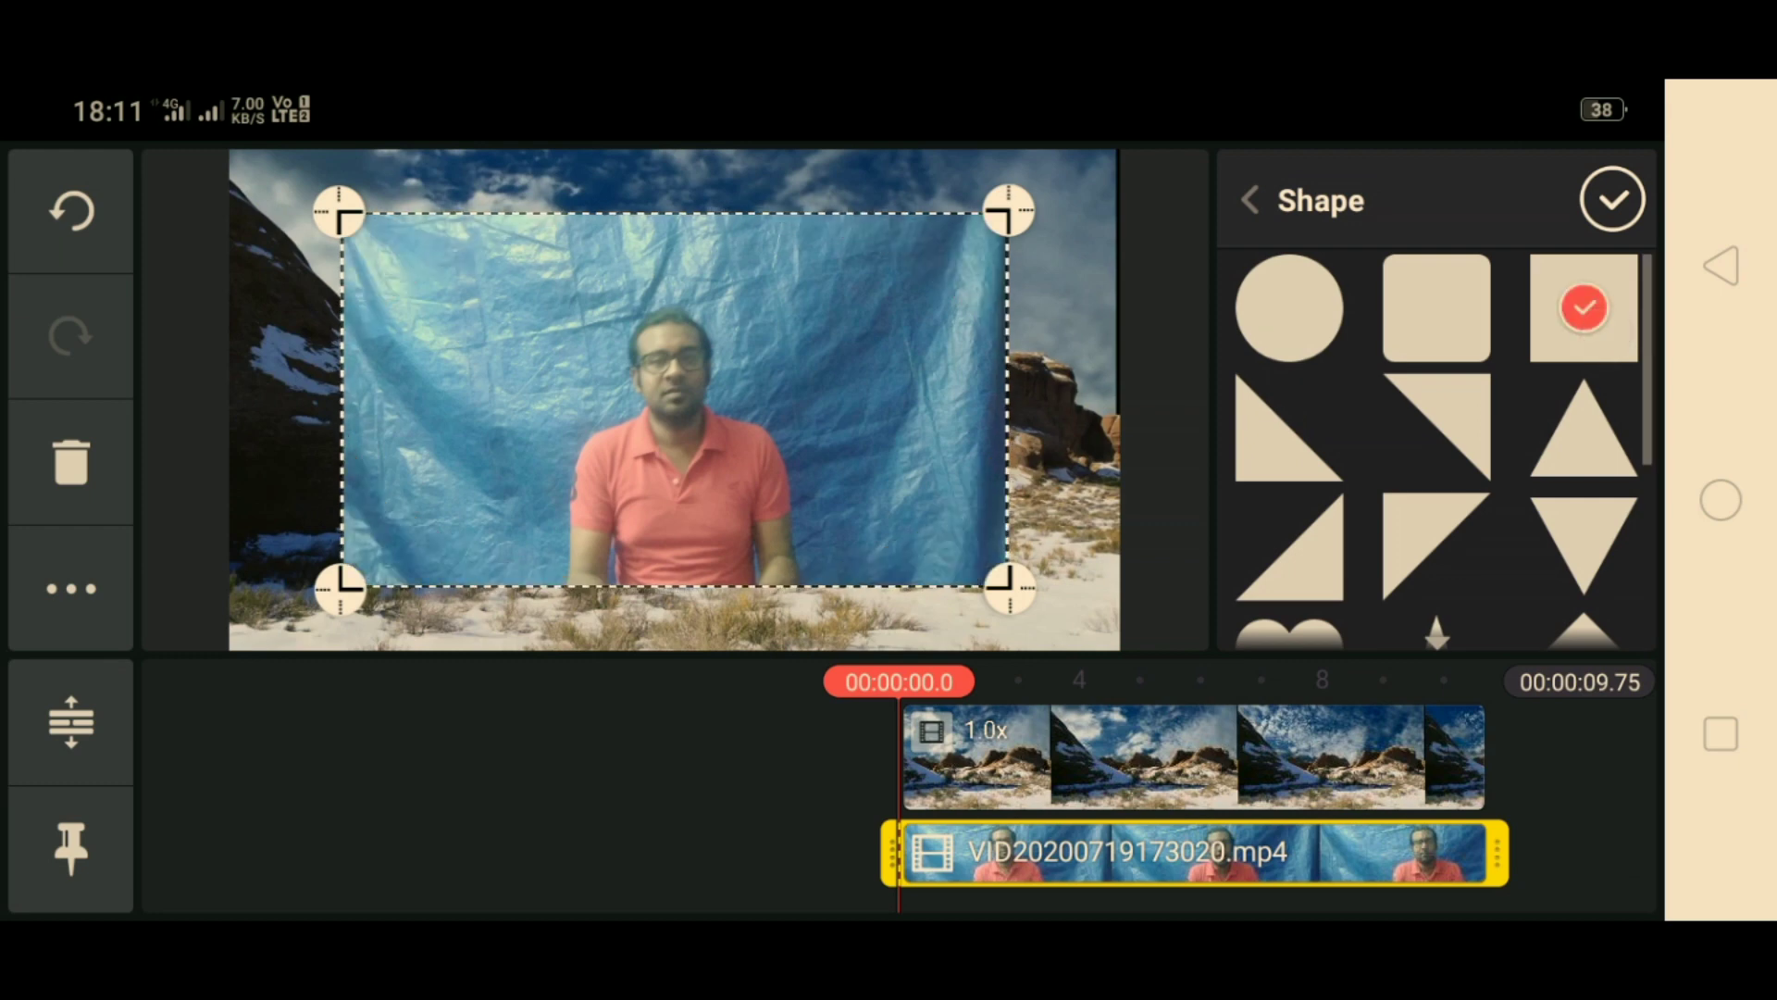
pyautogui.moveTo(1008, 589); pyautogui.dragTo(909, 588)
pyautogui.moveTo(1396, 812)
pyautogui.mouseDown()
pyautogui.moveTo(1167, 844)
pyautogui.moveTo(1081, 817)
pyautogui.moveTo(1396, 816)
pyautogui.mouseUp()
# Pull the crop's left, right and top edges inward around the man
pyautogui.click(336, 587)
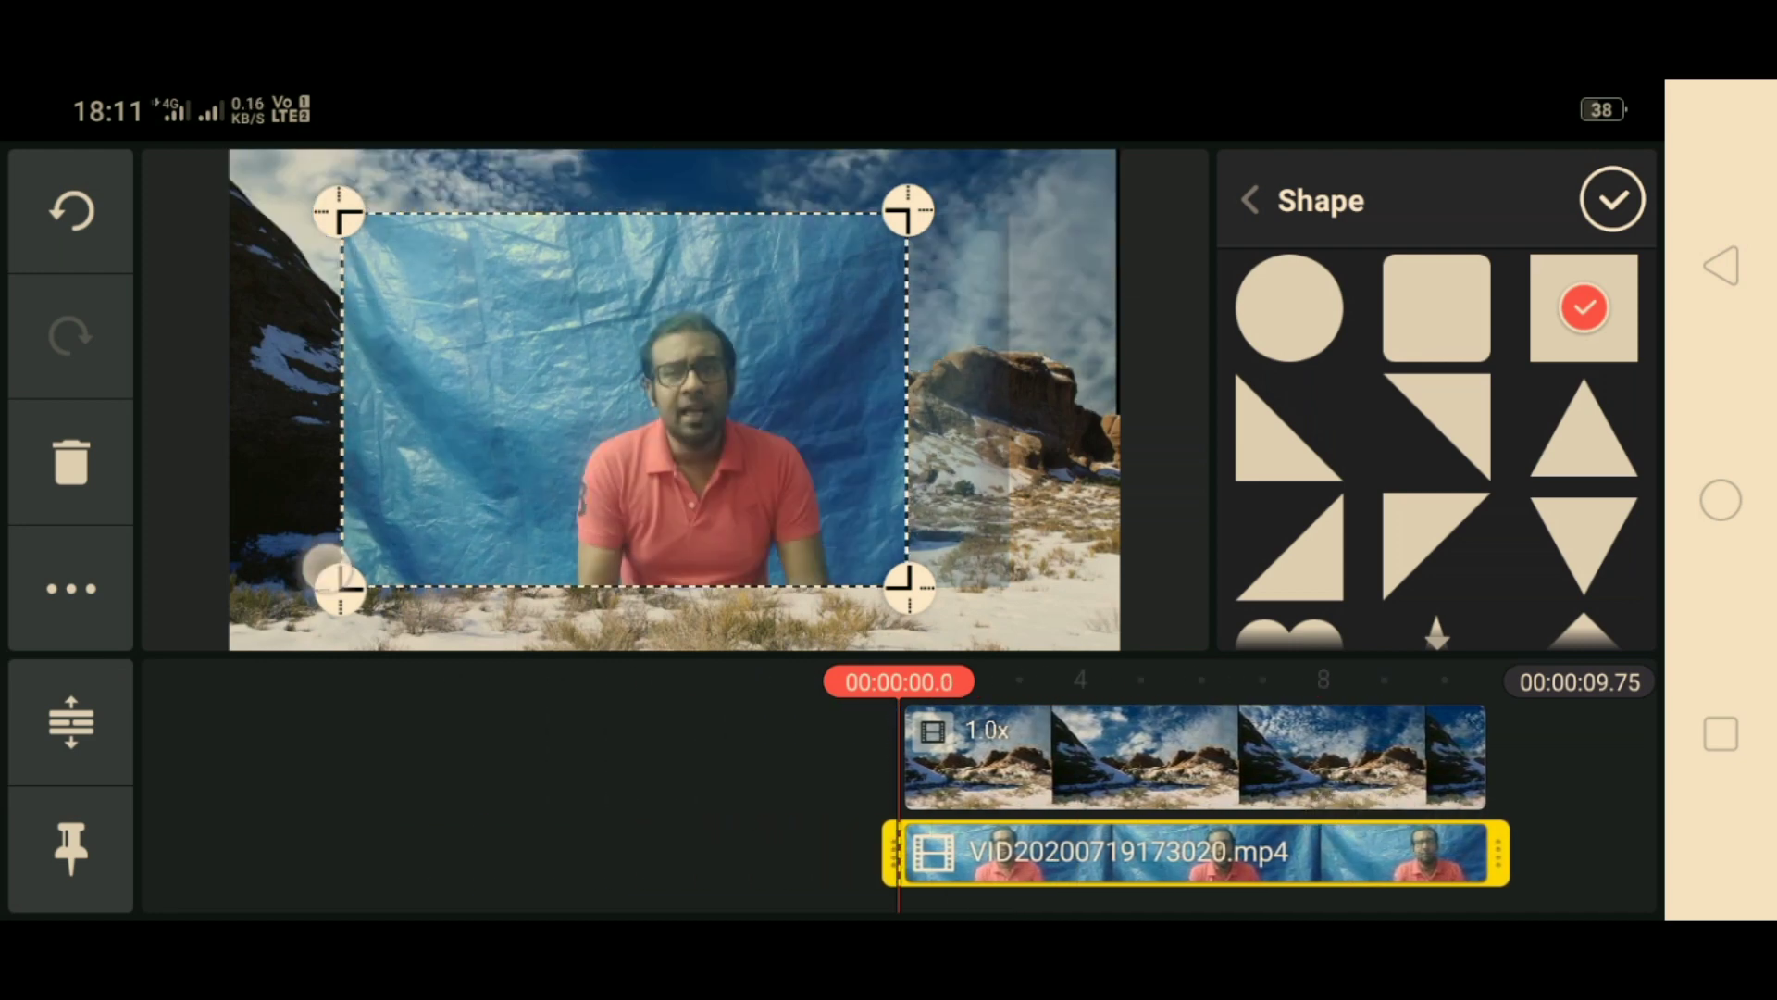
pyautogui.moveTo(340, 403); pyautogui.dragTo(493, 402)
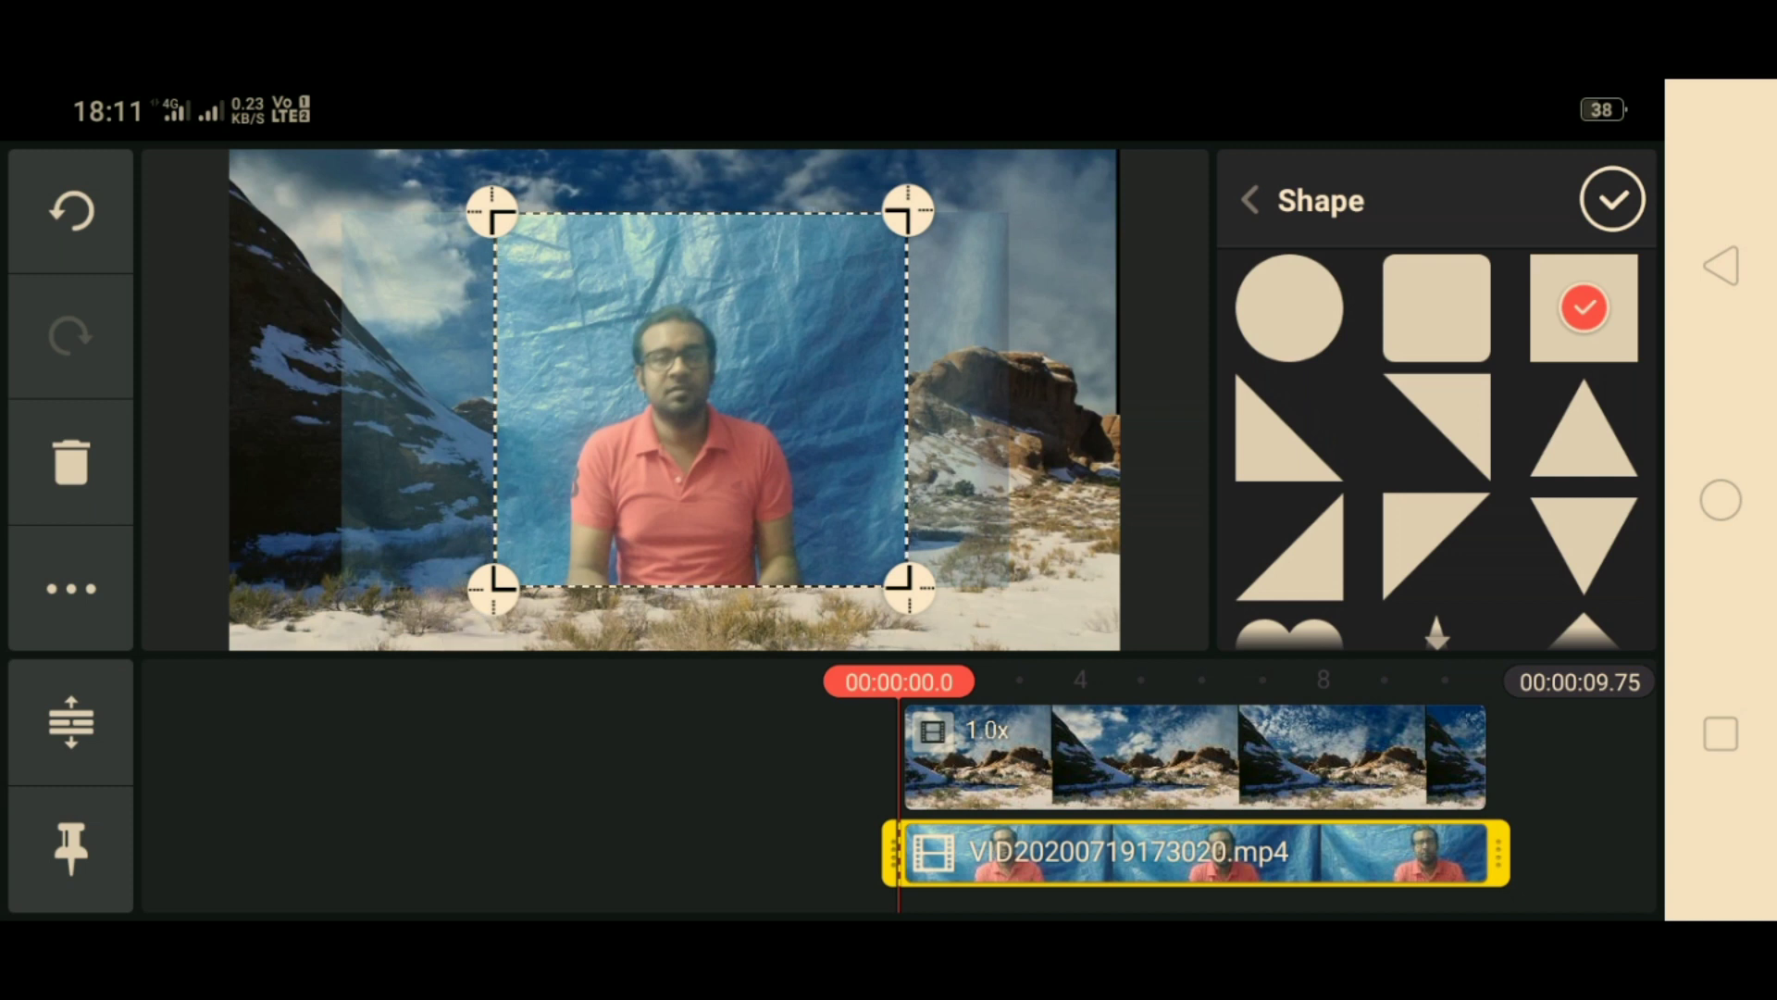
pyautogui.moveTo(498, 591); pyautogui.dragTo(534, 594)
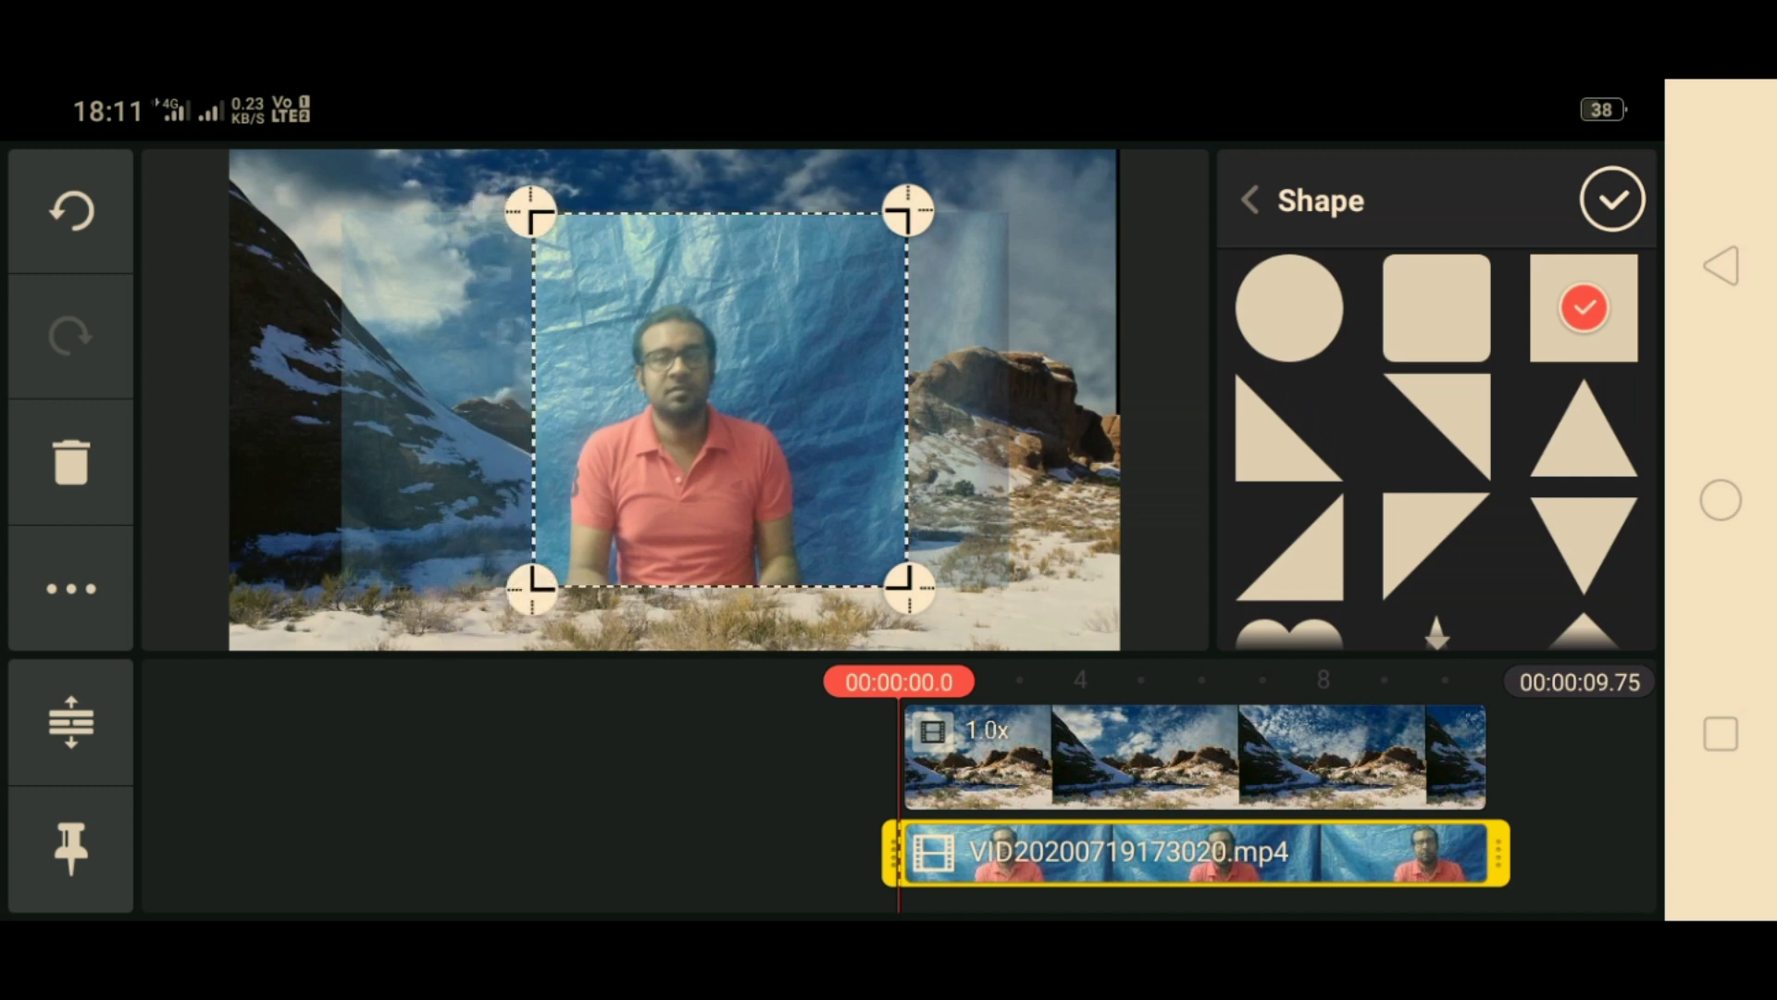
pyautogui.moveTo(910, 590); pyautogui.dragTo(839, 590)
pyautogui.moveTo(840, 214); pyautogui.dragTo(836, 292)
pyautogui.click(1614, 200)
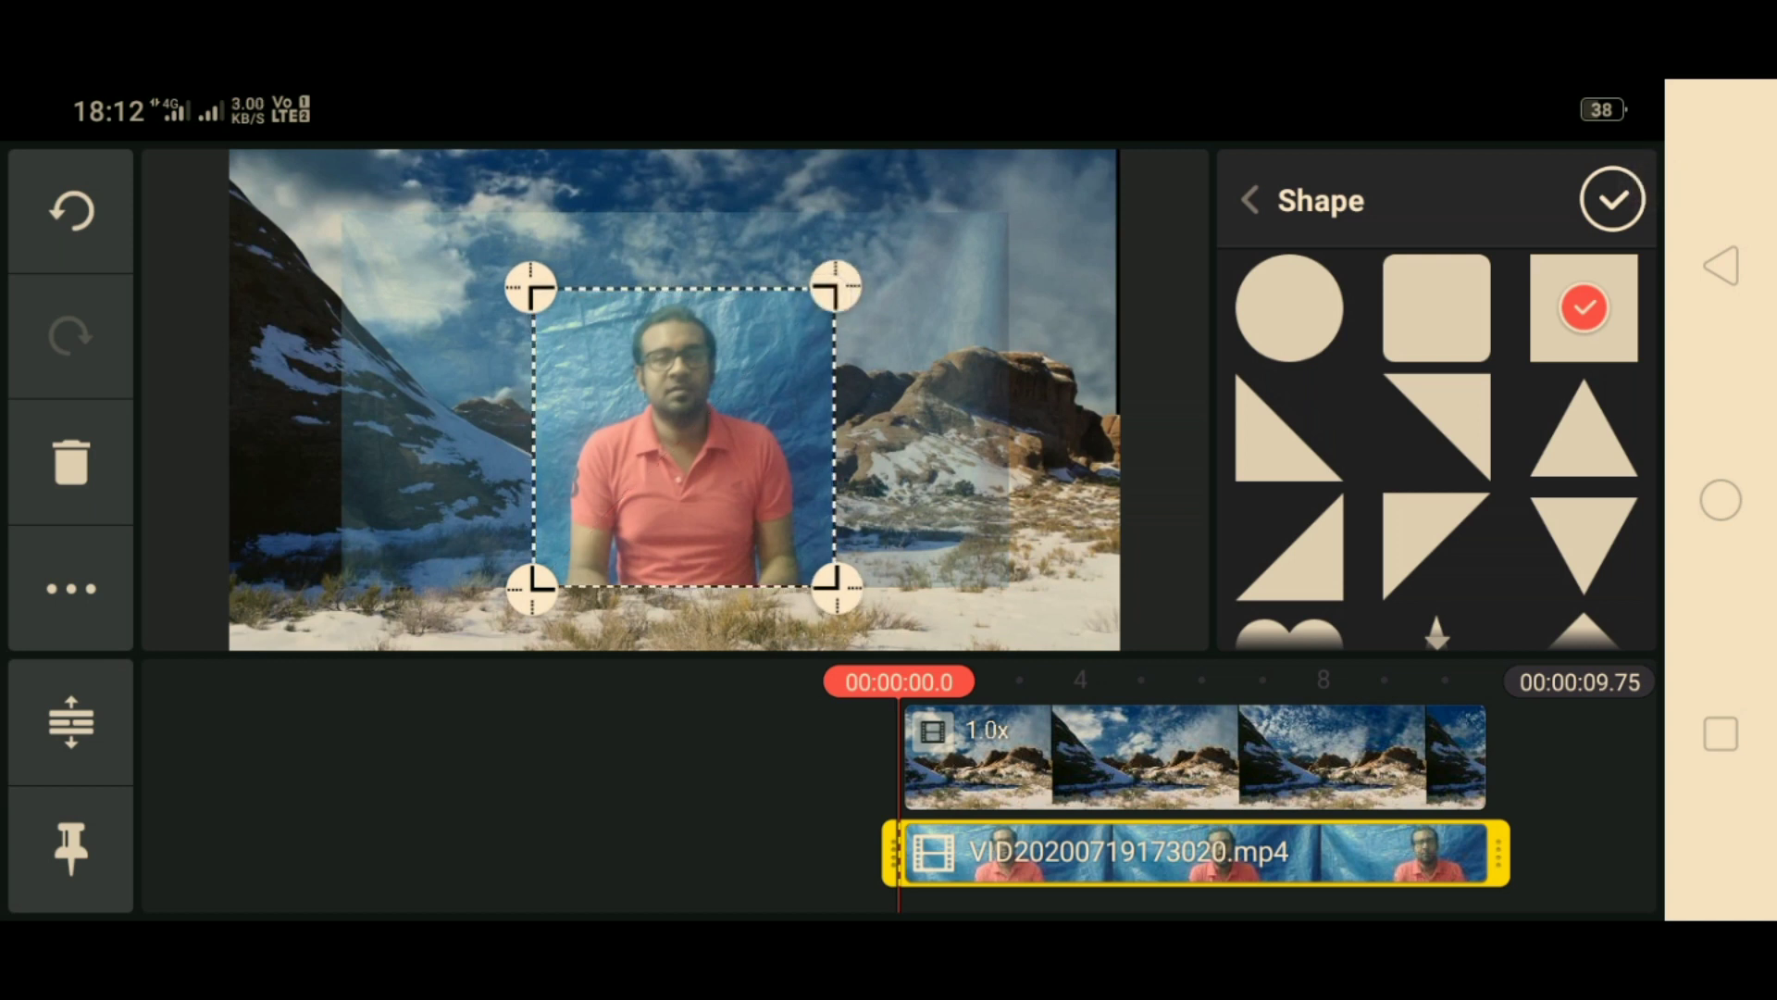
# Scale up the man's cropped overlay and shift it toward the frame's left side
pyautogui.click(779, 442)
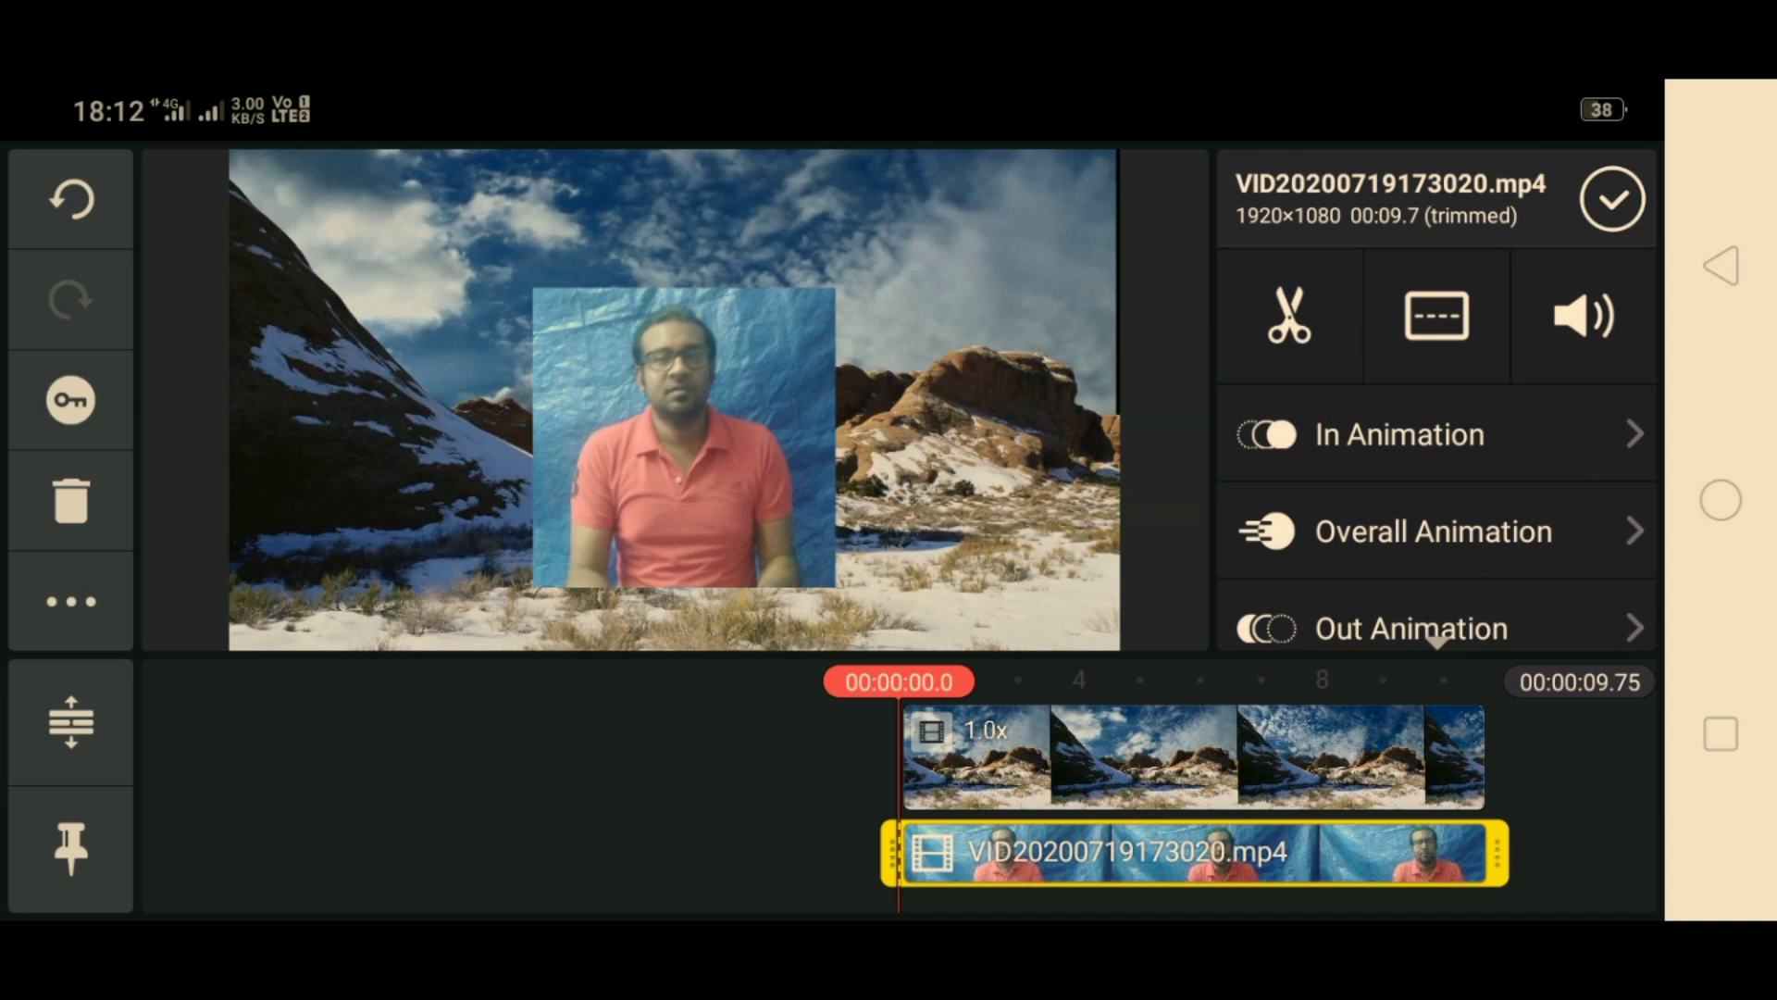
pyautogui.moveTo(833, 587); pyautogui.dragTo(930, 681)
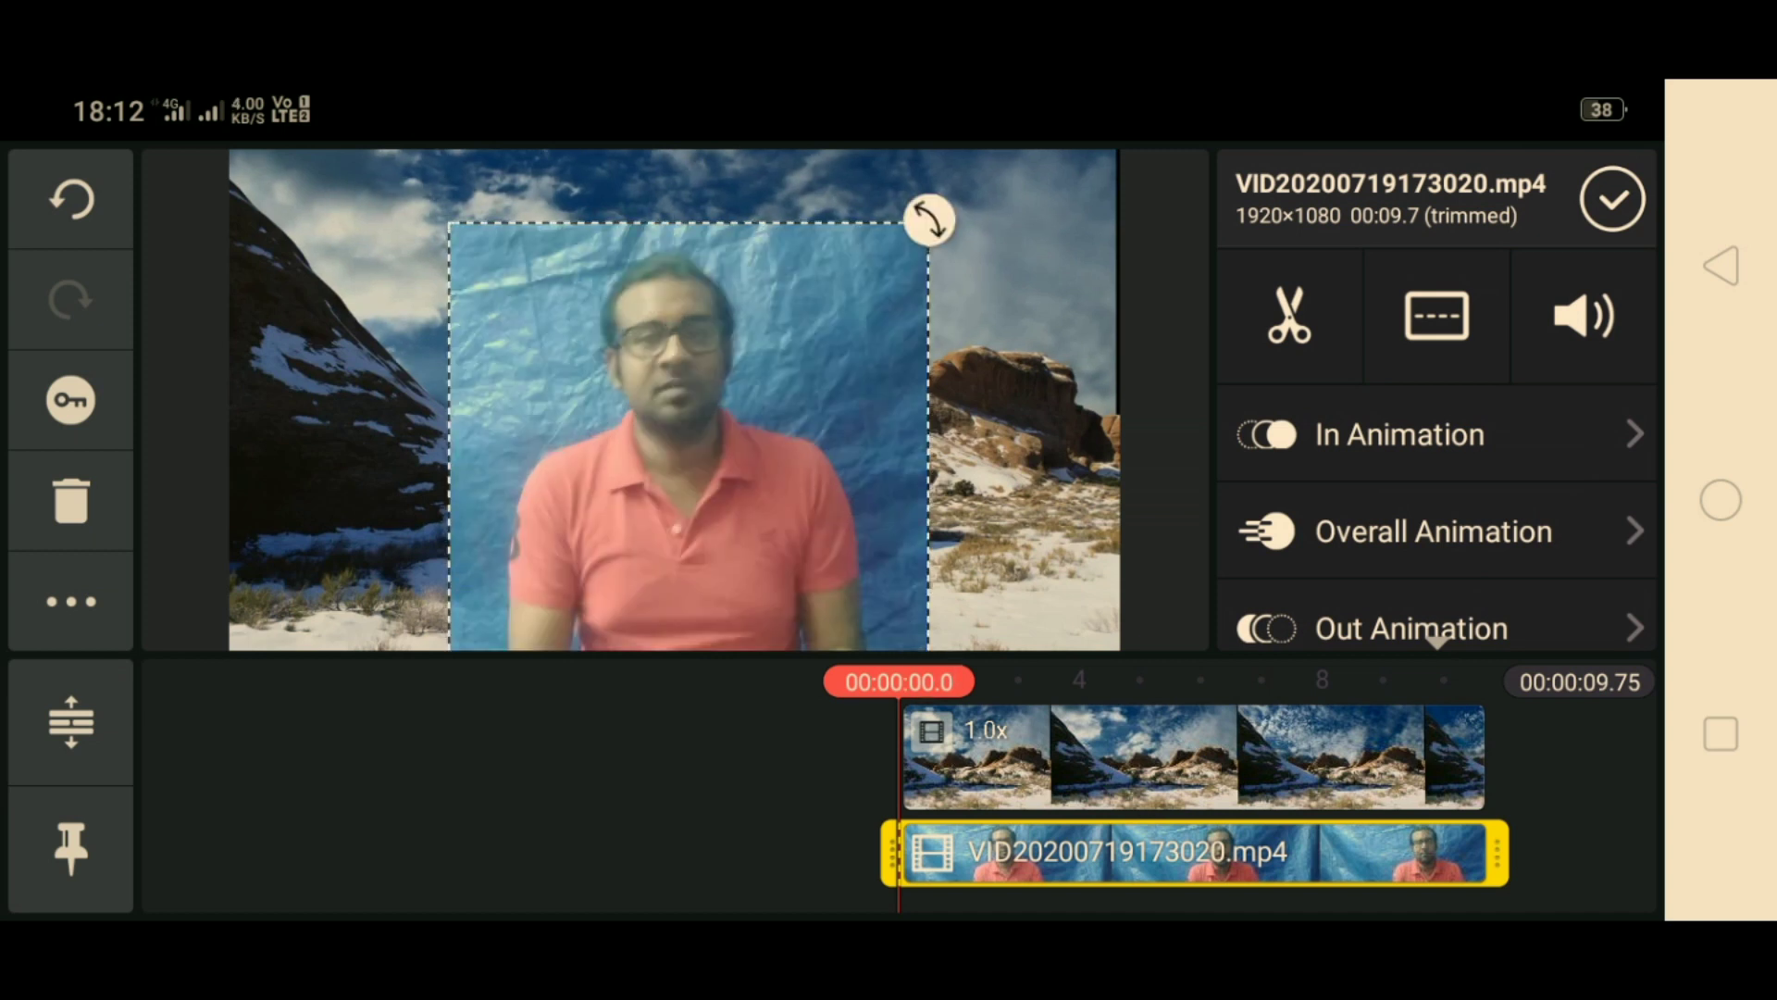
pyautogui.moveTo(528, 567); pyautogui.dragTo(317, 556)
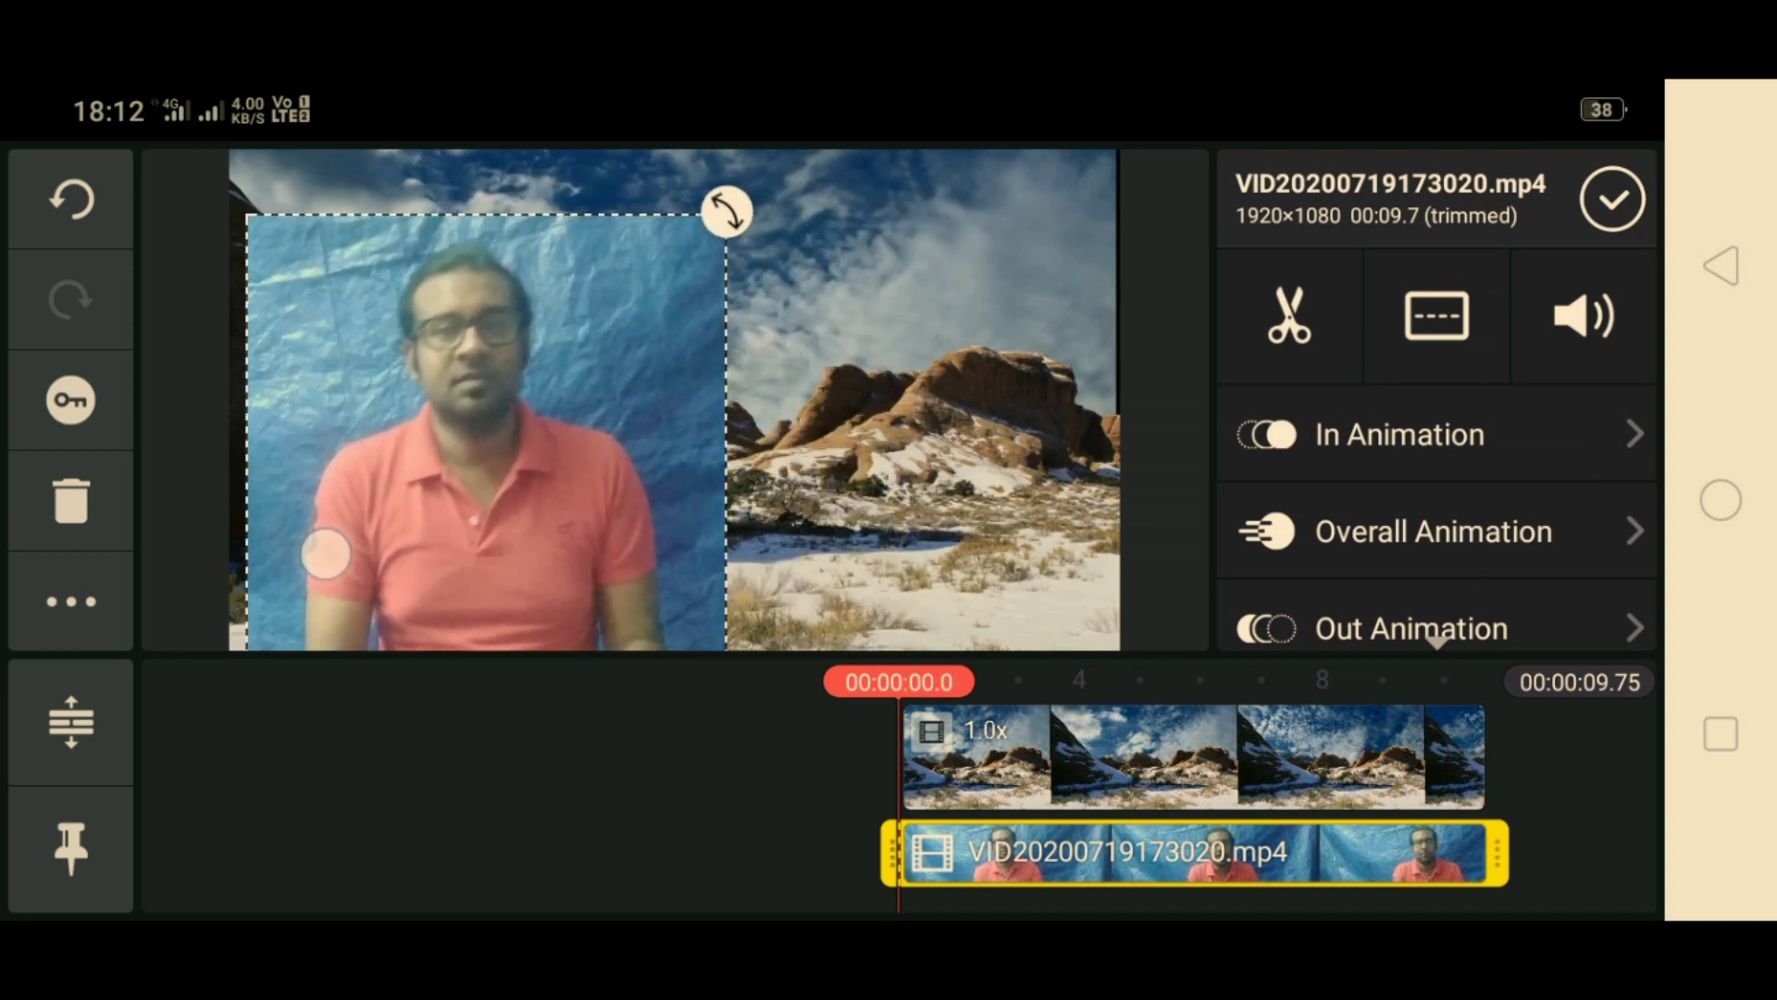
pyautogui.moveTo(1552, 542); pyautogui.dragTo(1551, 320)
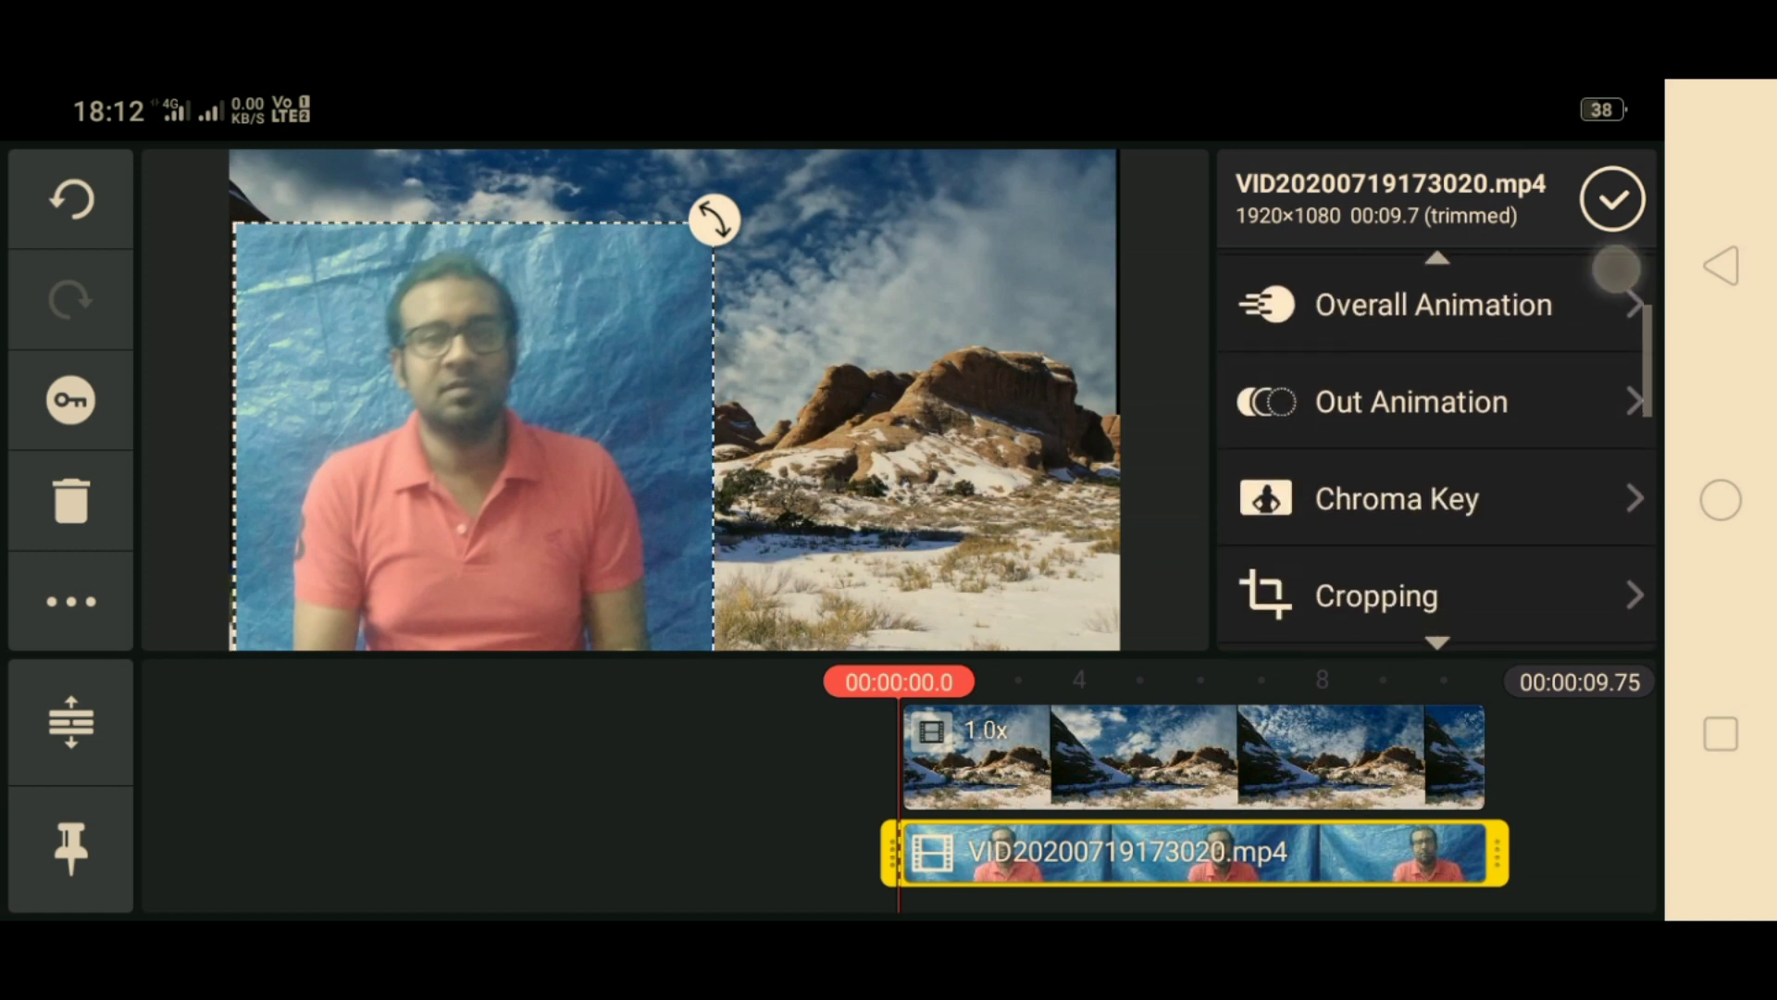
pyautogui.click(1545, 503)
# Enable chroma key with thresholds raised to 39% and about 55%
pyautogui.click(1583, 297)
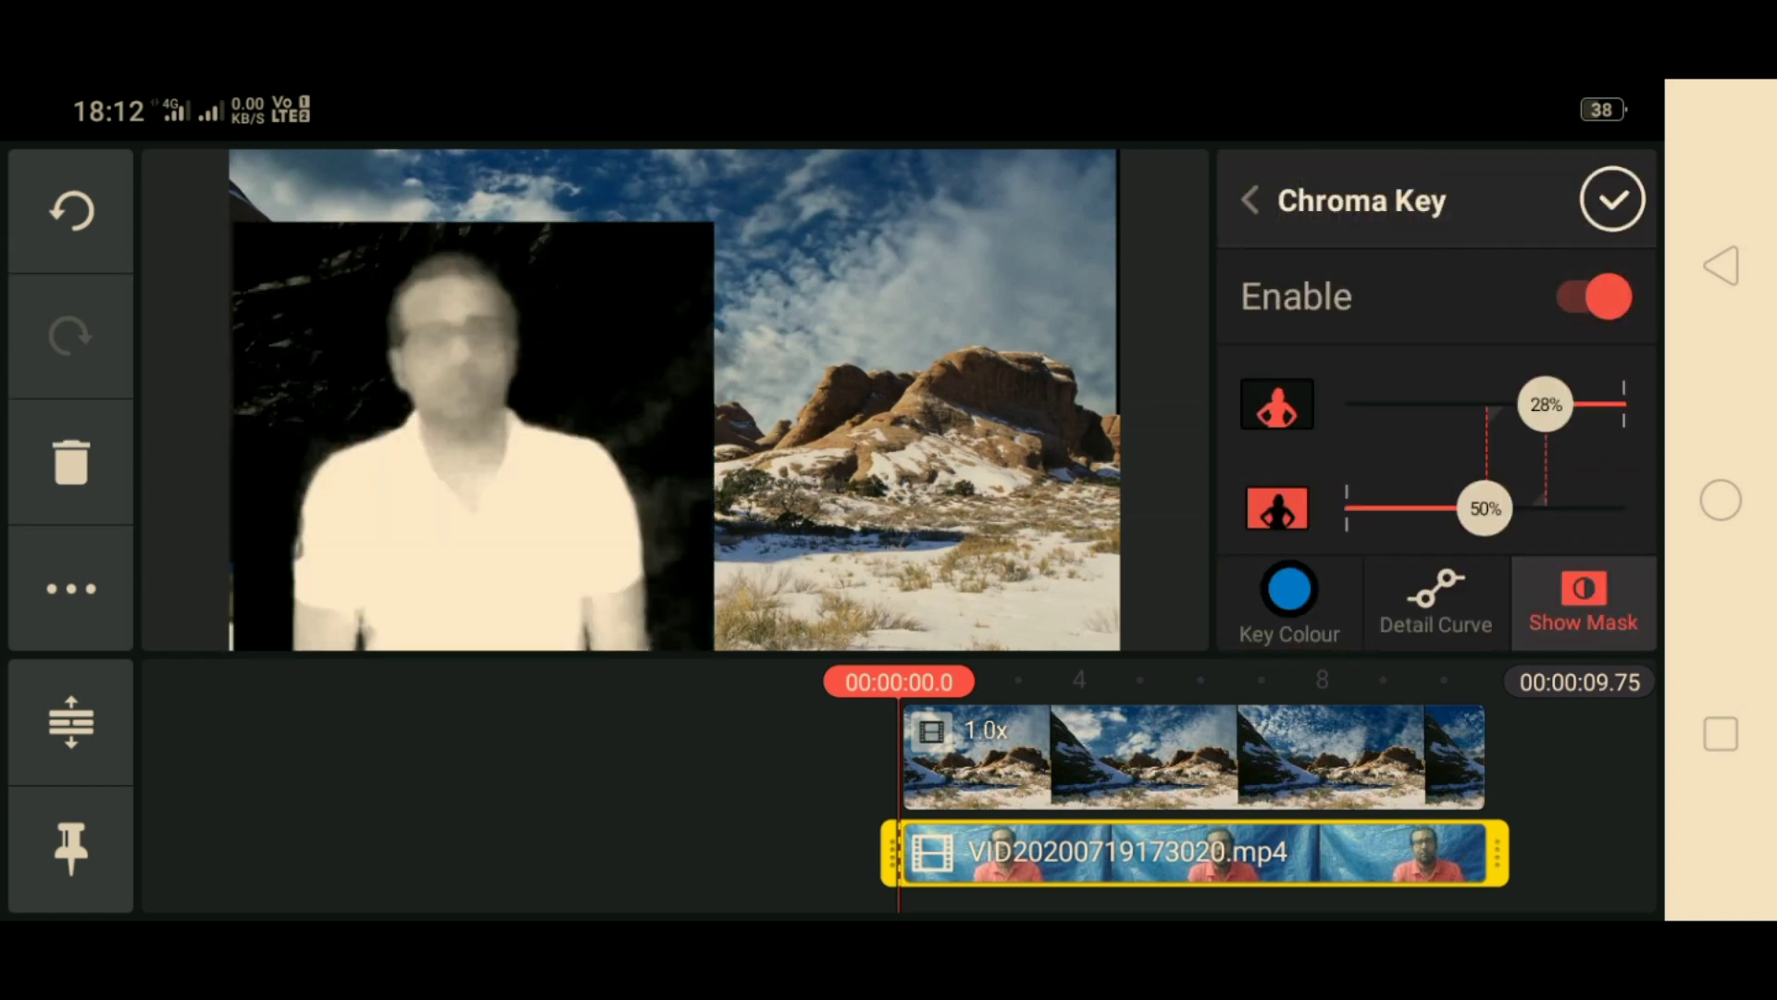
pyautogui.moveTo(1546, 405); pyautogui.dragTo(1516, 405)
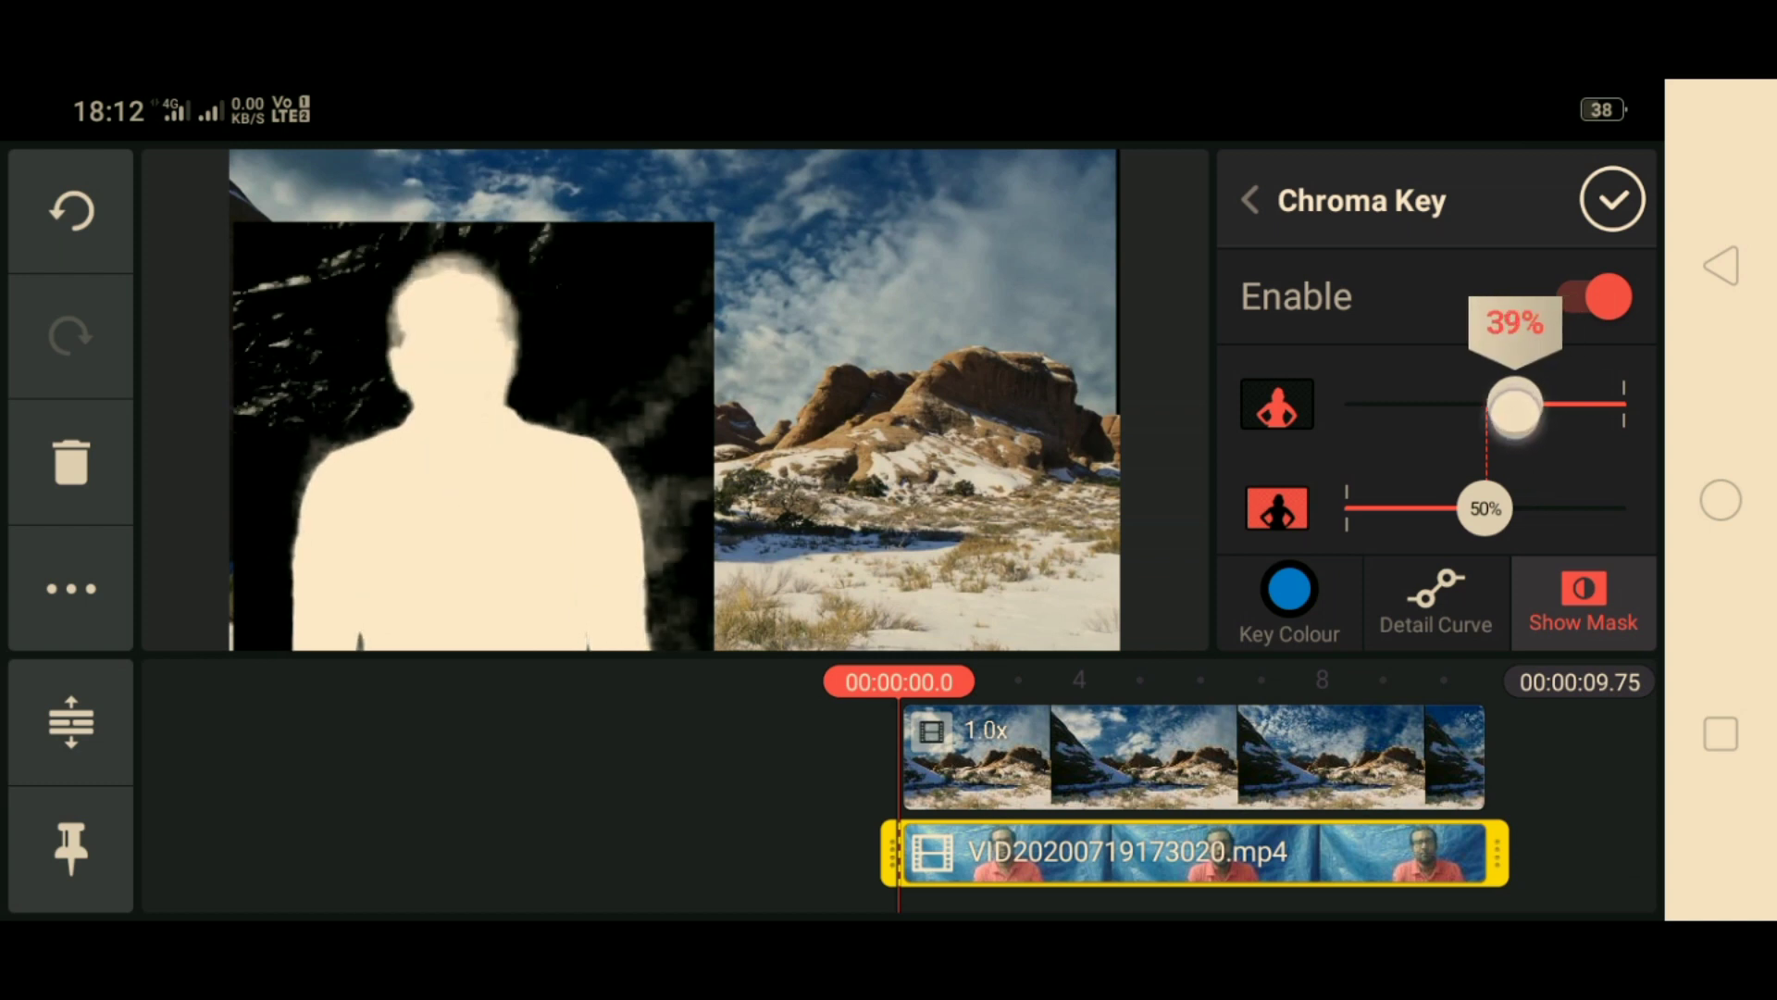
pyautogui.moveTo(1489, 516)
pyautogui.mouseDown()
pyautogui.moveTo(1527, 517)
pyautogui.moveTo(1499, 517)
pyautogui.mouseUp()
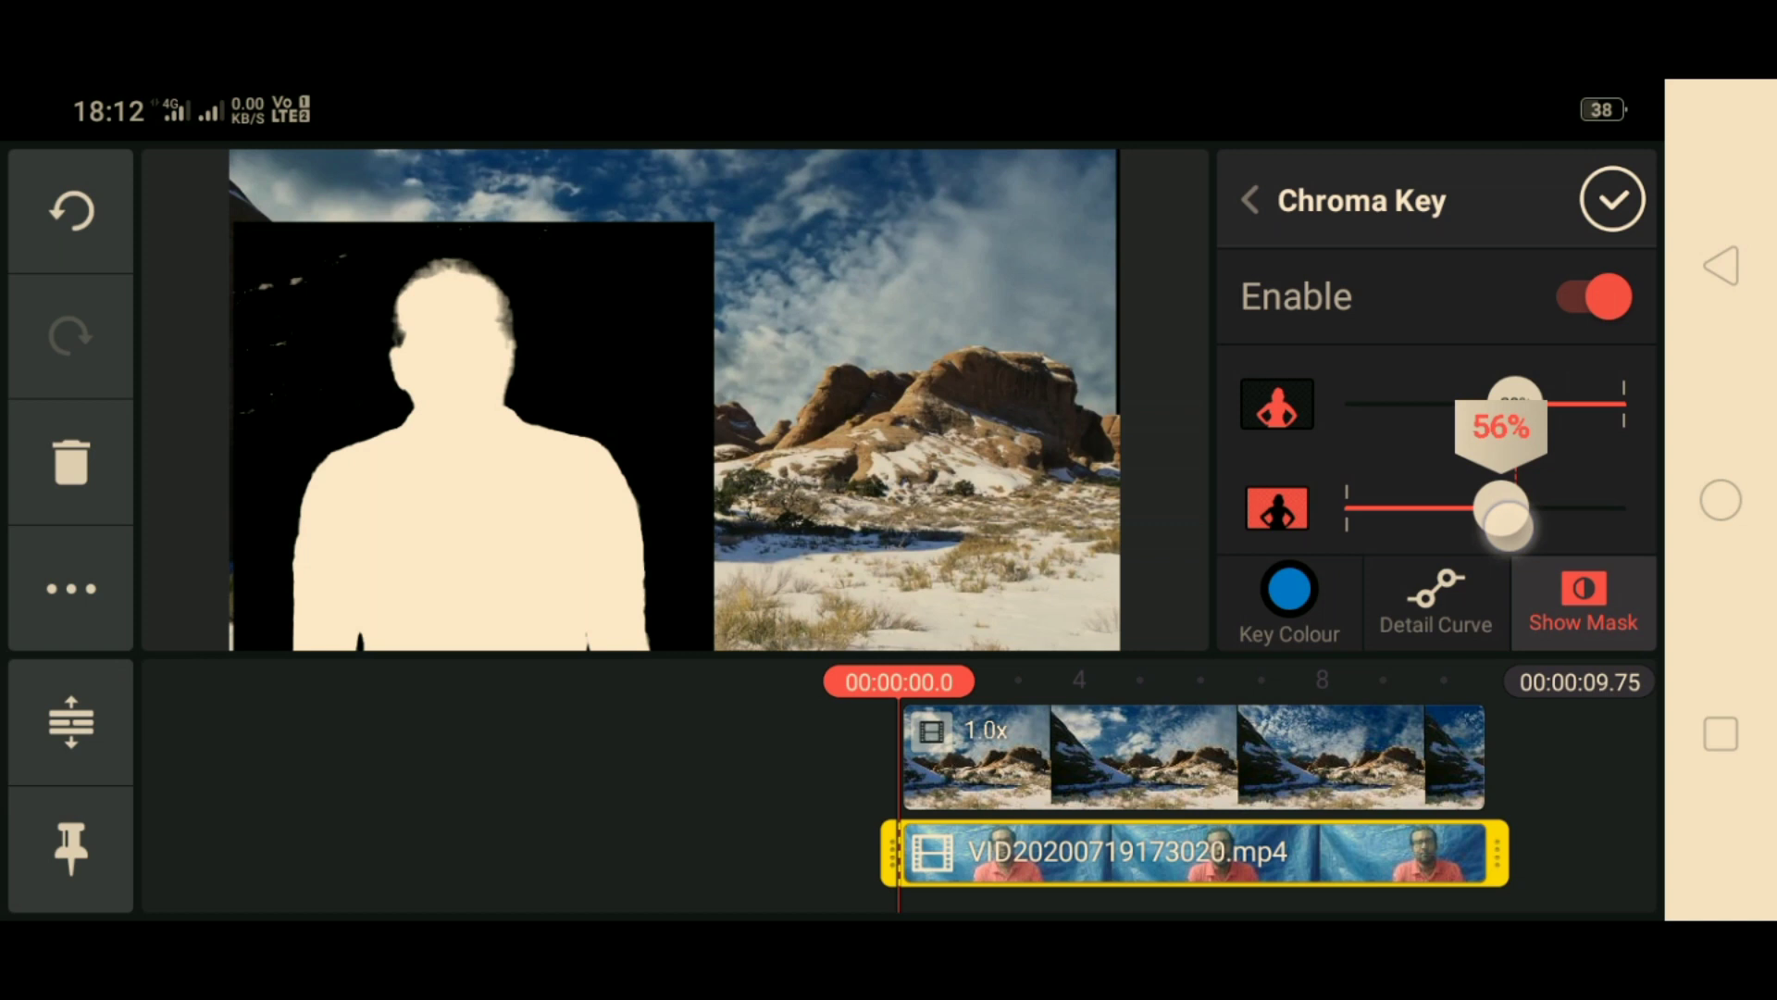
pyautogui.click(1289, 597)
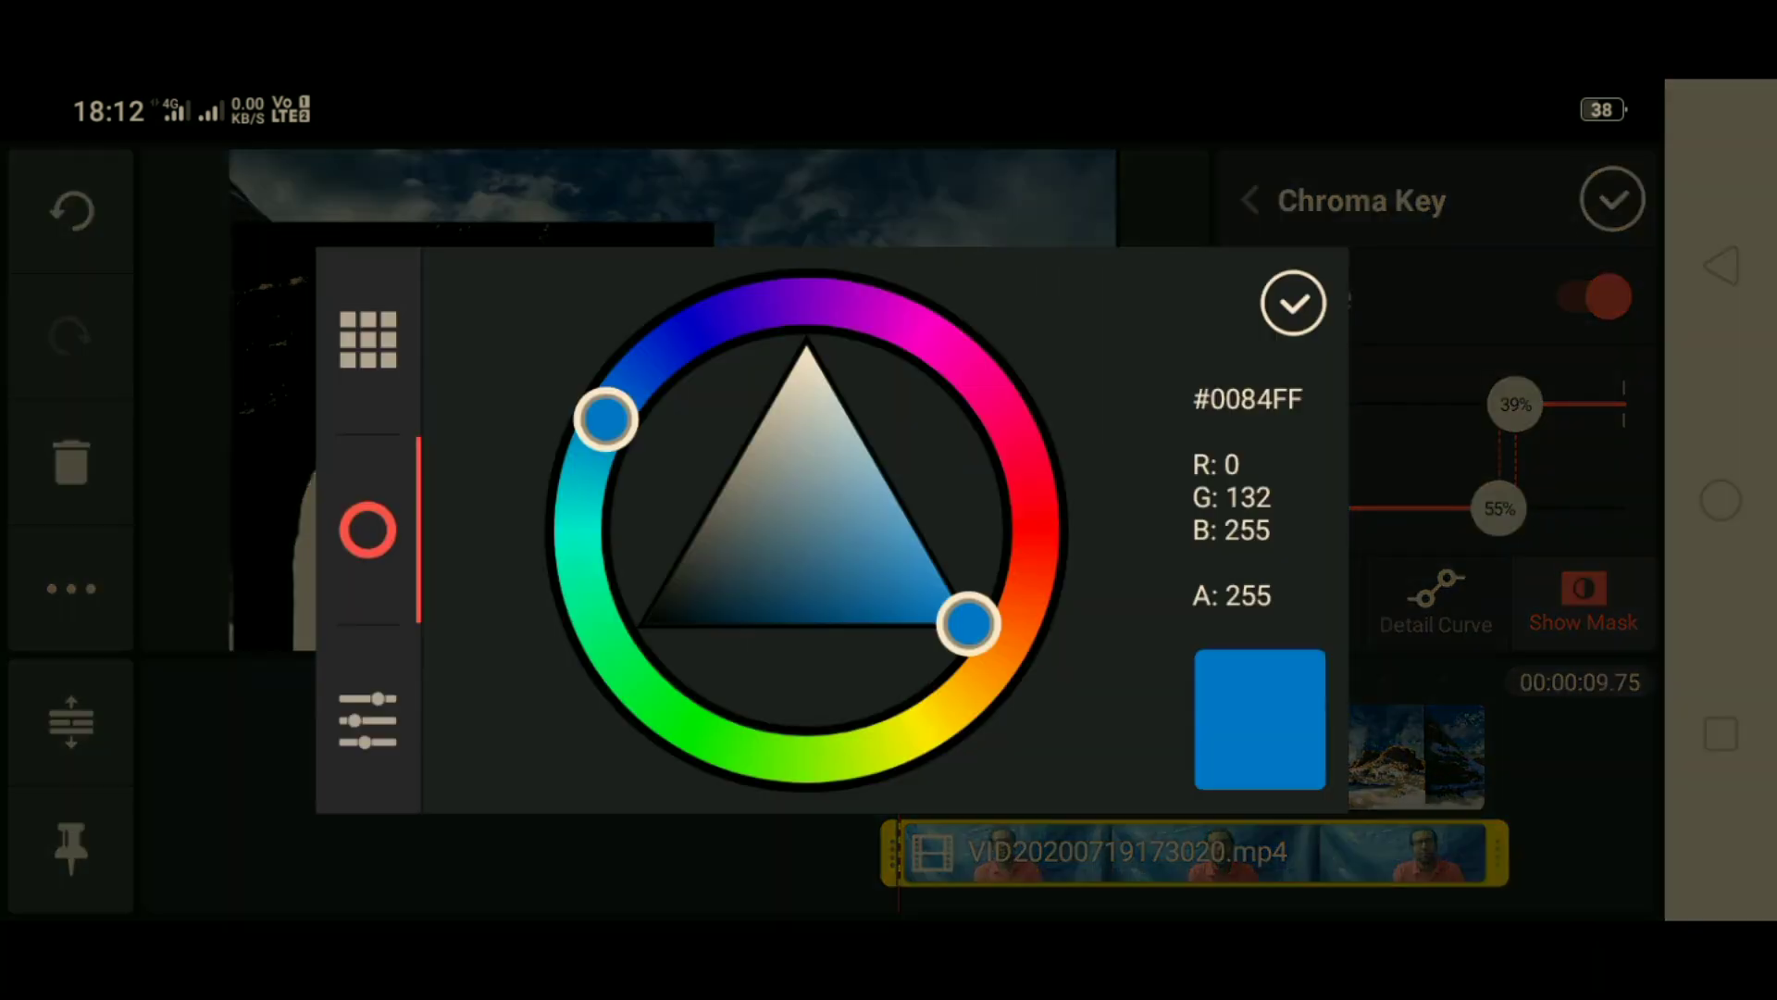
# Shift the key colour to a deeper blue and settle the second threshold at 48%
pyautogui.moveTo(604, 420)
pyautogui.mouseDown()
pyautogui.moveTo(583, 493)
pyautogui.moveTo(593, 462)
pyautogui.mouseUp()
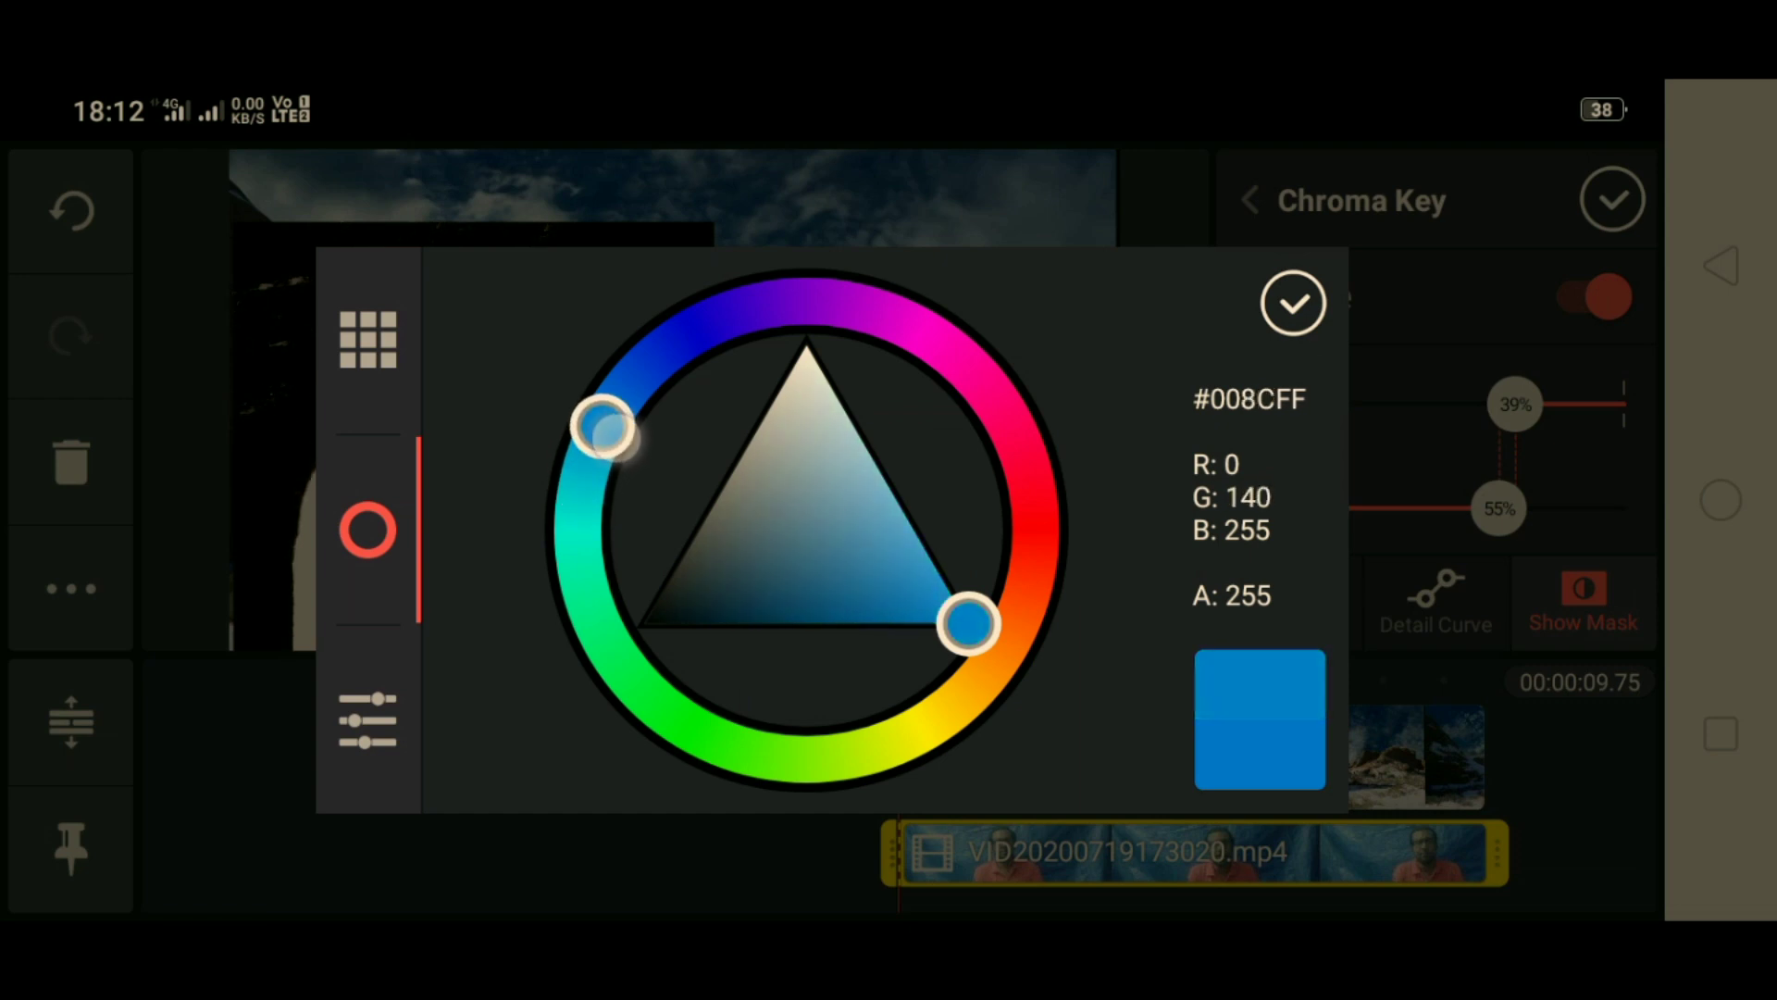
pyautogui.click(1293, 303)
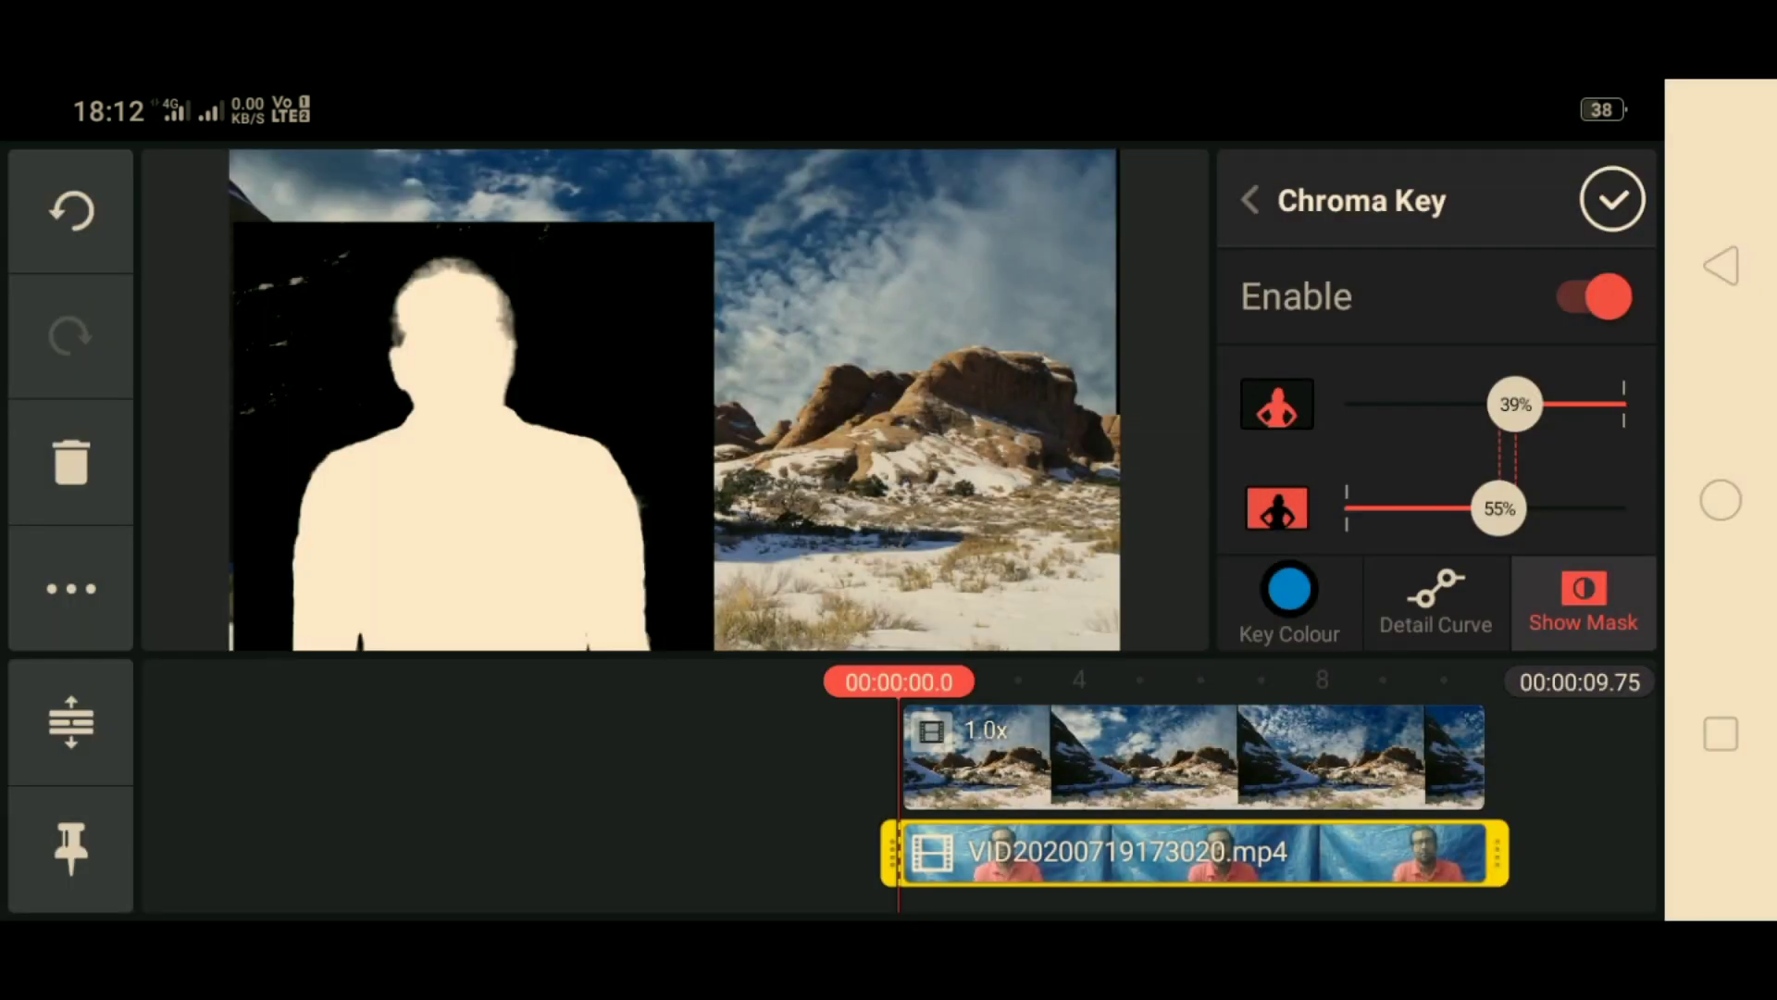
pyautogui.moveTo(1499, 508); pyautogui.dragTo(1476, 508)
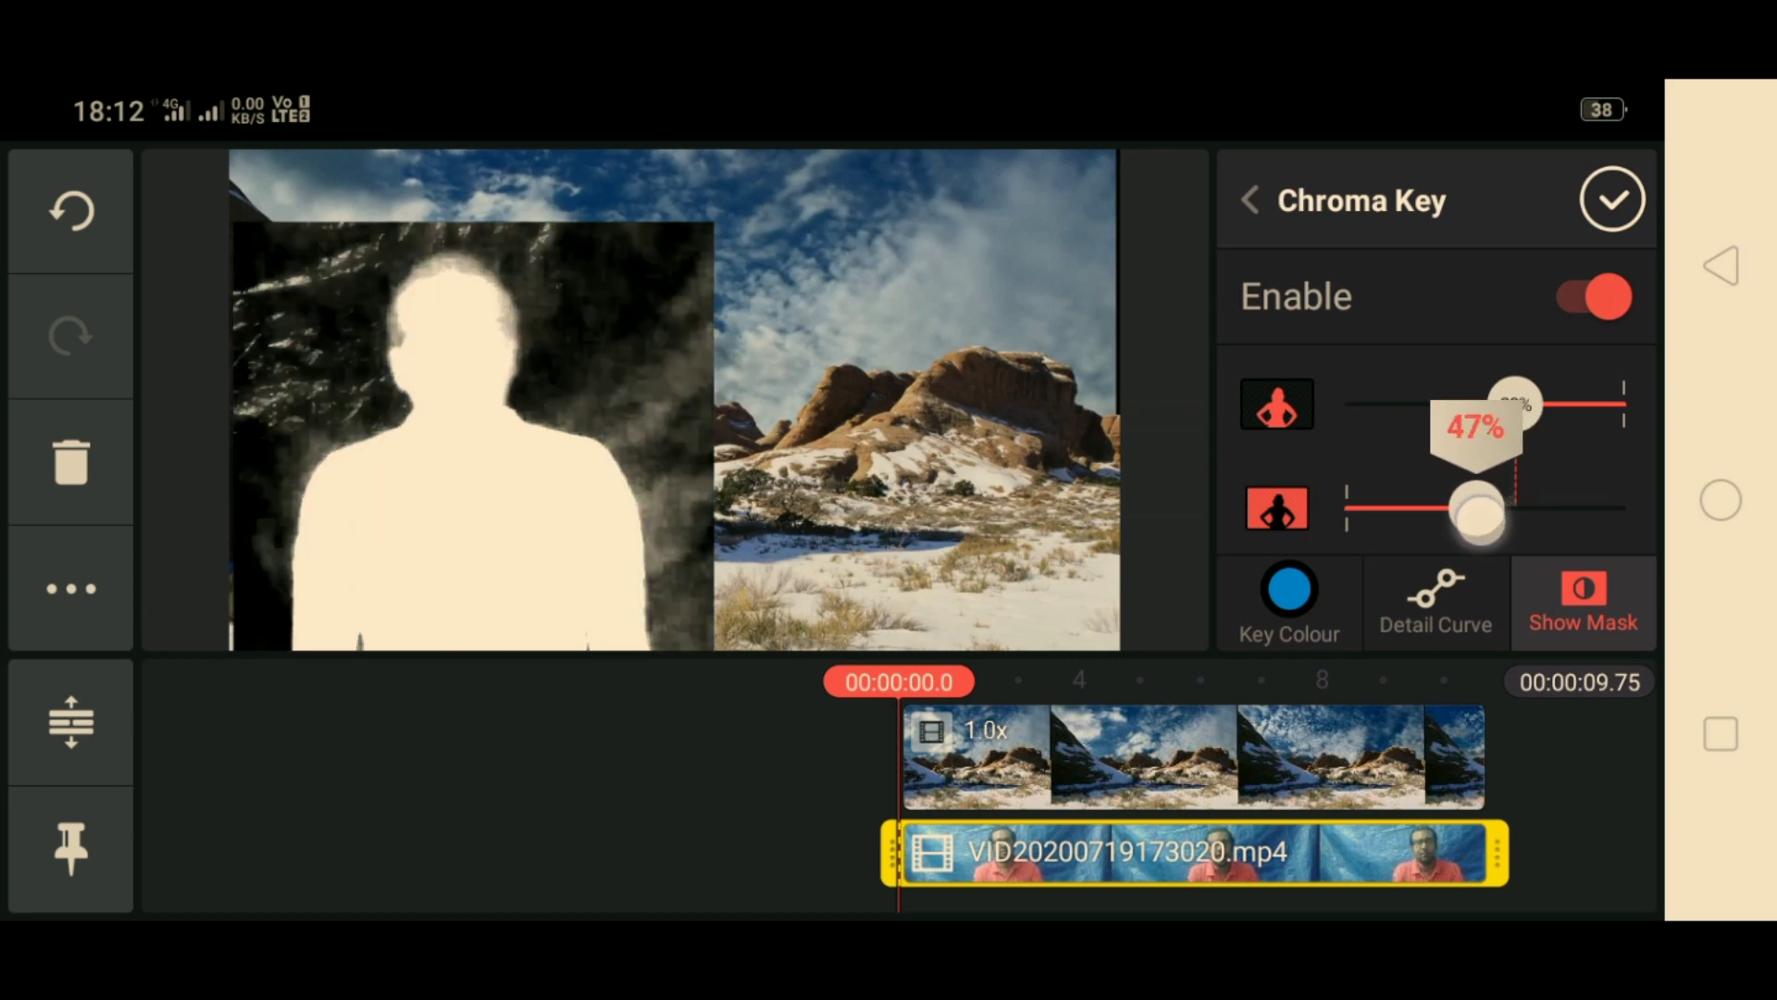
pyautogui.moveTo(1513, 406)
pyautogui.mouseDown()
pyautogui.moveTo(1493, 406)
pyautogui.moveTo(1516, 406)
pyautogui.mouseUp()
pyautogui.click(1612, 200)
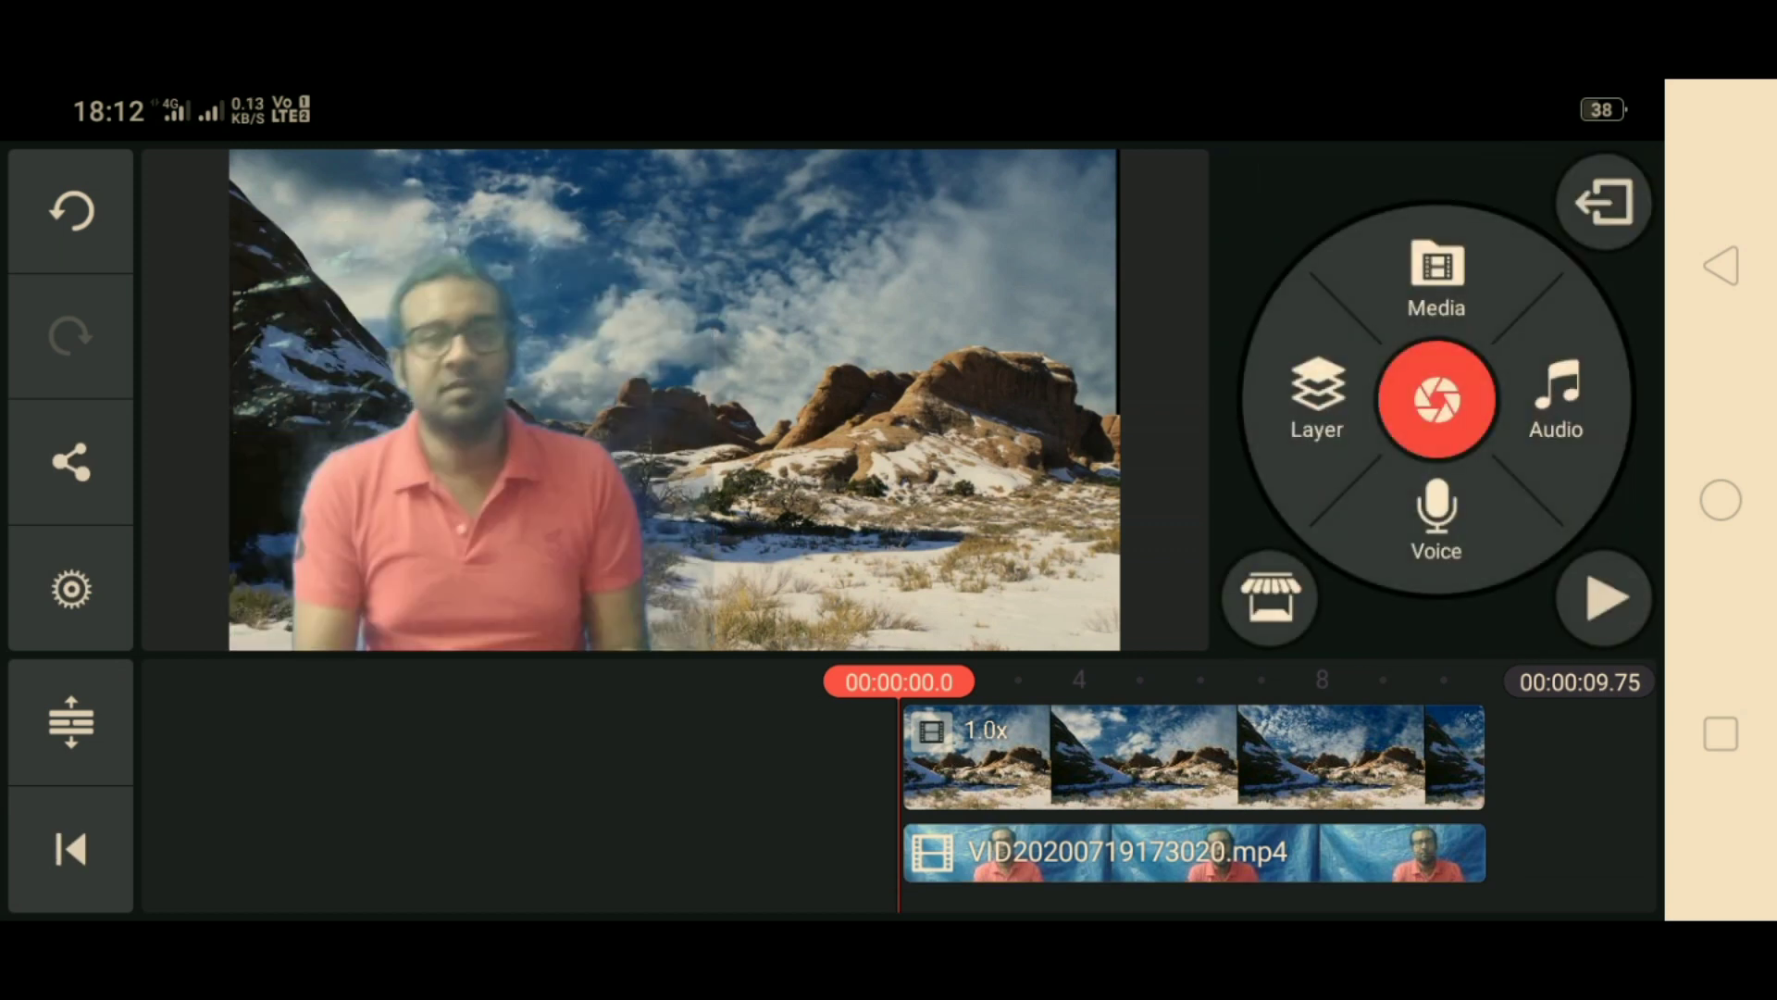
# Set the man's crop feather to the maximum of 48
pyautogui.click(1608, 599)
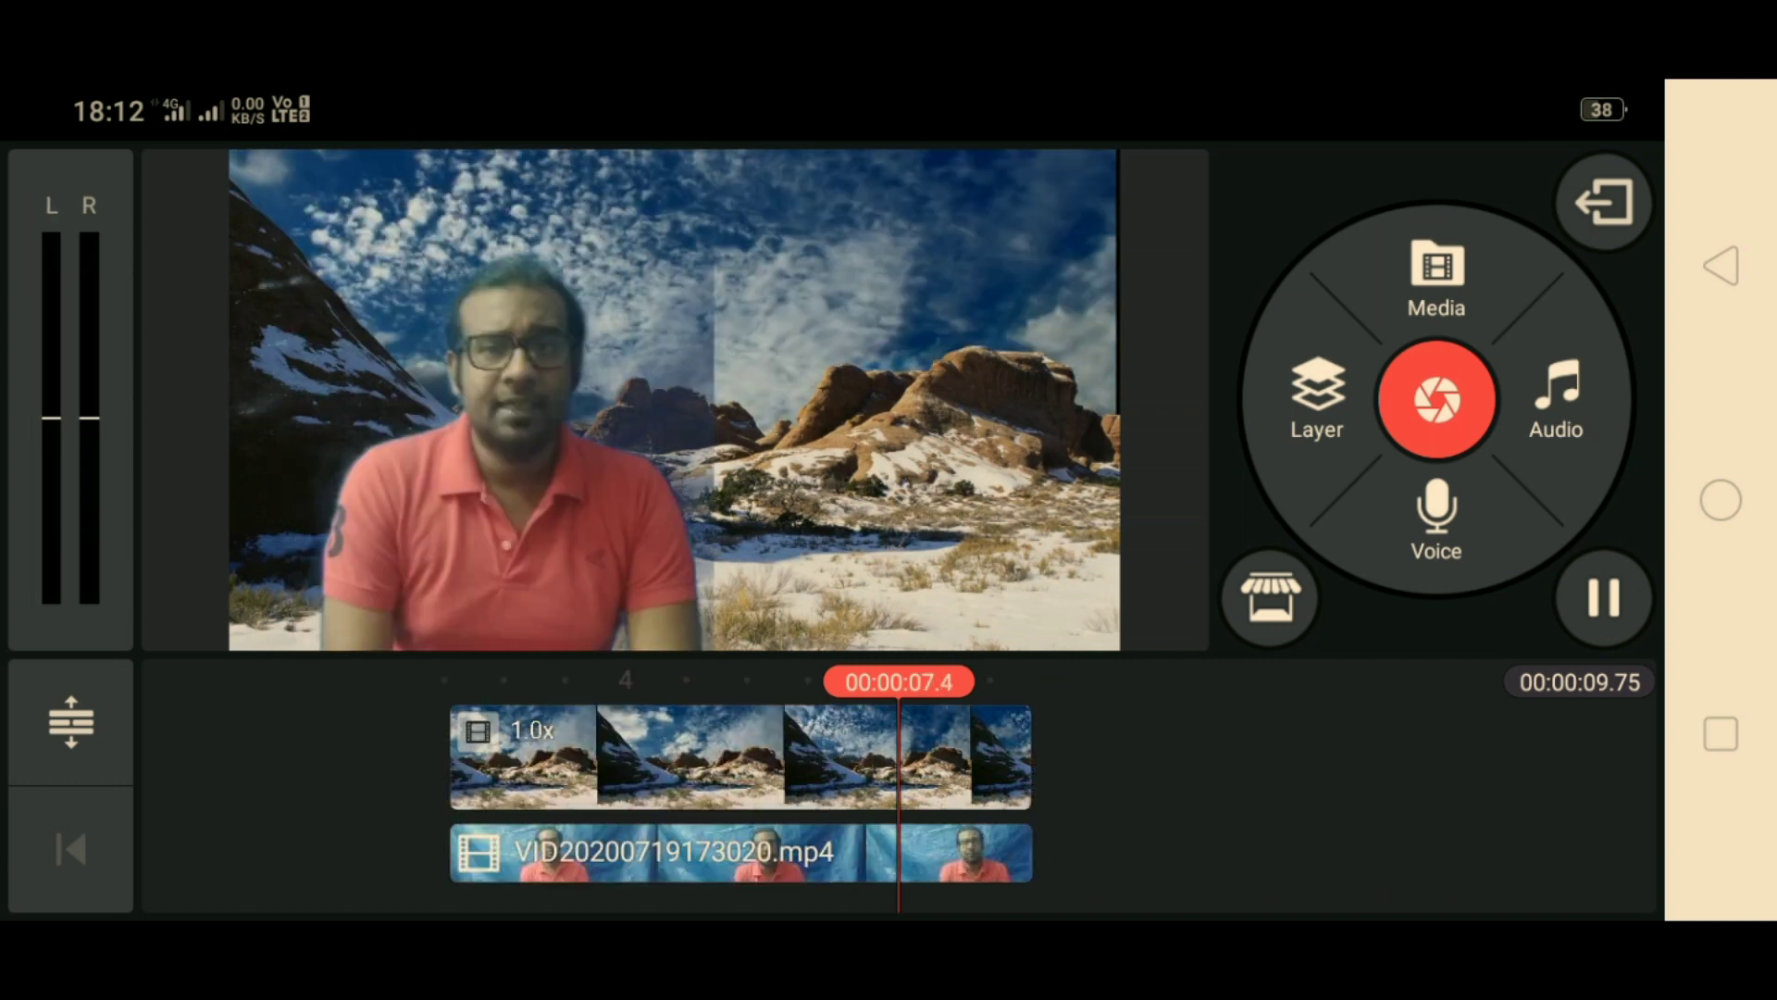
pyautogui.click(666, 851)
pyautogui.moveTo(1580, 409); pyautogui.dragTo(1580, 250)
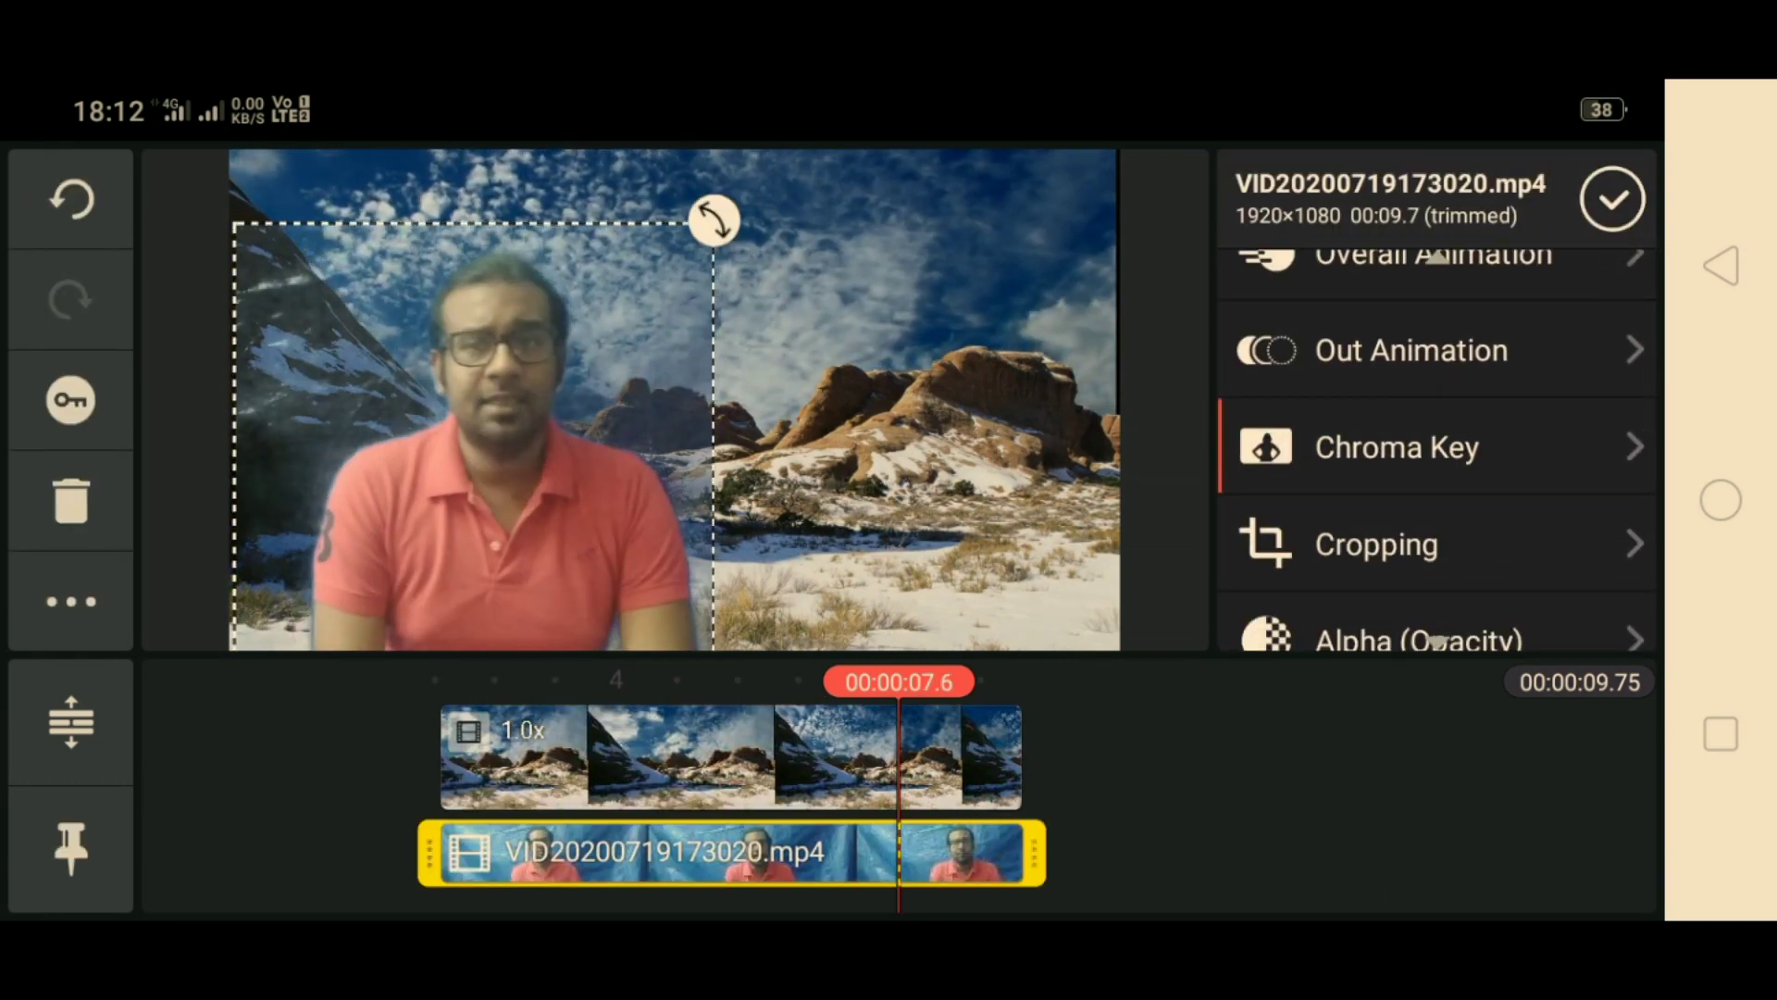
pyautogui.click(1507, 528)
pyautogui.moveTo(1276, 583); pyautogui.dragTo(1624, 584)
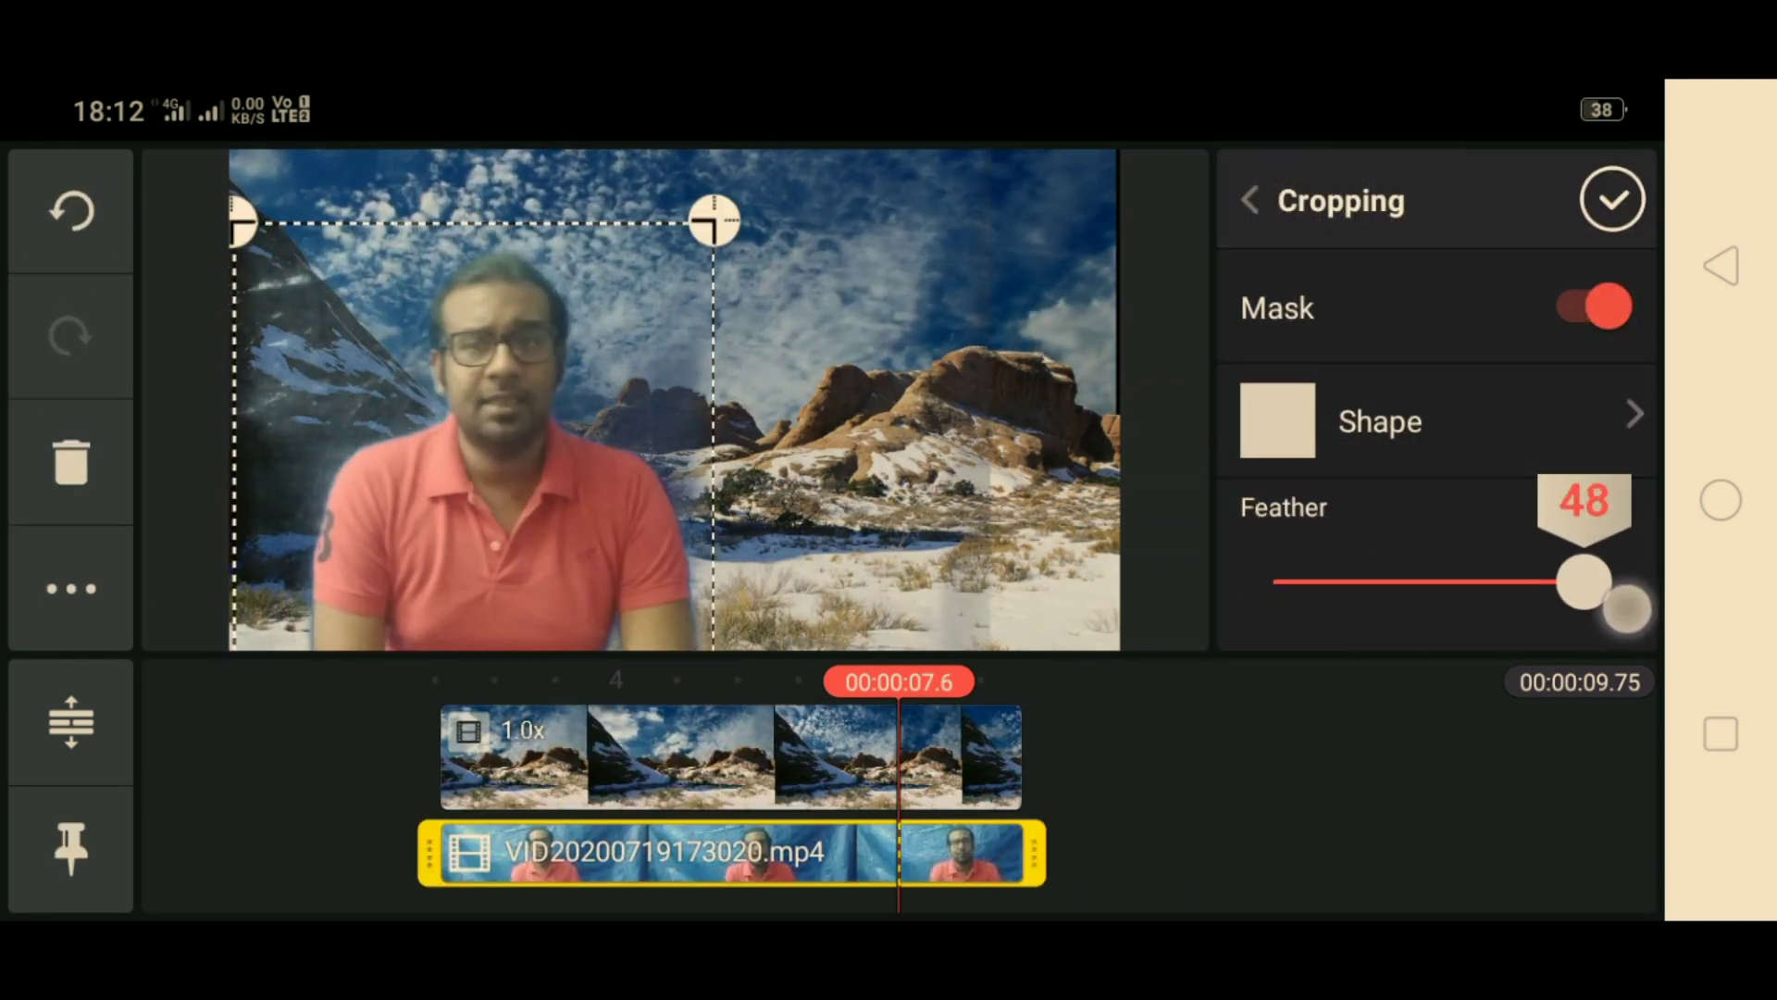
pyautogui.click(1612, 200)
pyautogui.moveTo(945, 779); pyautogui.dragTo(1402, 778)
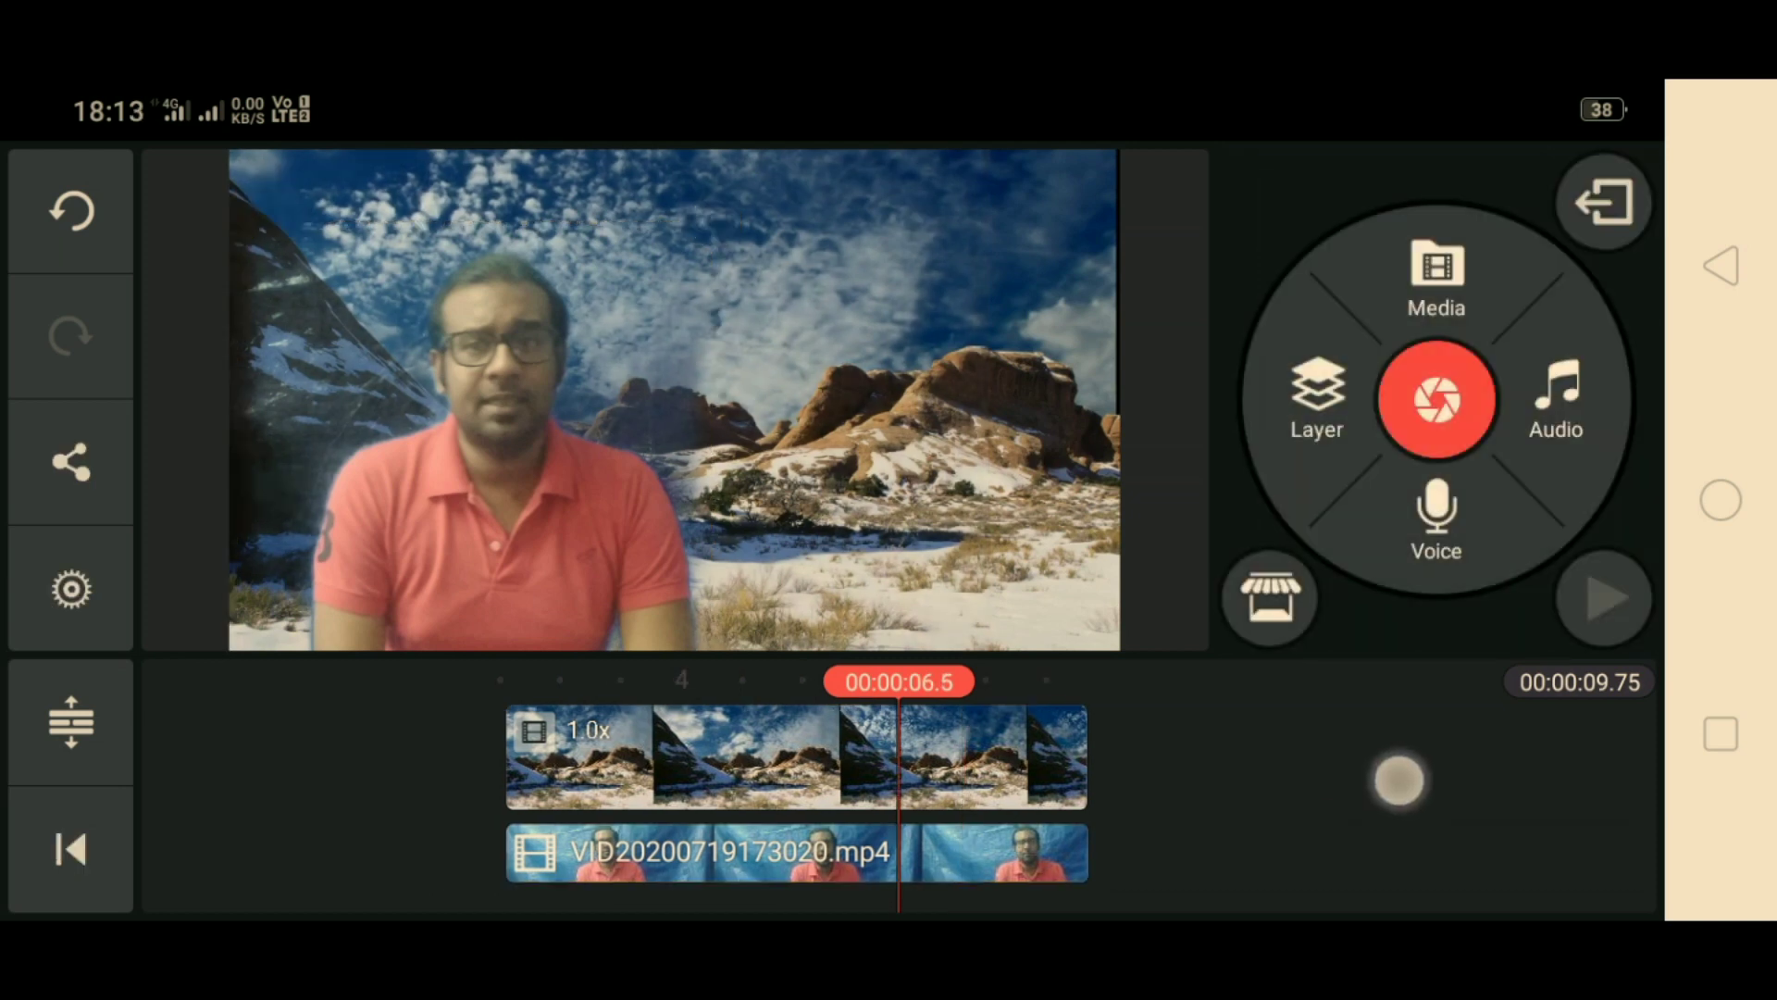
# Give the man's layer brightness -35 and saturation +96
pyautogui.click(1305, 840)
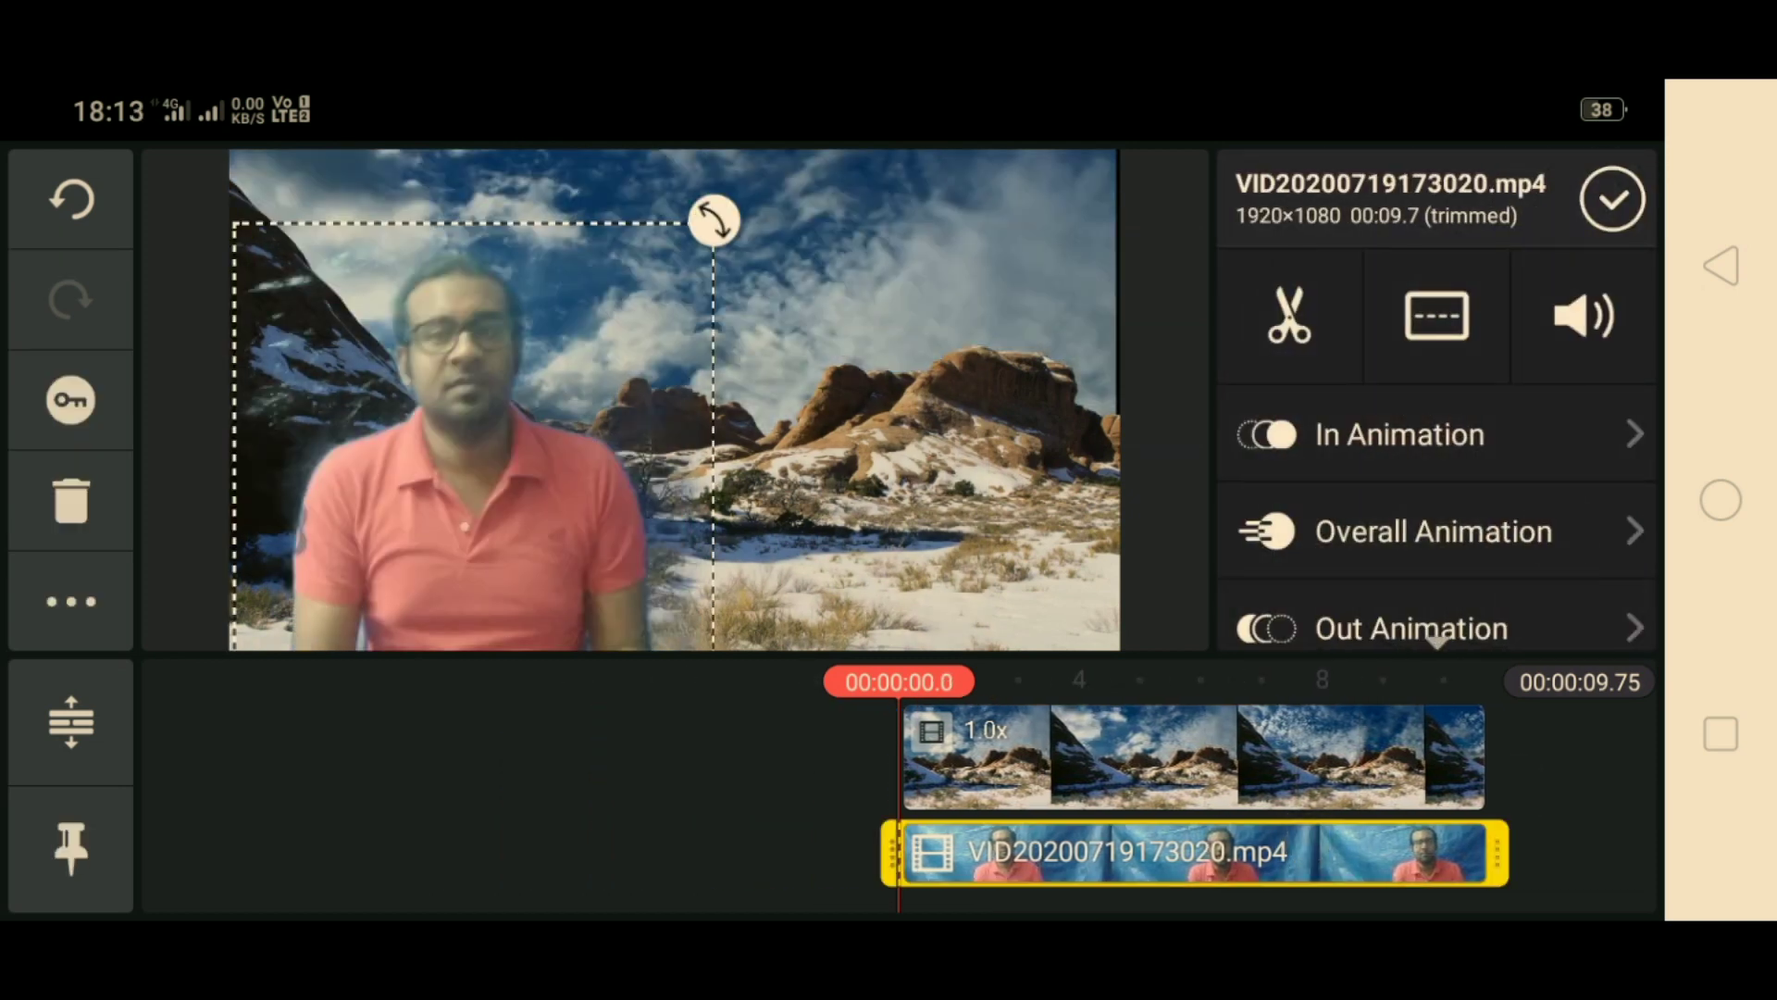
pyautogui.moveTo(1574, 527); pyautogui.dragTo(1574, 347)
pyautogui.moveTo(1574, 555); pyautogui.dragTo(1575, 333)
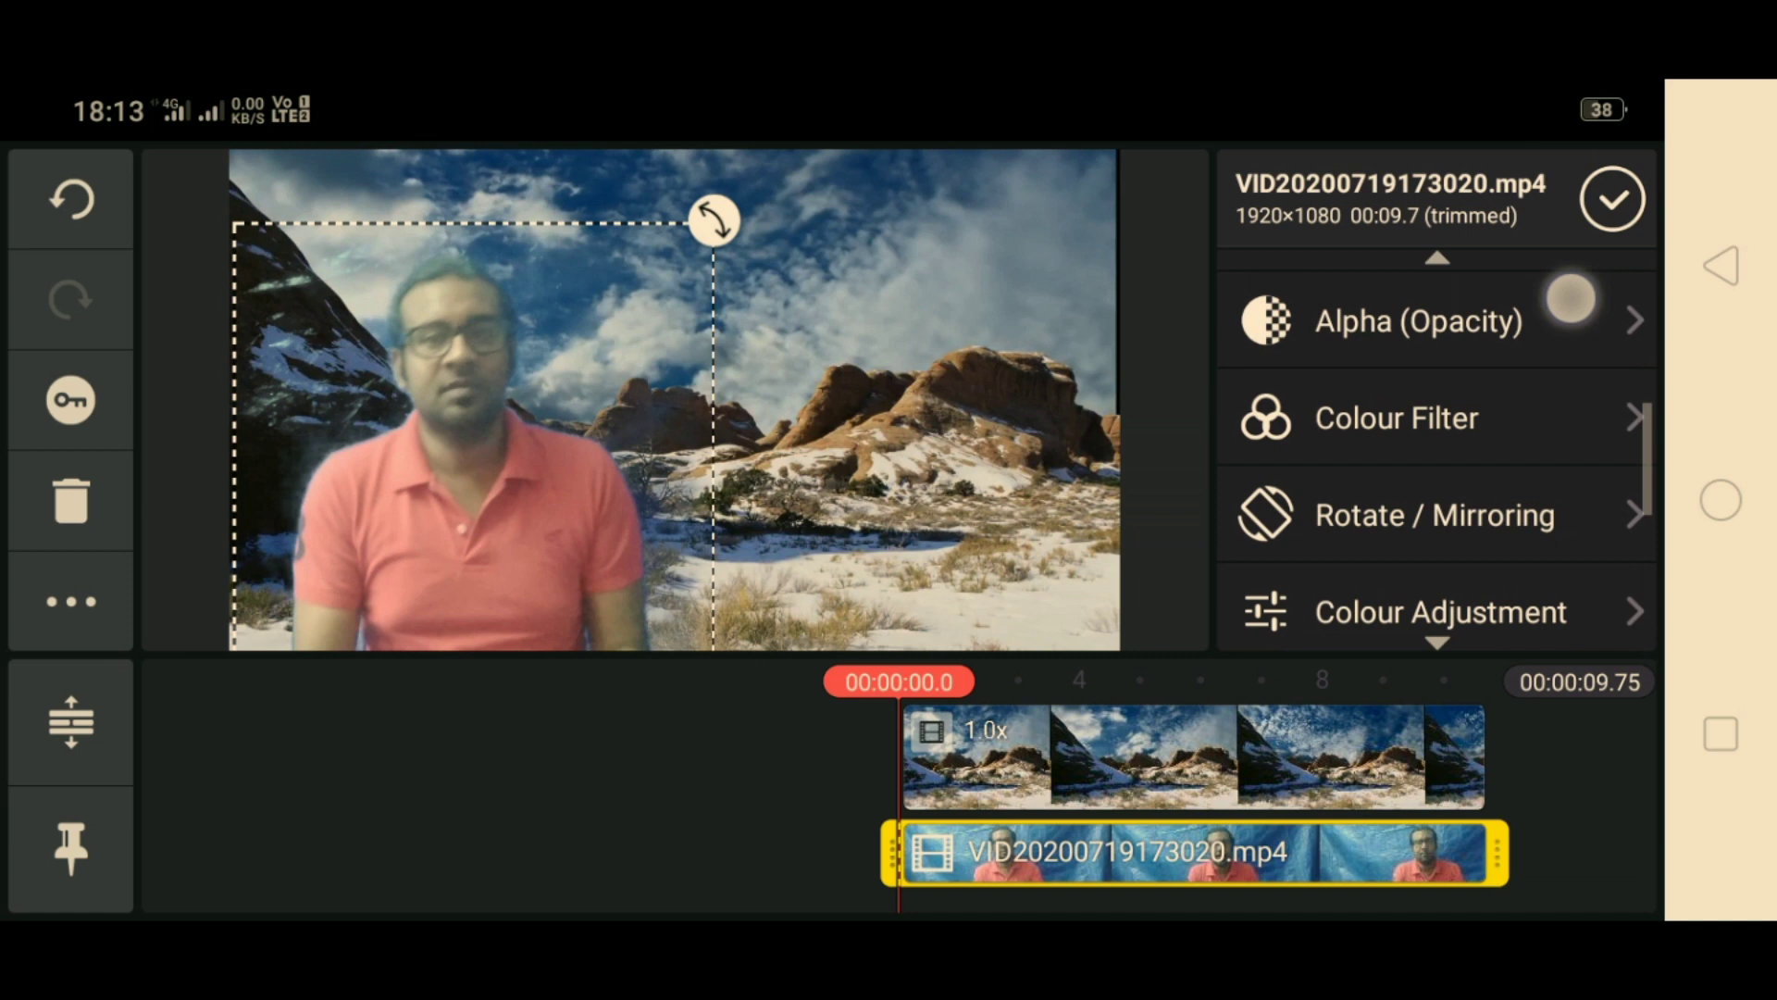
pyautogui.moveTo(1550, 527); pyautogui.dragTo(1551, 333)
pyautogui.click(1440, 472)
pyautogui.moveTo(1292, 468); pyautogui.dragTo(1295, 521)
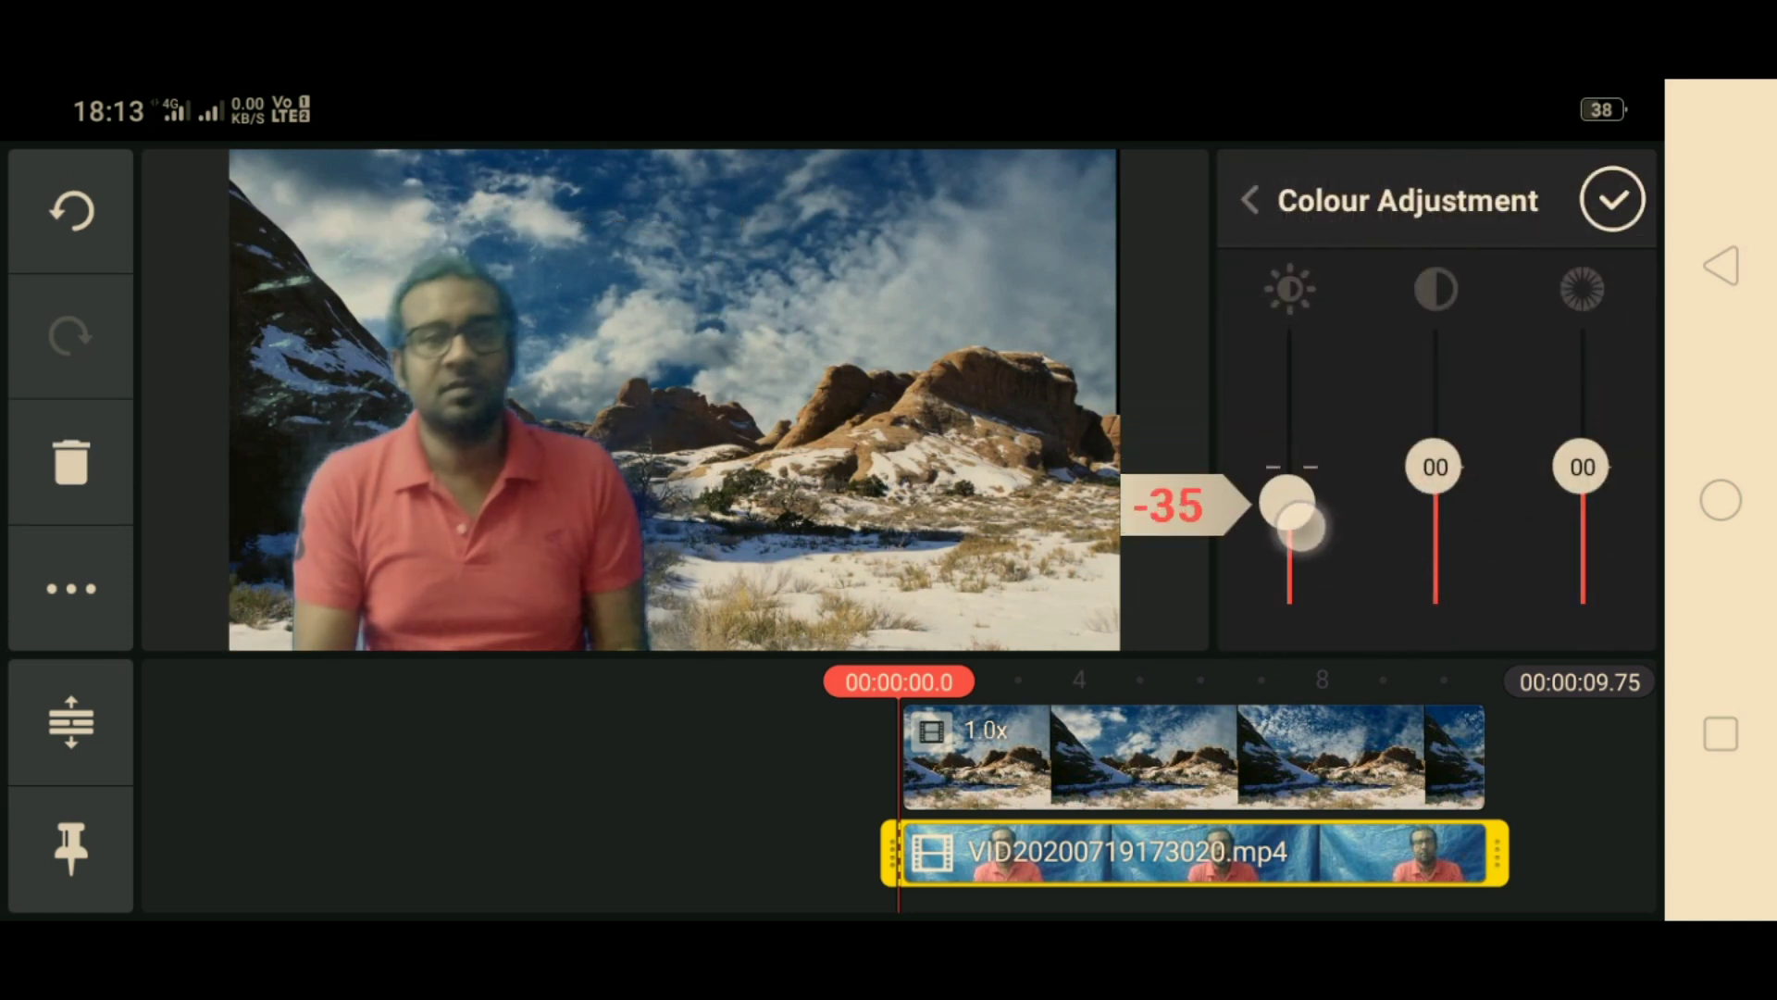
pyautogui.moveTo(1583, 467); pyautogui.dragTo(1592, 409)
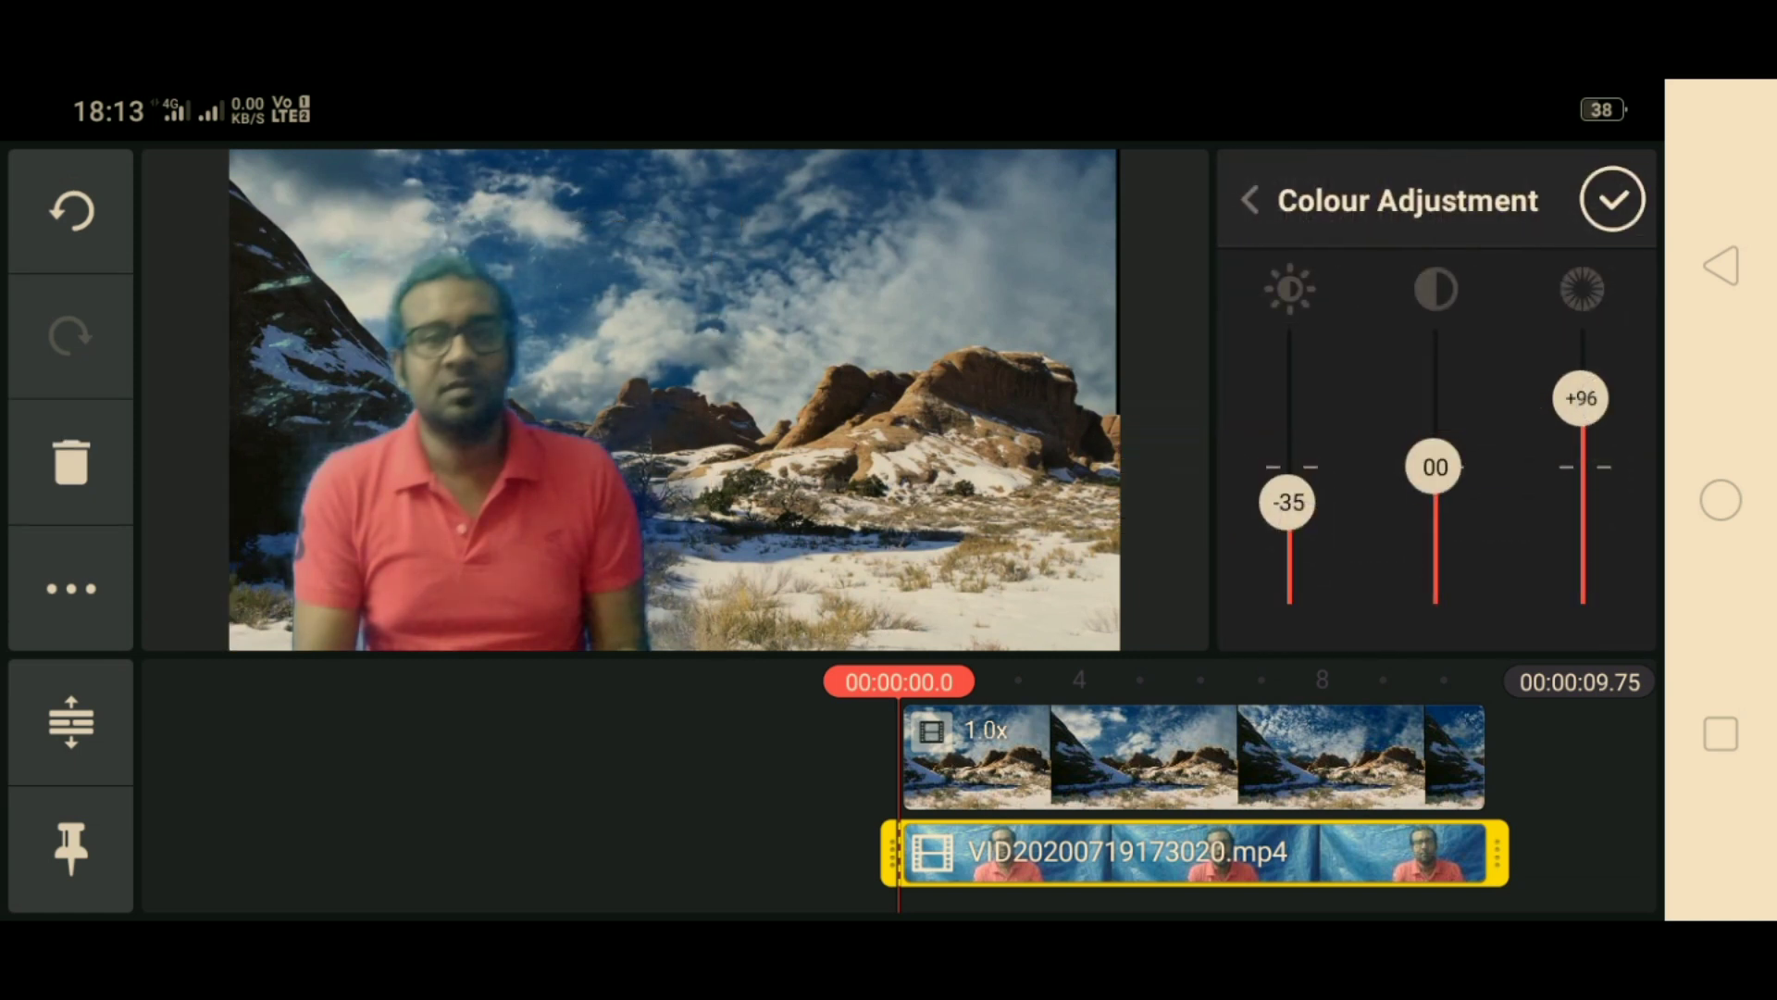
pyautogui.click(1613, 201)
pyautogui.click(555, 777)
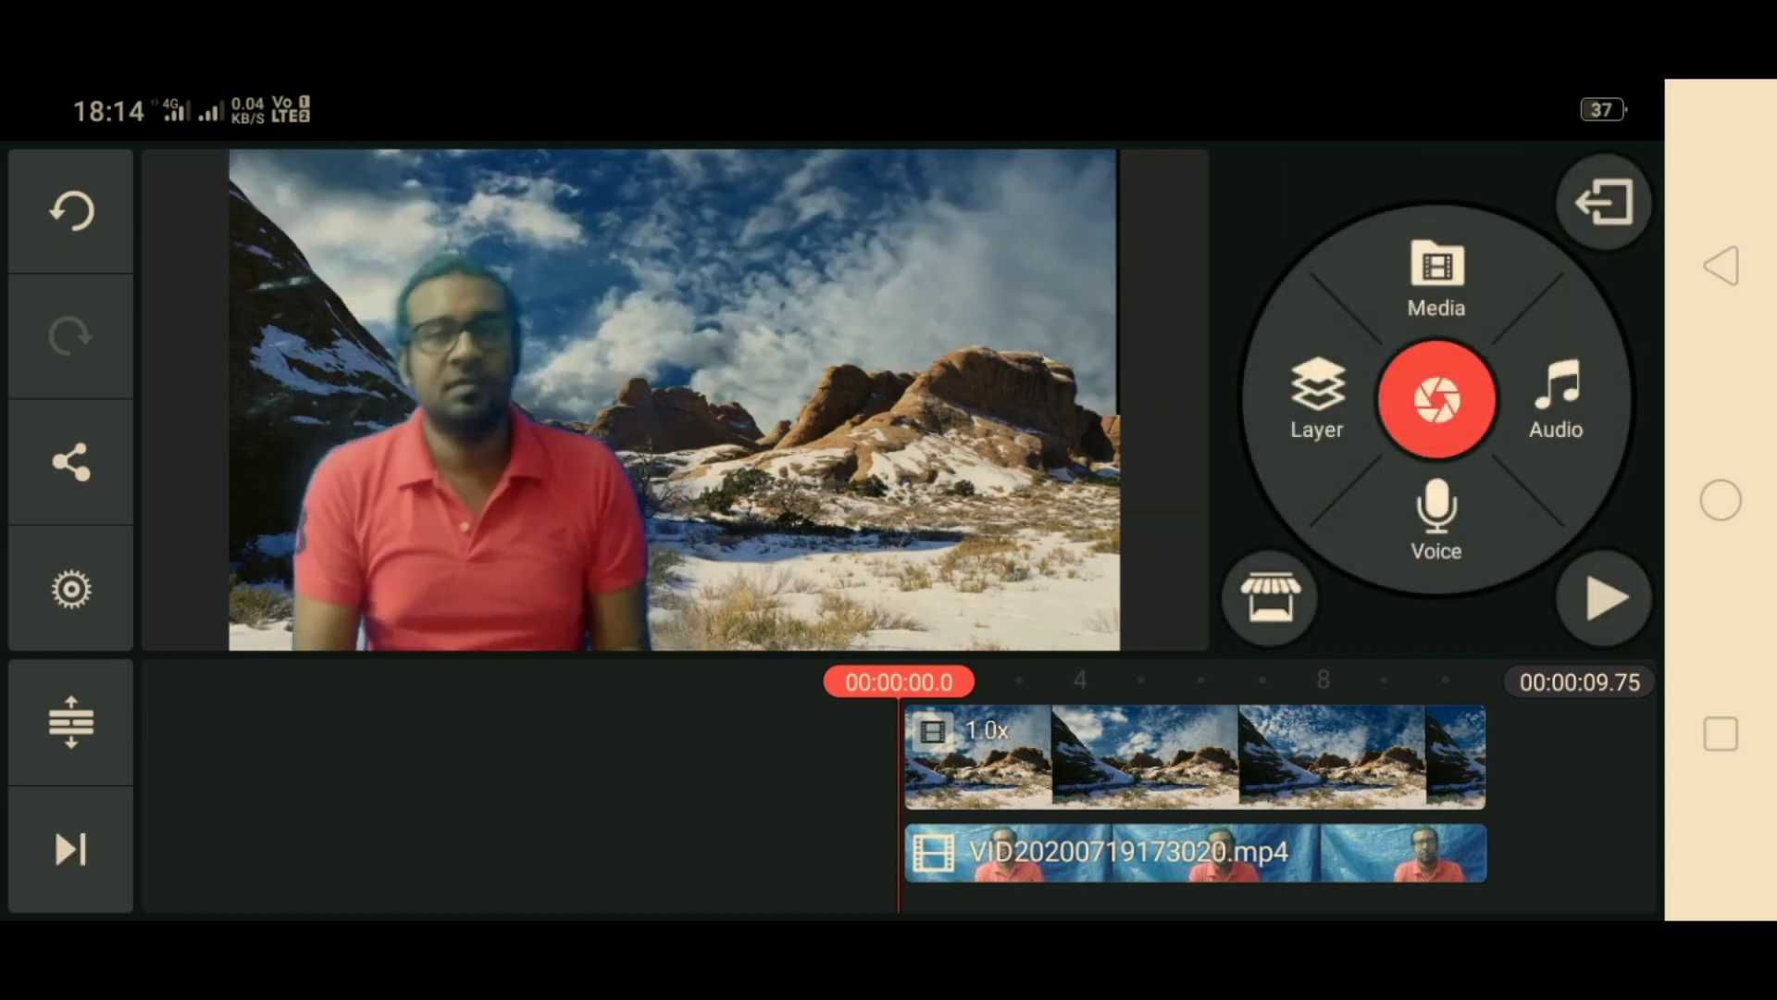
pyautogui.click(1608, 597)
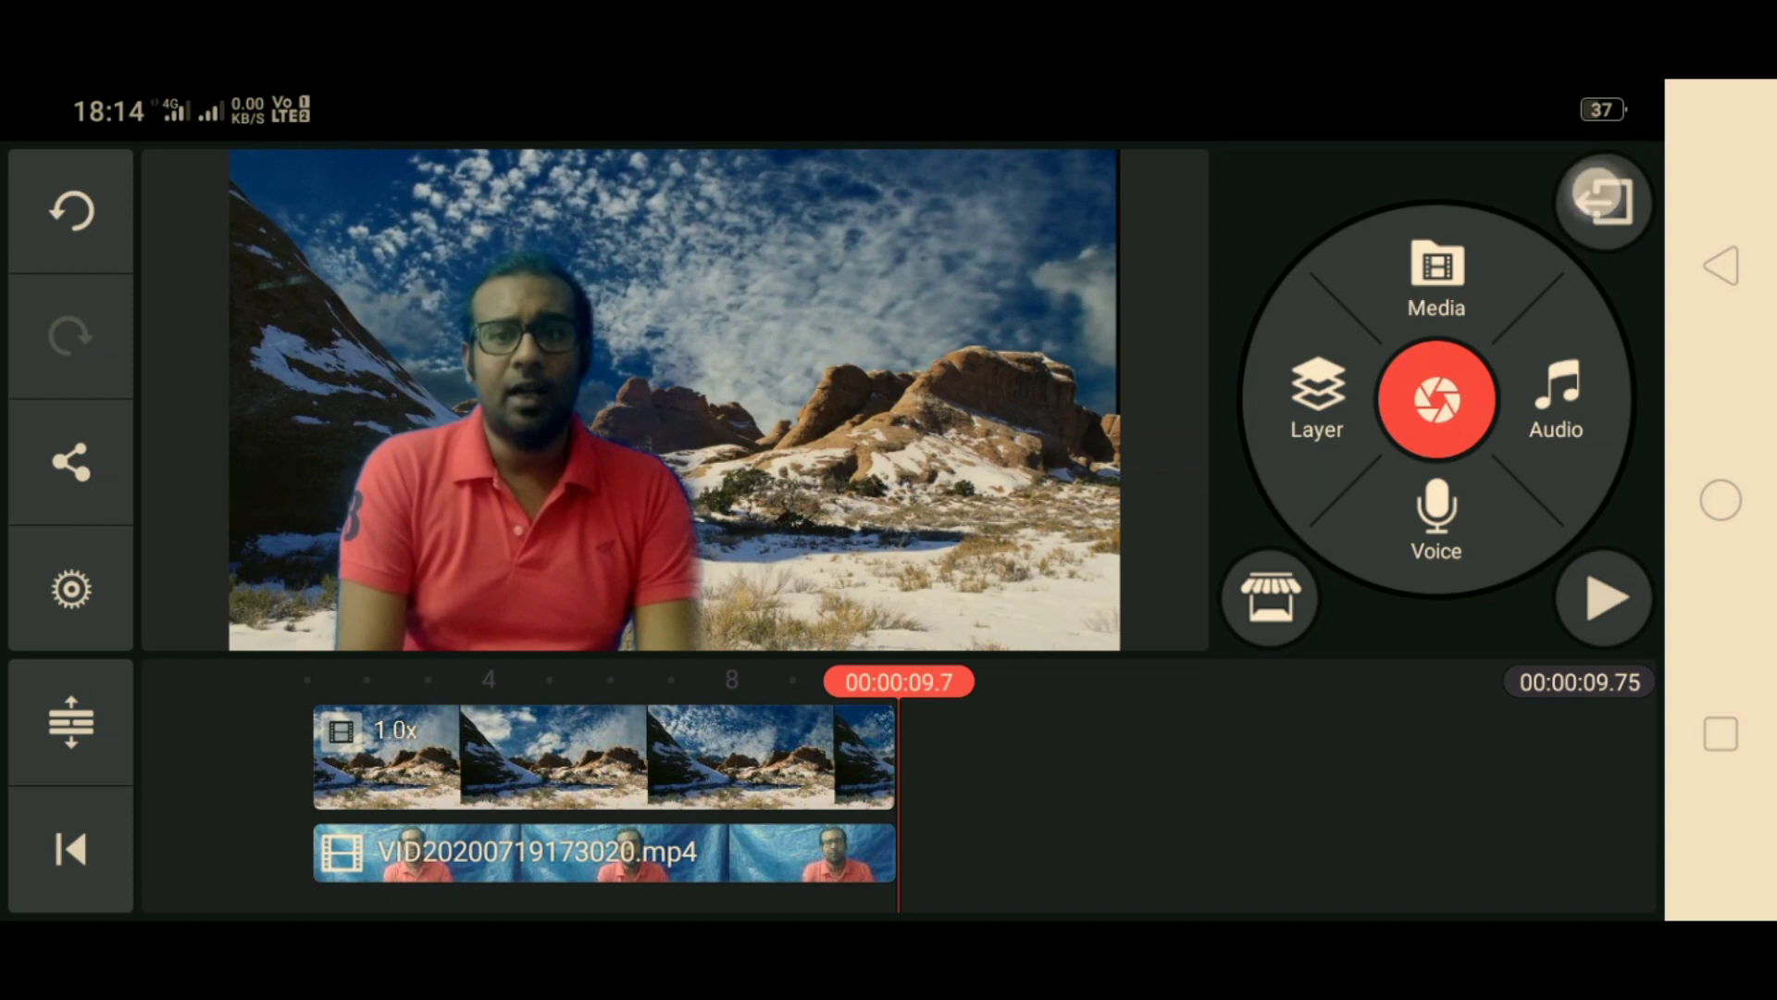
# Exit to the project list and open export settings for 'Untitled 92'
pyautogui.click(1604, 199)
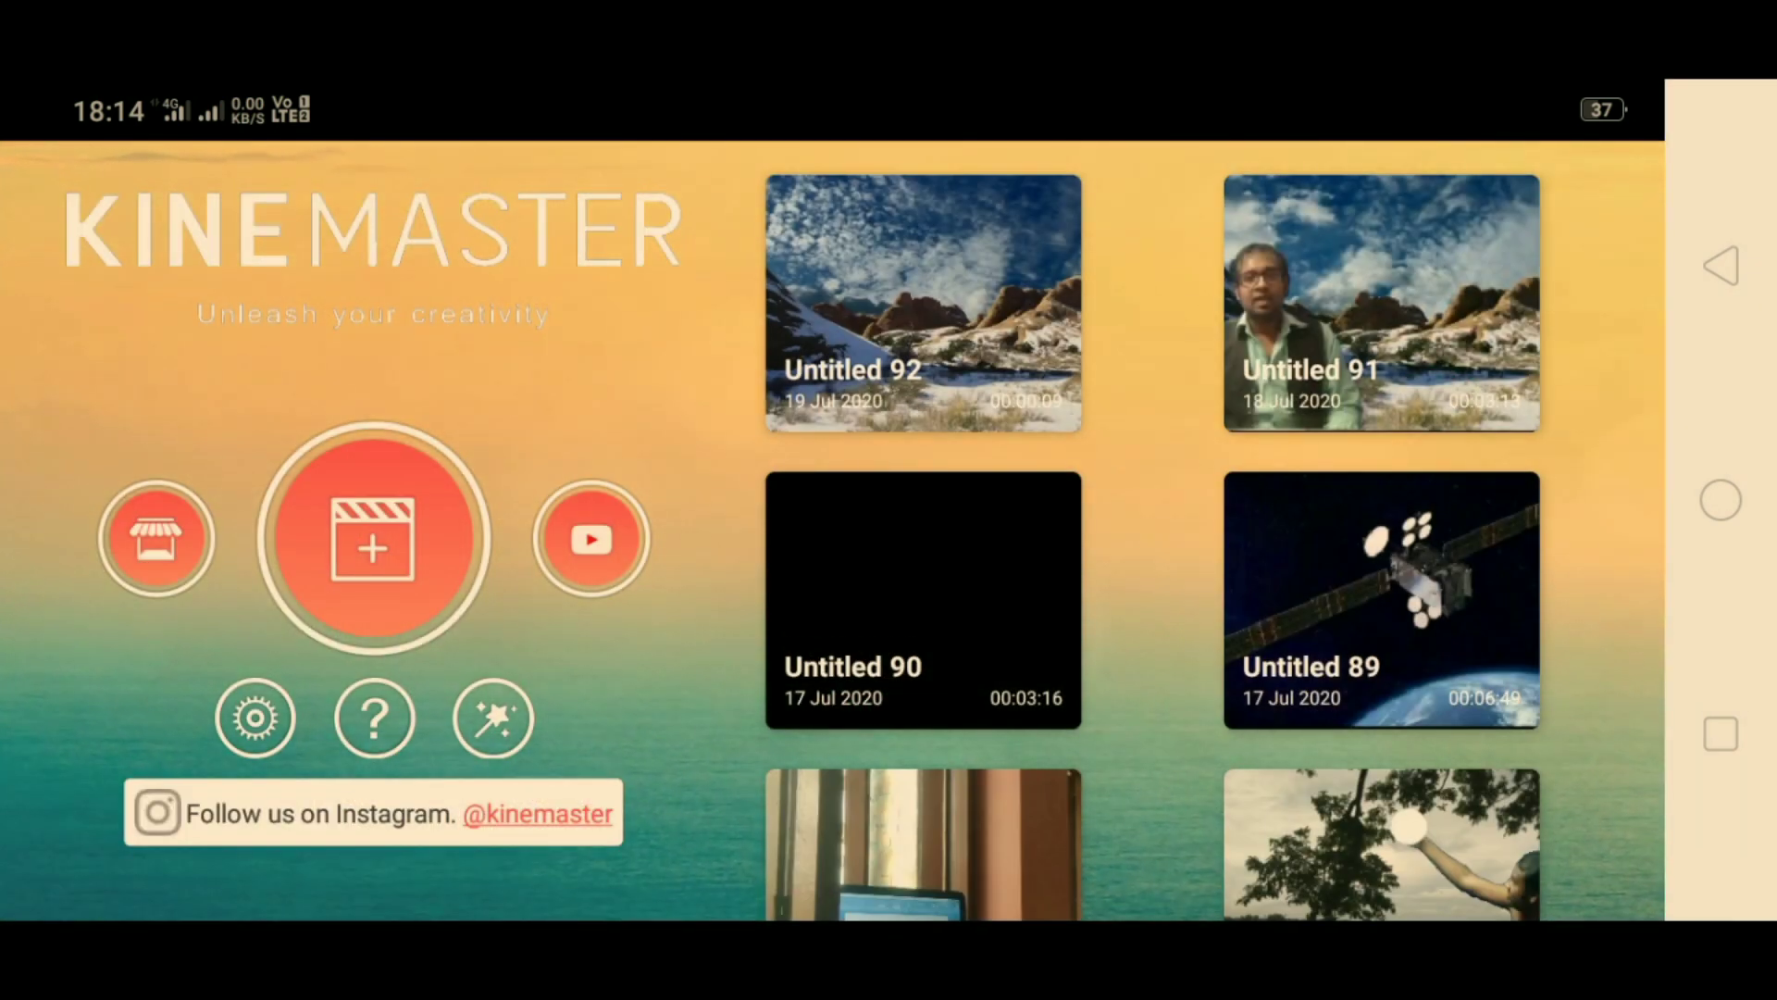
pyautogui.click(923, 303)
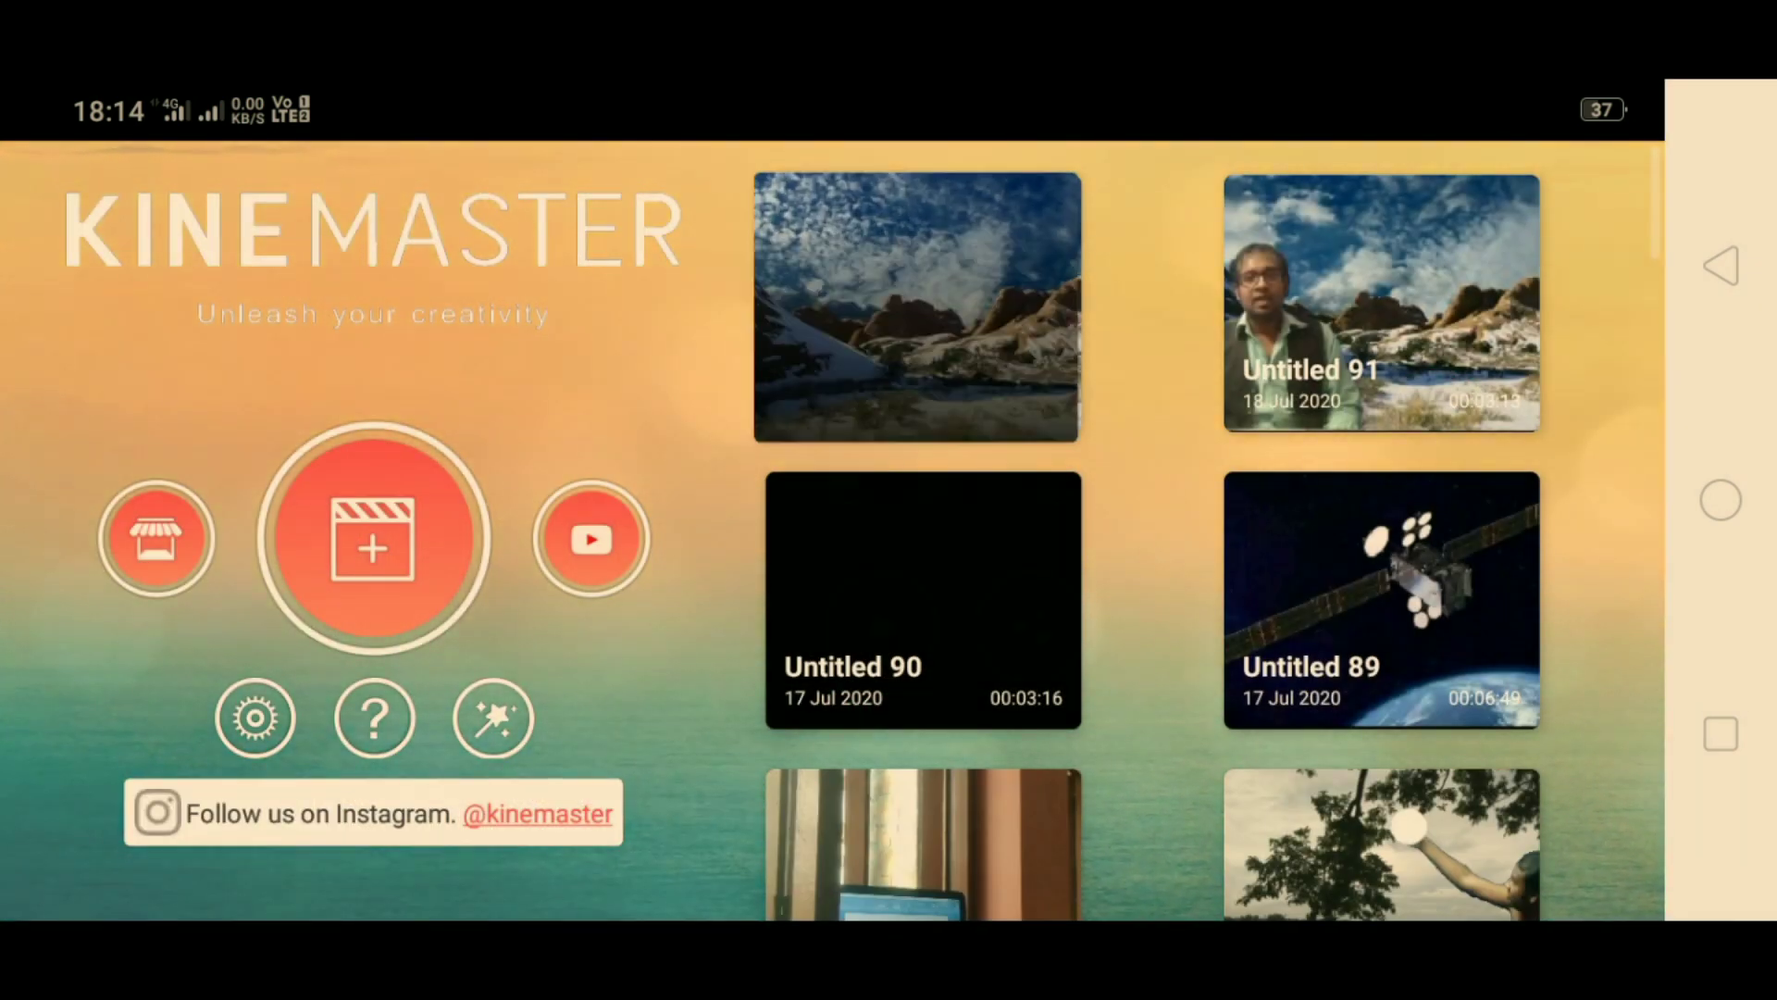
pyautogui.click(1031, 625)
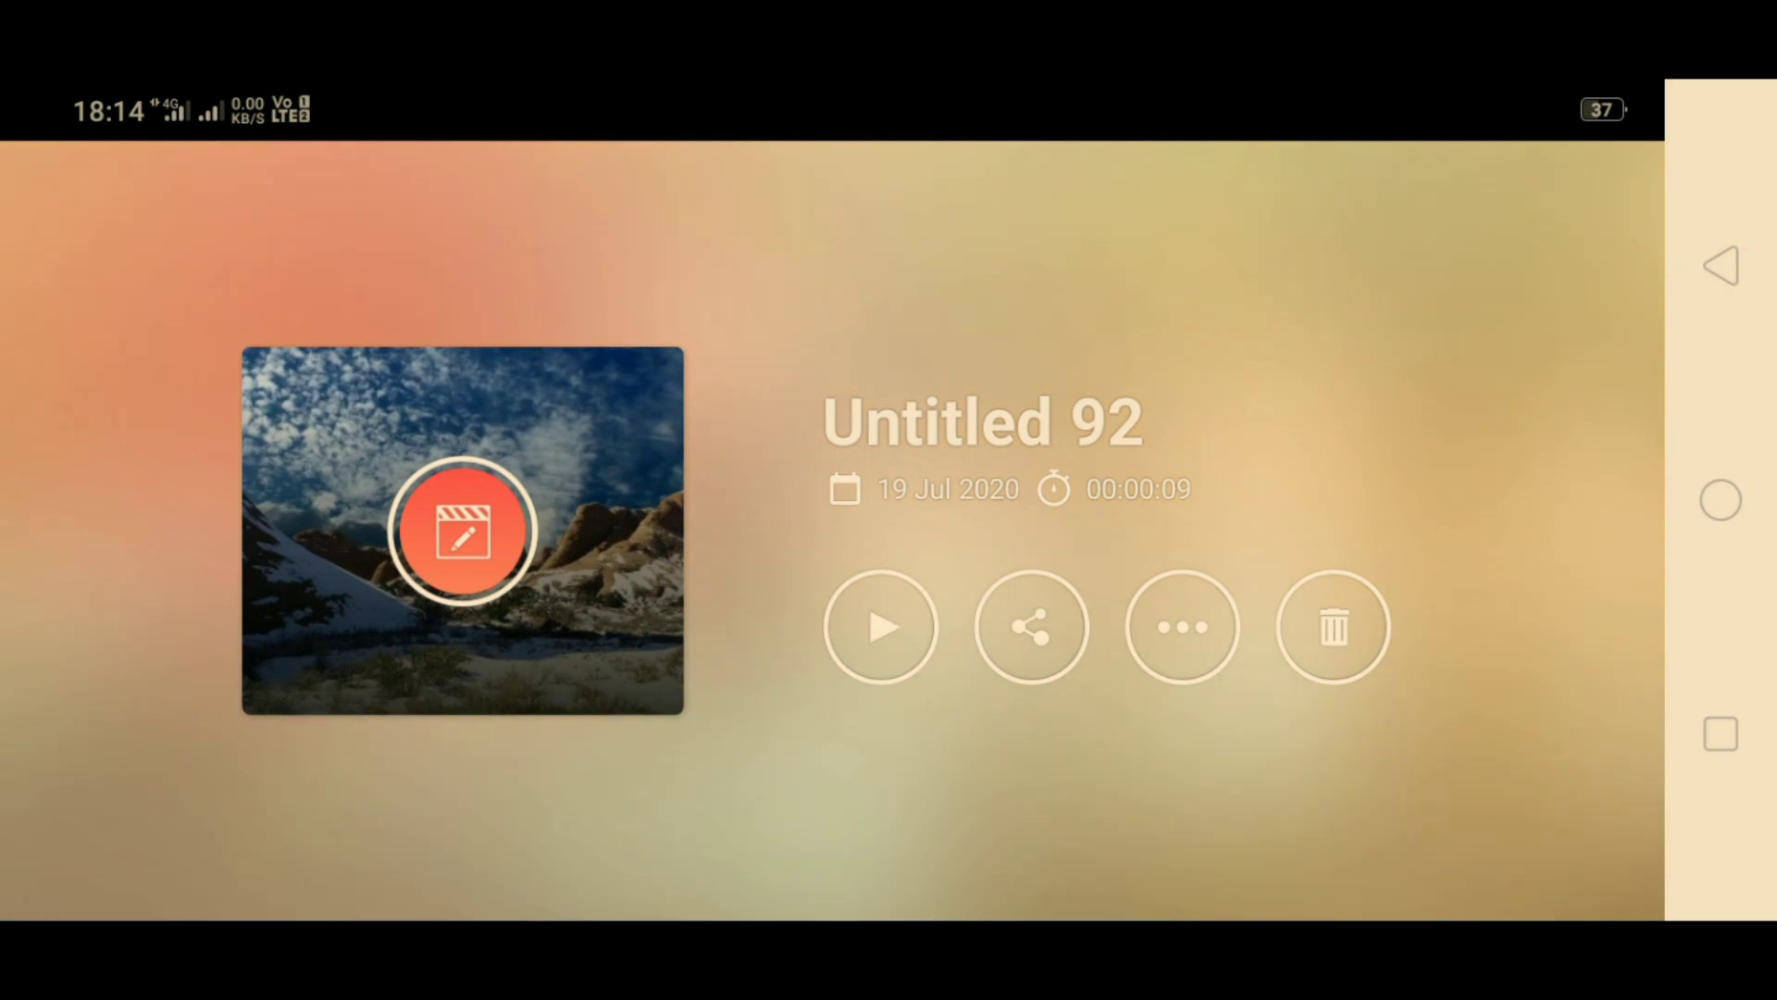